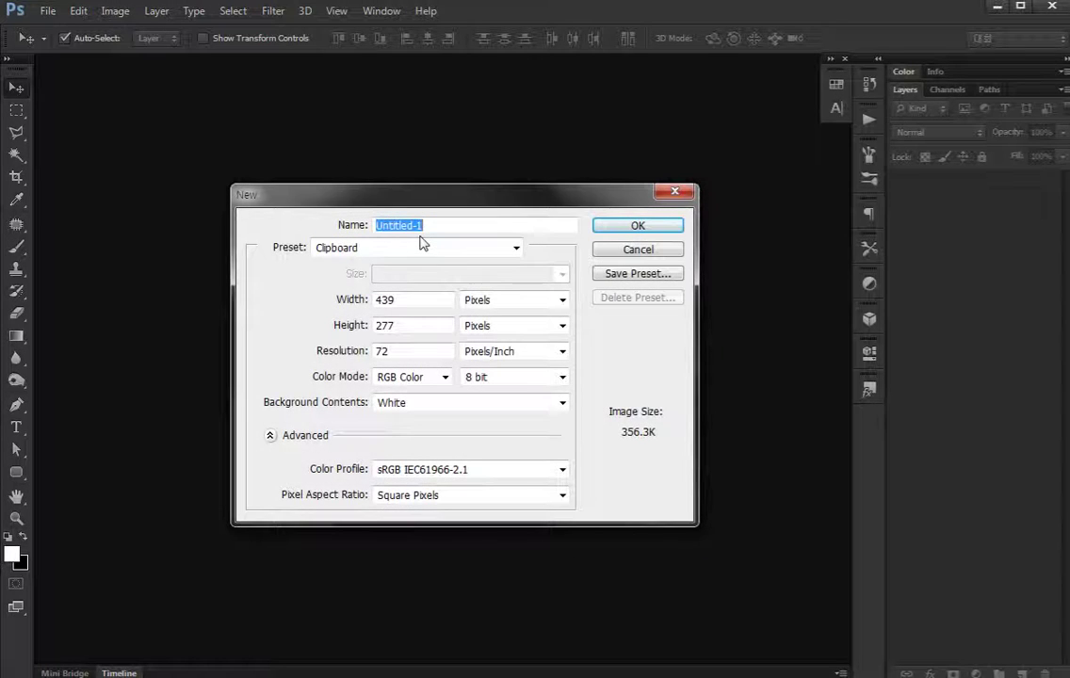
Create a new 600 × 600 px document named 'icon'.
key("BackSpace")
key("Tab")
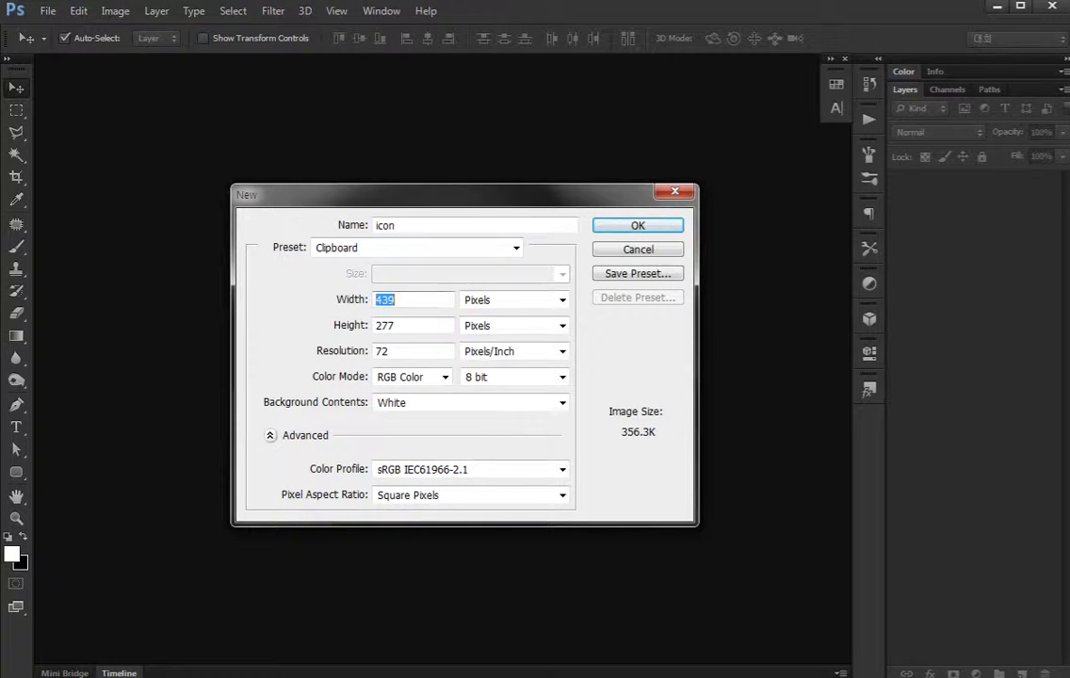
type("600")
key("Tab")
type("600")
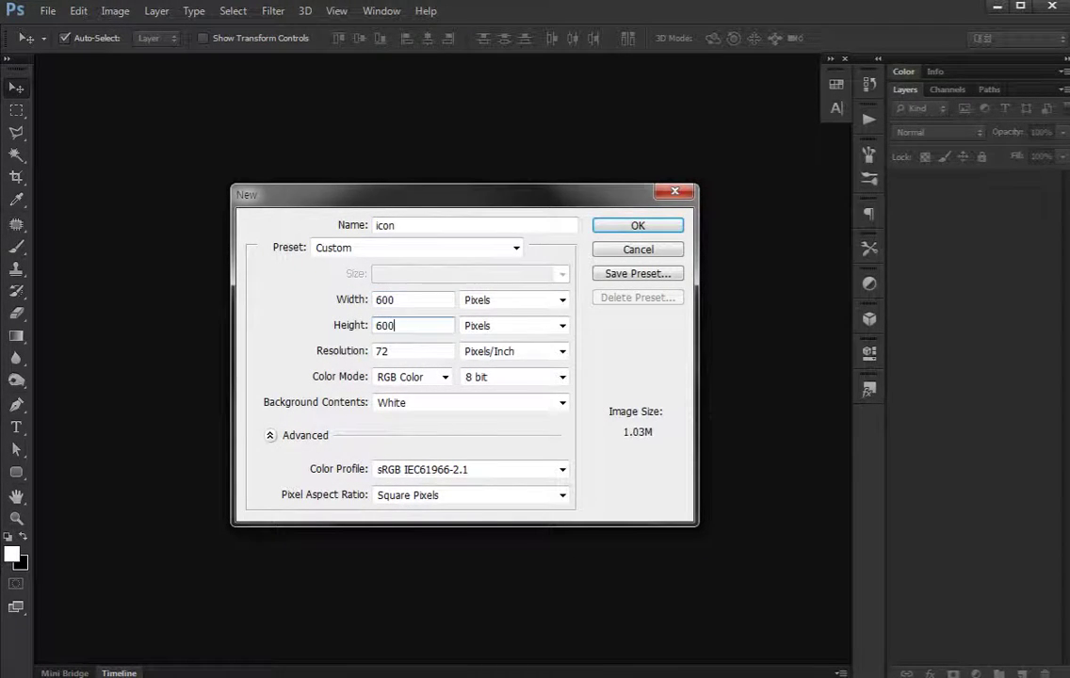
key("Return")
Darken the white background to dark grey with Hue/Saturation lightness -82.
key("i")
key("ctrl+u")
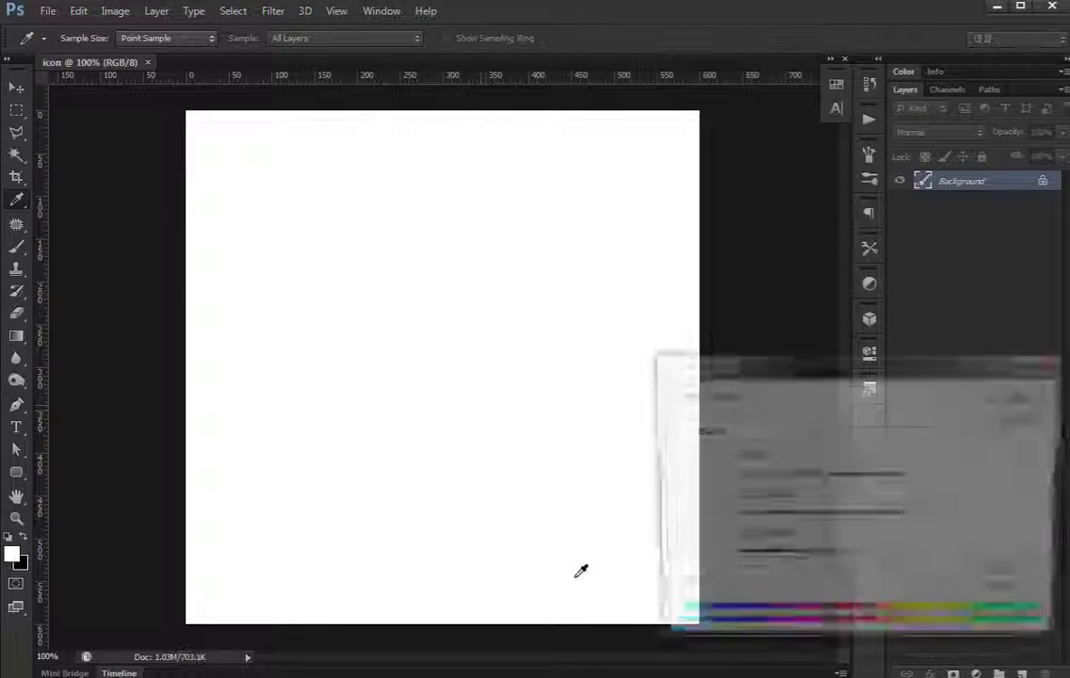
left_click(750, 558)
key("Return")
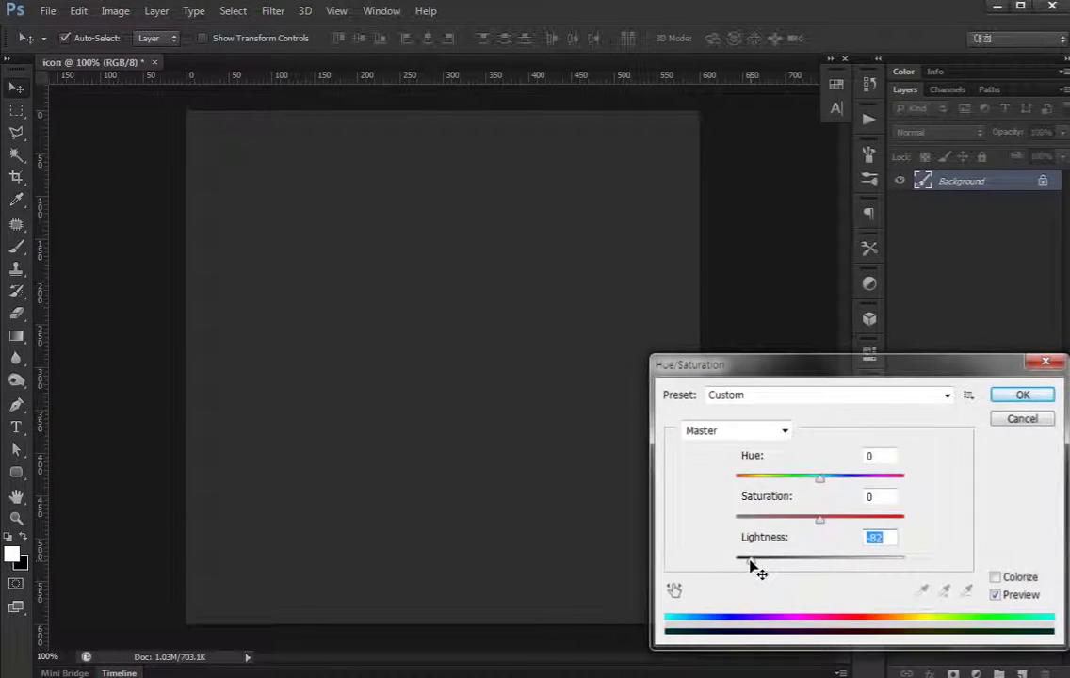
left_click(16, 472)
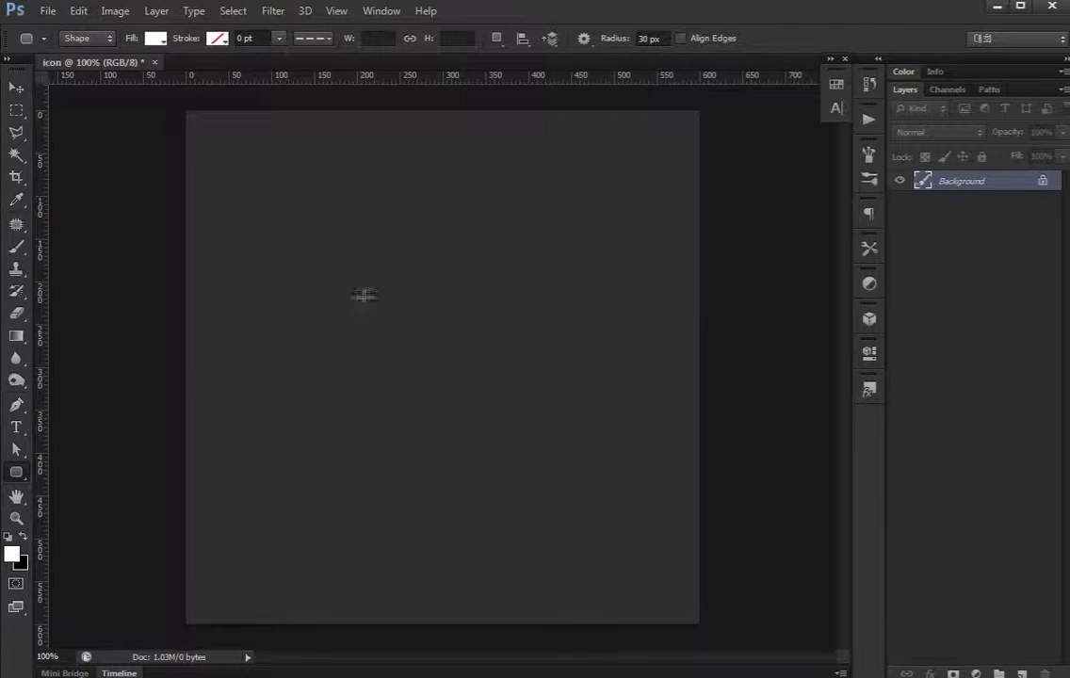
Draw a white rounded bar, rotate it diagonally and duplicate it.
left_click_drag(317, 271, 475, 314)
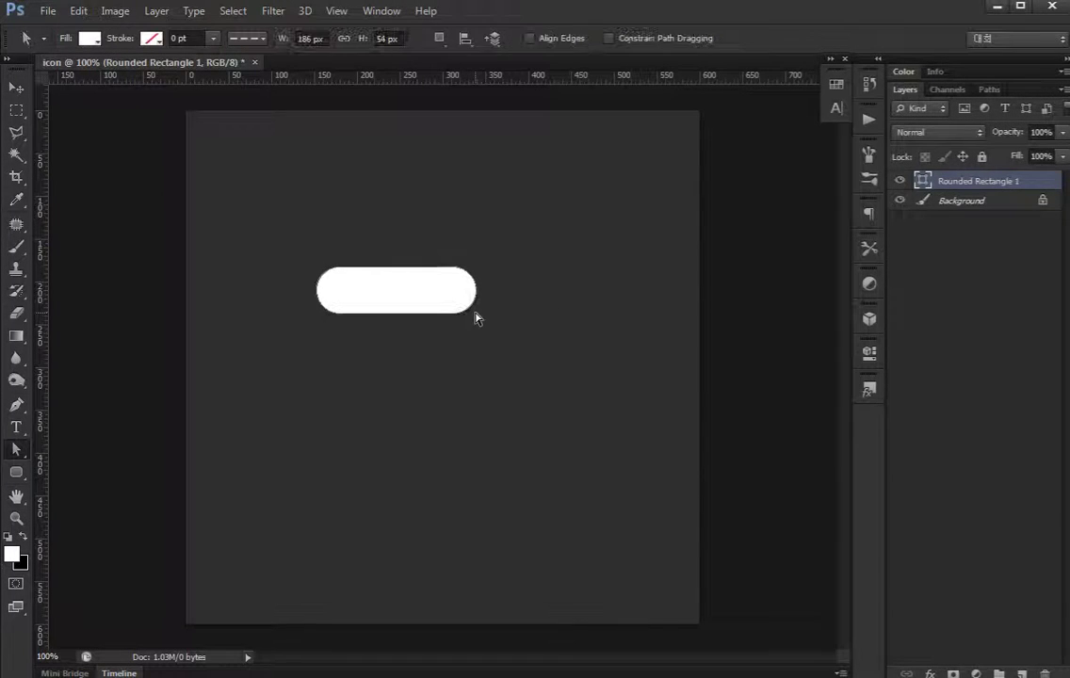
key("ctrl+t")
mouse_move(509, 227)
left_mouse_down()
mouse_move(551, 369)
mouse_move(558, 352)
mouse_move(610, 477)
left_mouse_up()
key("ctrl+plus")
key("Return")
key("ctrl+j")
key("a")
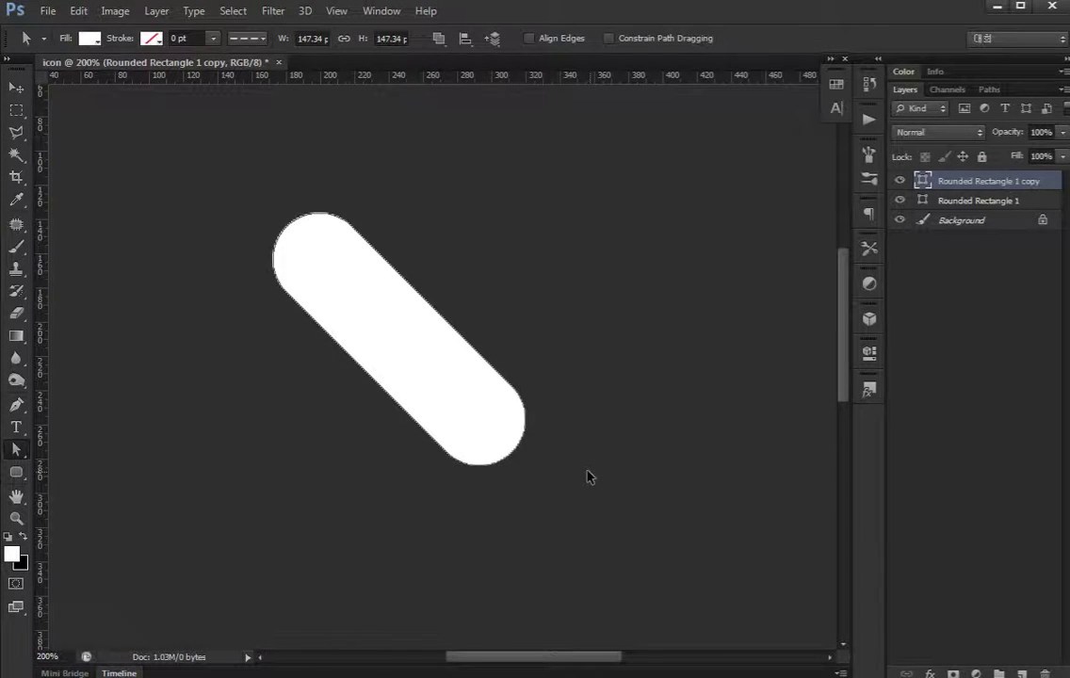
Flip the copy horizontally into a trial X, then undo back to the empty canvas.
key("ctrl+t")
right_click(468, 406)
left_click(534, 659)
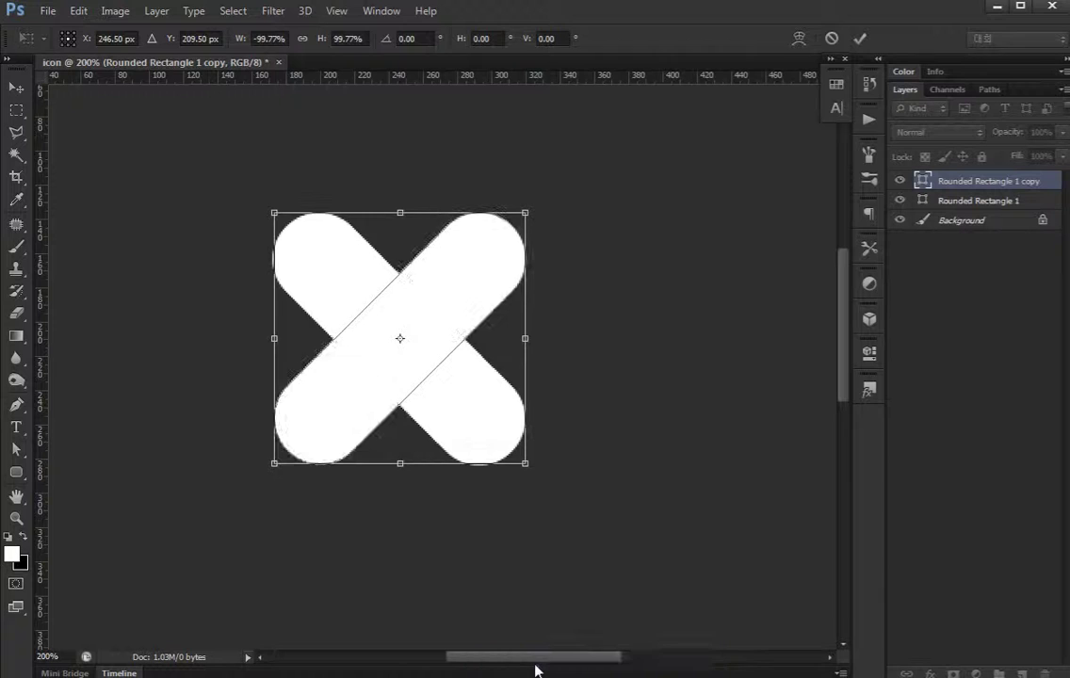
key("Return")
key("ctrl+minus")
key("ctrl+minus")
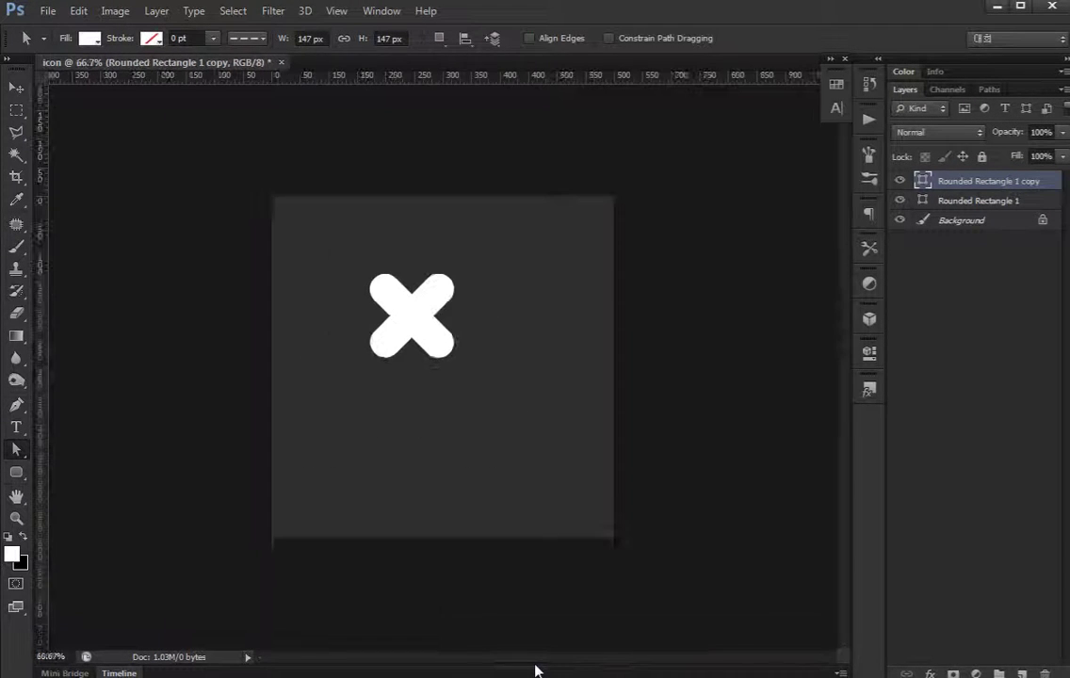
key("ctrl+plus")
key("ctrl+plus")
left_click_drag(417, 456, 415, 465)
key("ctrl+alt+z")
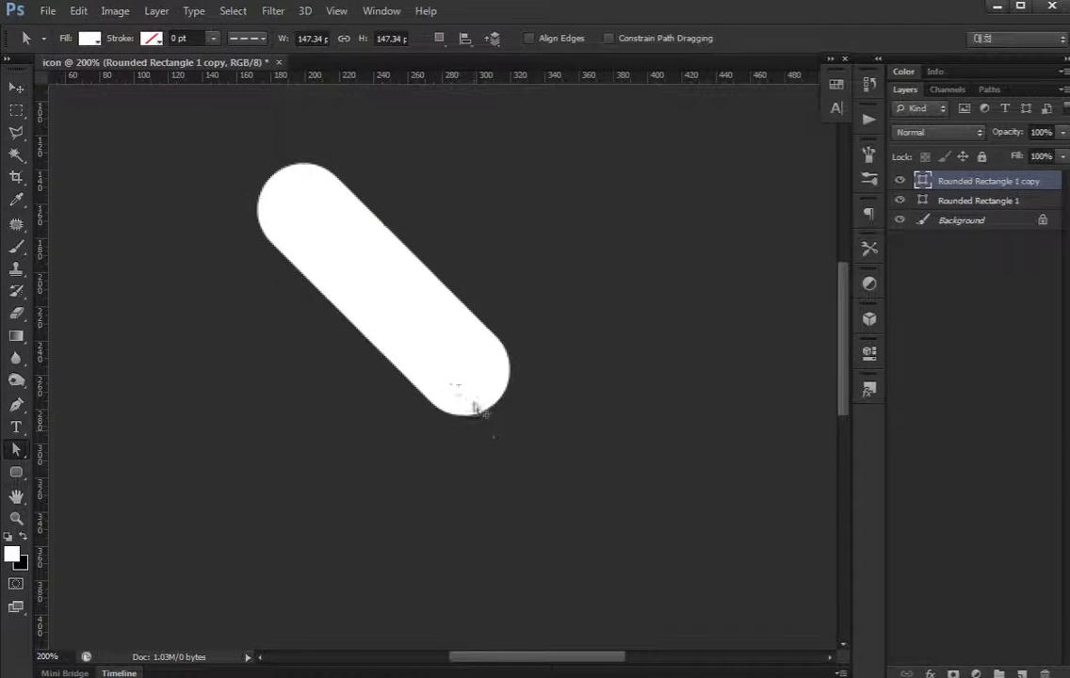
key("ctrl+alt+z")
key("ctrl+alt+z")
key("ctrl+alt+z")
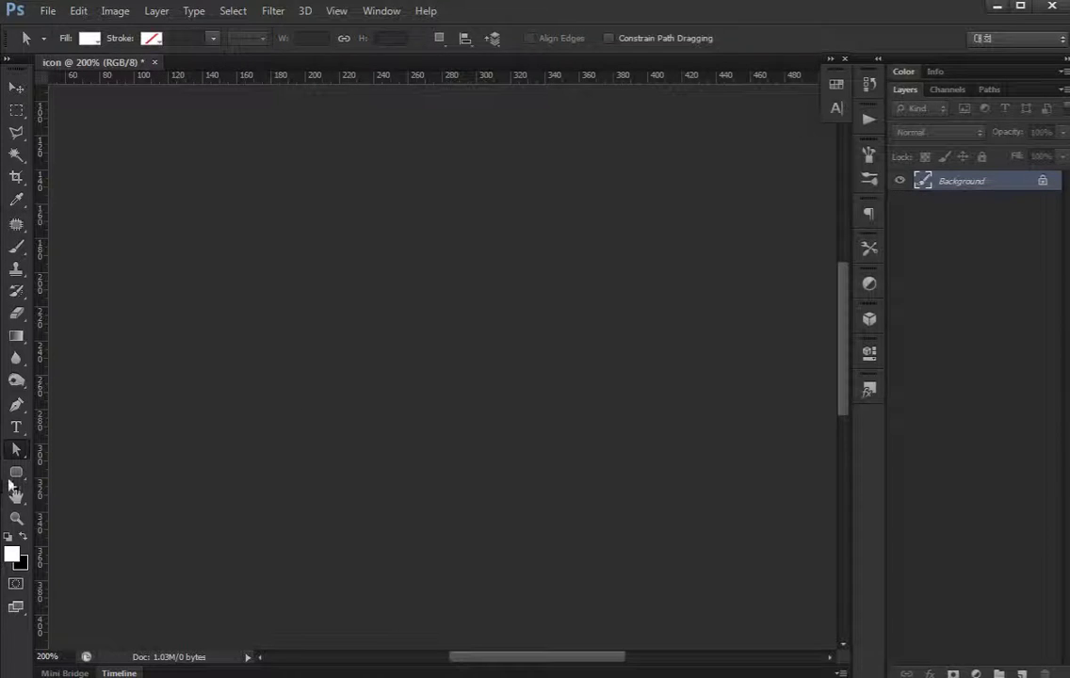
Draw a new 30 px-radius rounded bar and duplicate it rotated 90° into a cross.
left_click(12, 477)
left_click_drag(258, 243, 574, 355)
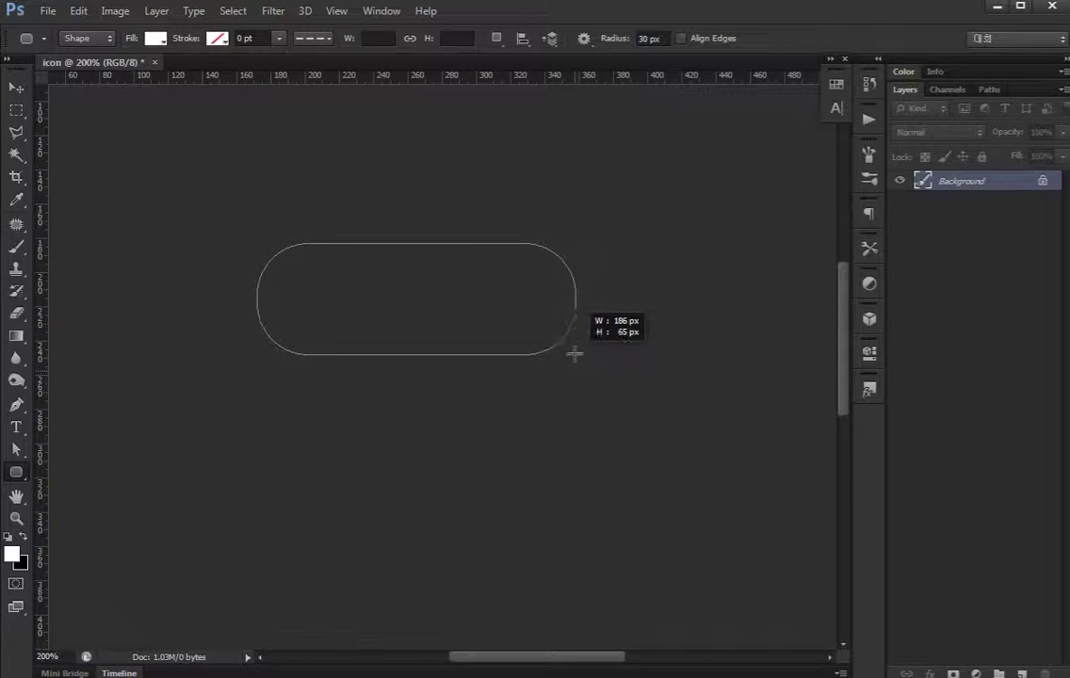
left_click_drag(575, 354, 561, 353)
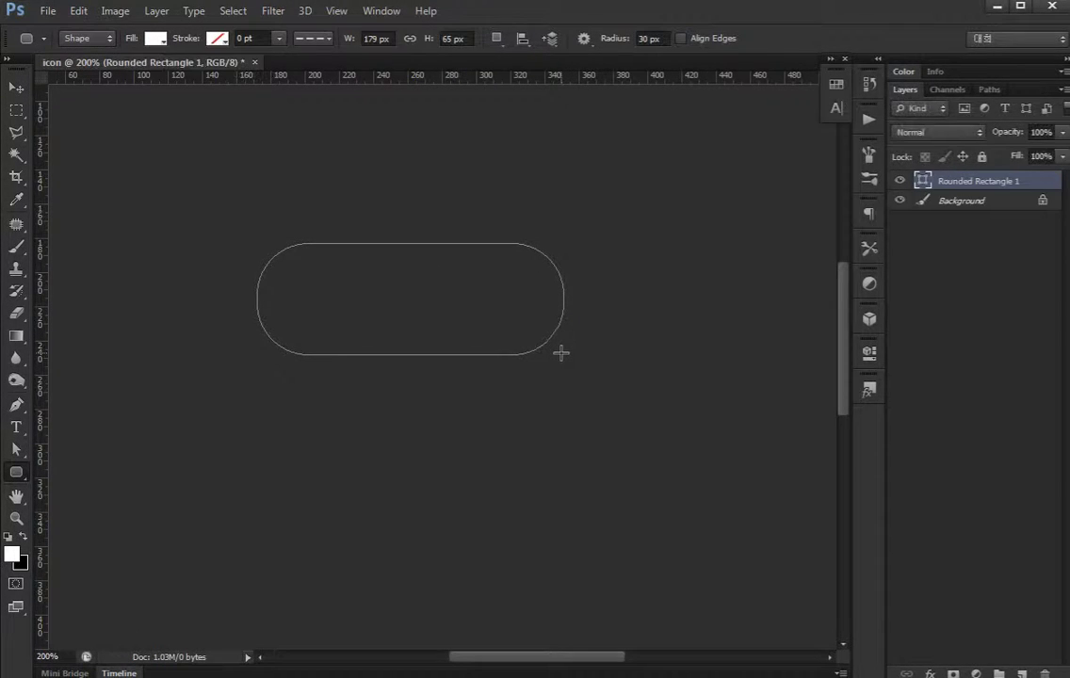
key("ctrl+j")
key("ctrl+t")
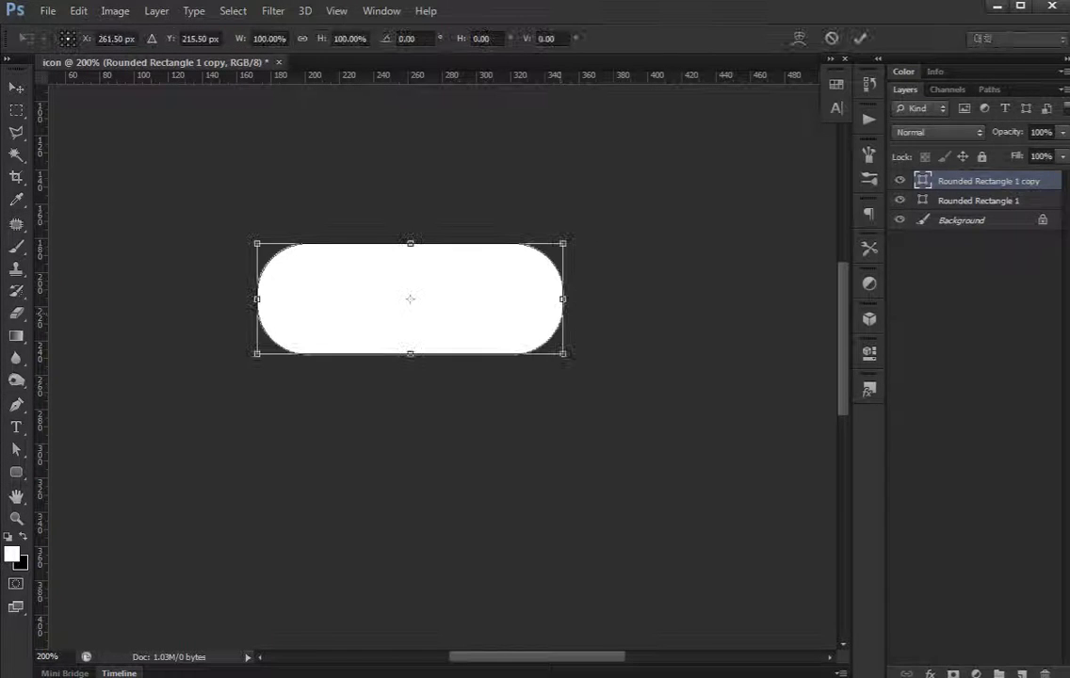
left_click_drag(611, 303, 523, 504)
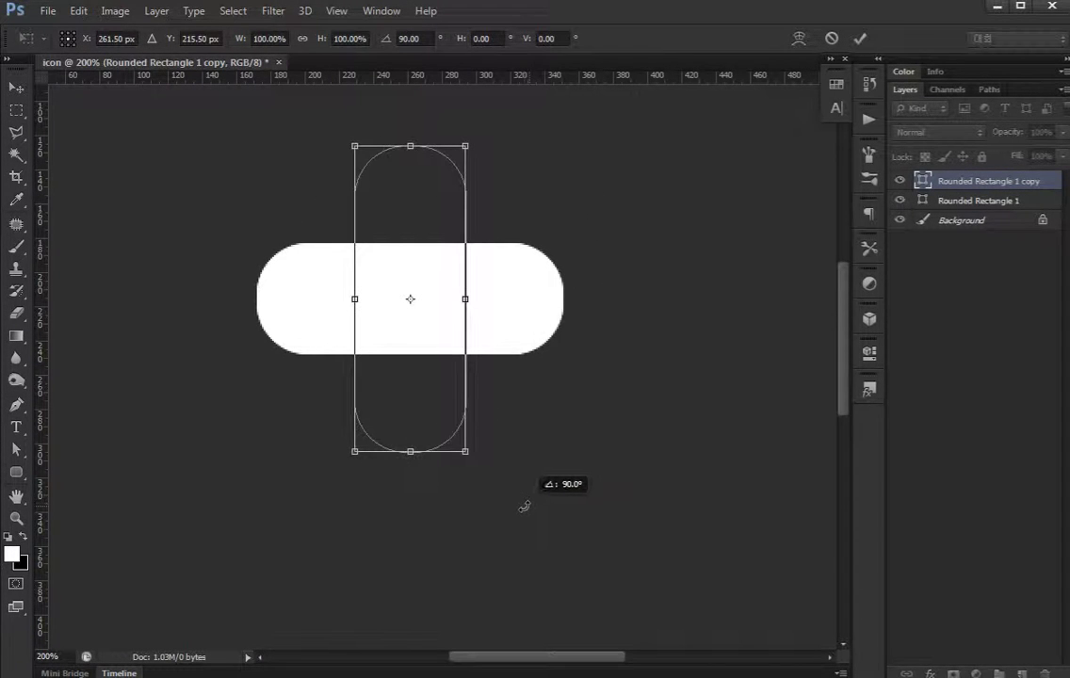
key("Return")
Rotate both bars 45° into an X and merge them into one layer.
left_click(975, 201, "shift")
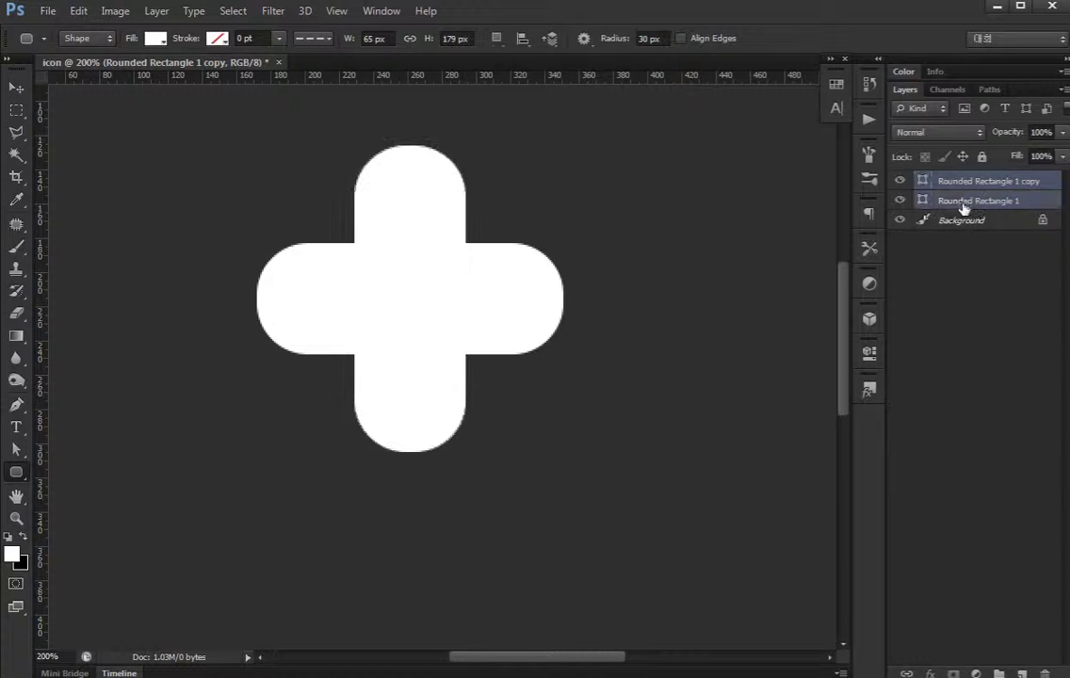
key("ctrl+t")
mouse_move(607, 155)
left_mouse_down()
mouse_move(660, 283)
mouse_move(656, 353)
left_mouse_up()
key("Return")
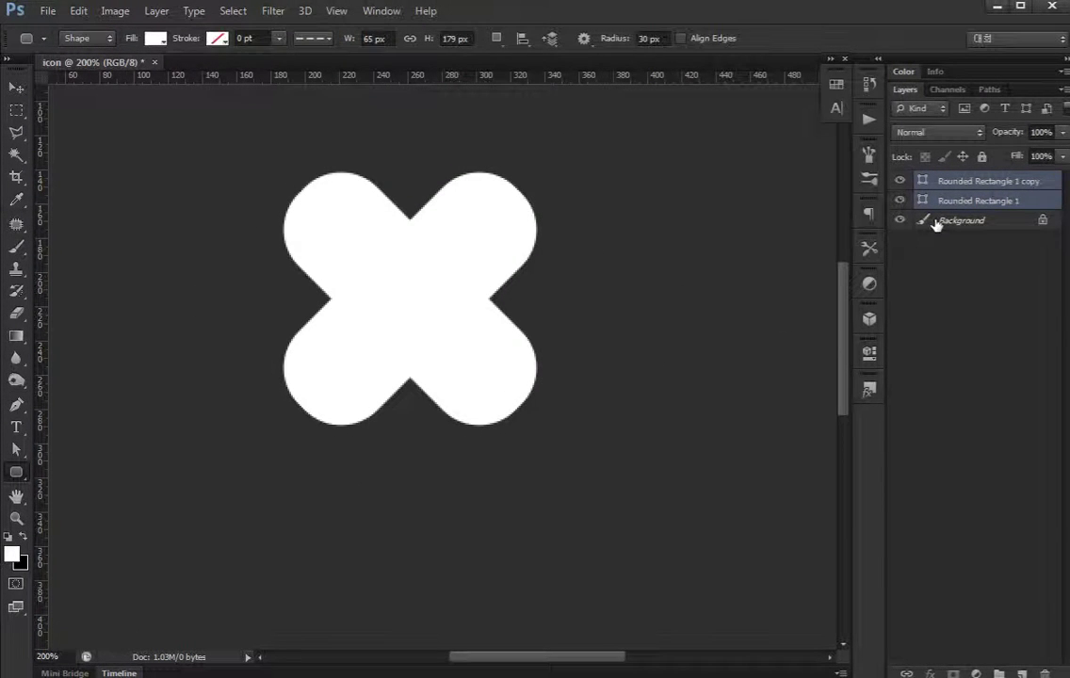
key("ctrl+e")
Merge the shape components so the X becomes one solid shape.
left_click(984, 268)
left_click(1041, 184)
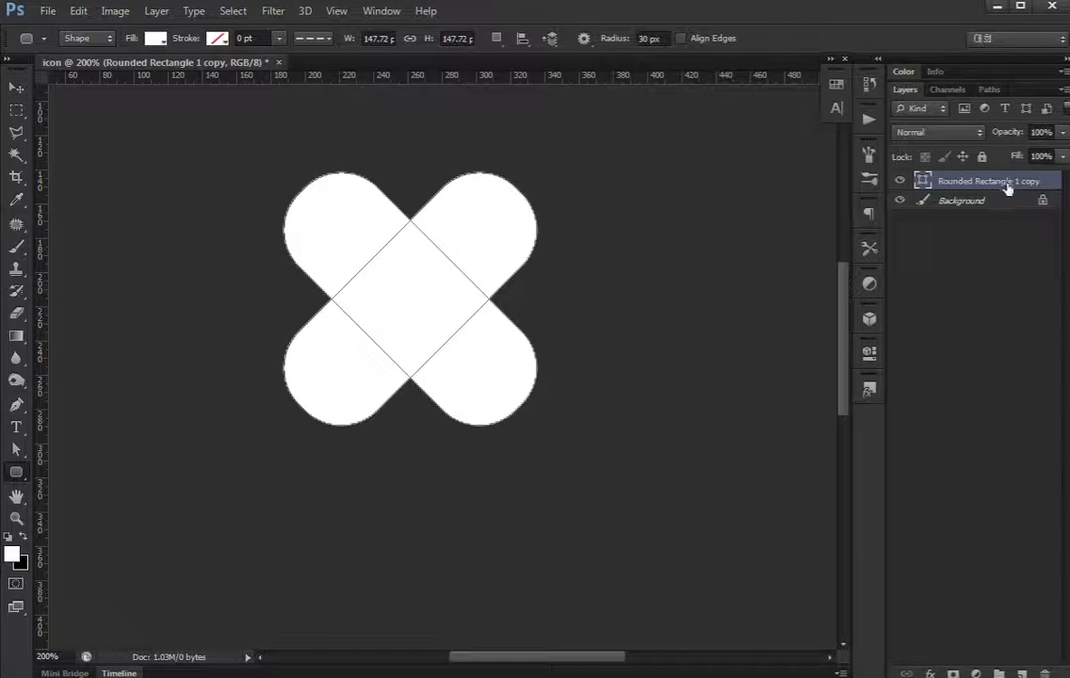
left_click(497, 37)
left_click(545, 153)
left_click(945, 341)
key("v")
left_click(411, 325)
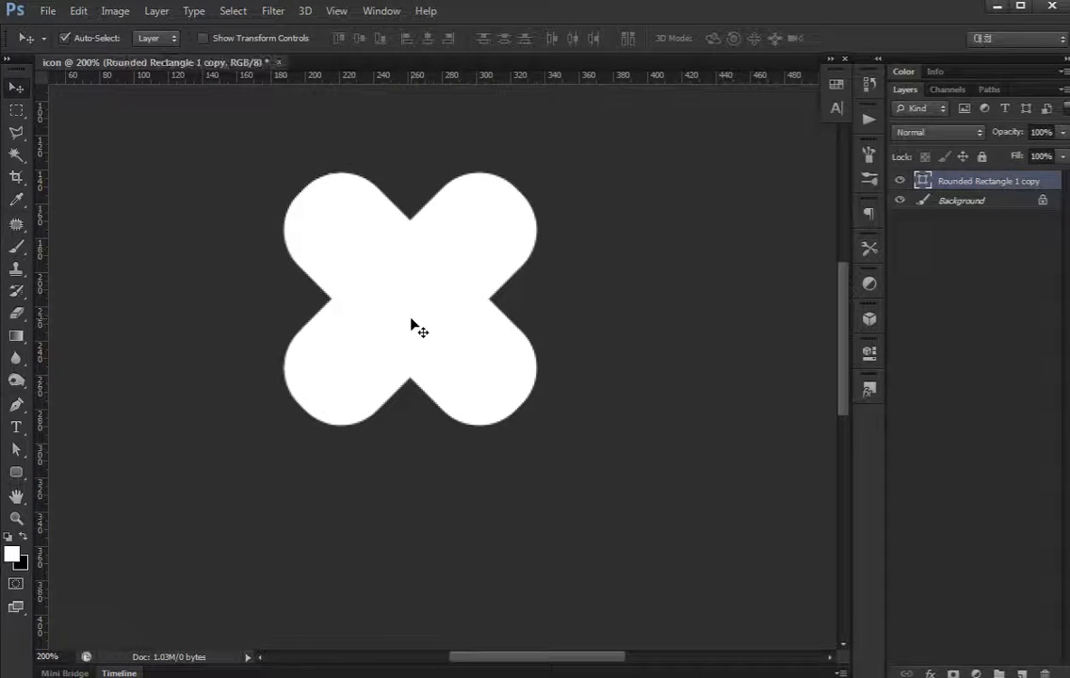
Change the X shape's fill colour to red #ff2d2d.
double_click(924, 181)
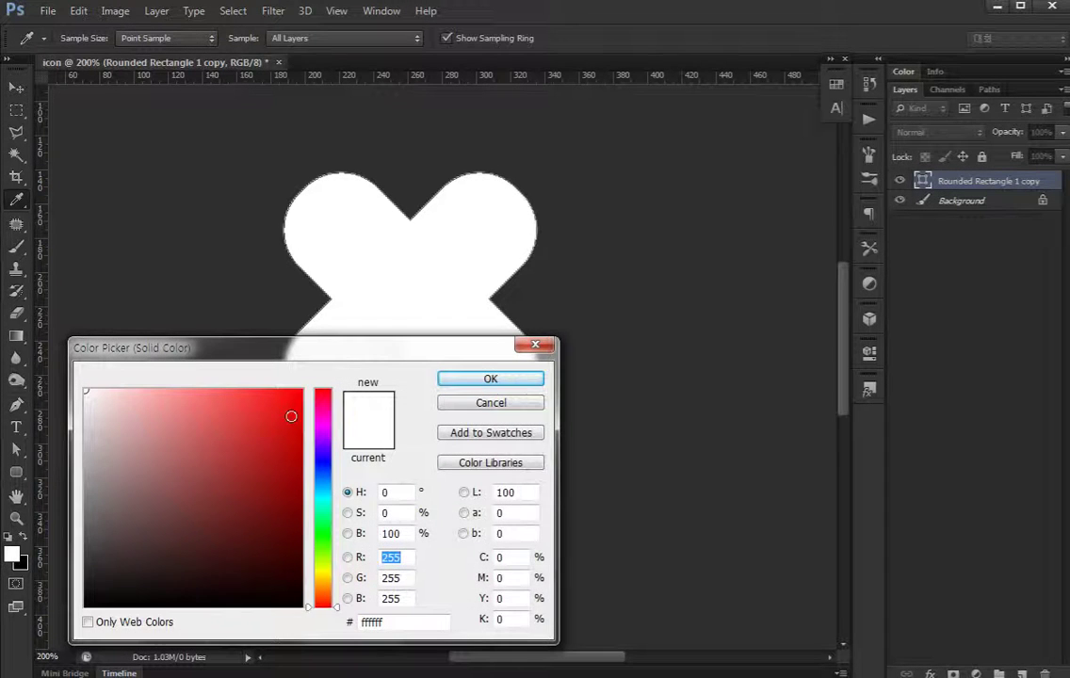
mouse_move(323, 578)
left_mouse_down()
mouse_move(326, 601)
mouse_move(325, 388)
left_mouse_up()
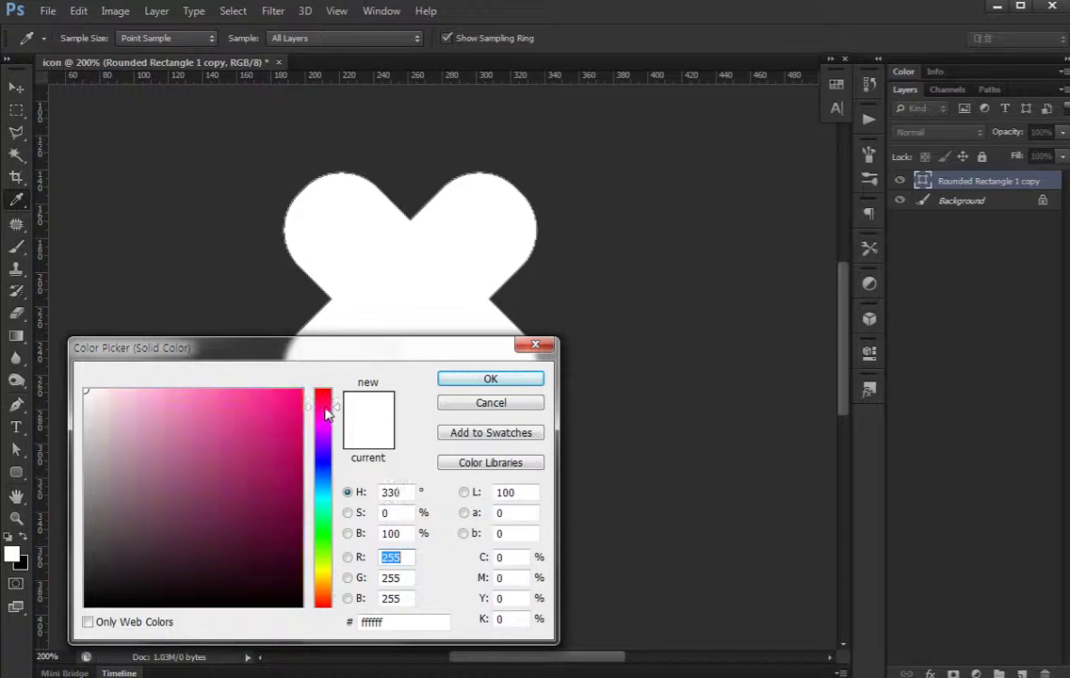
left_click_drag(254, 394, 295, 386)
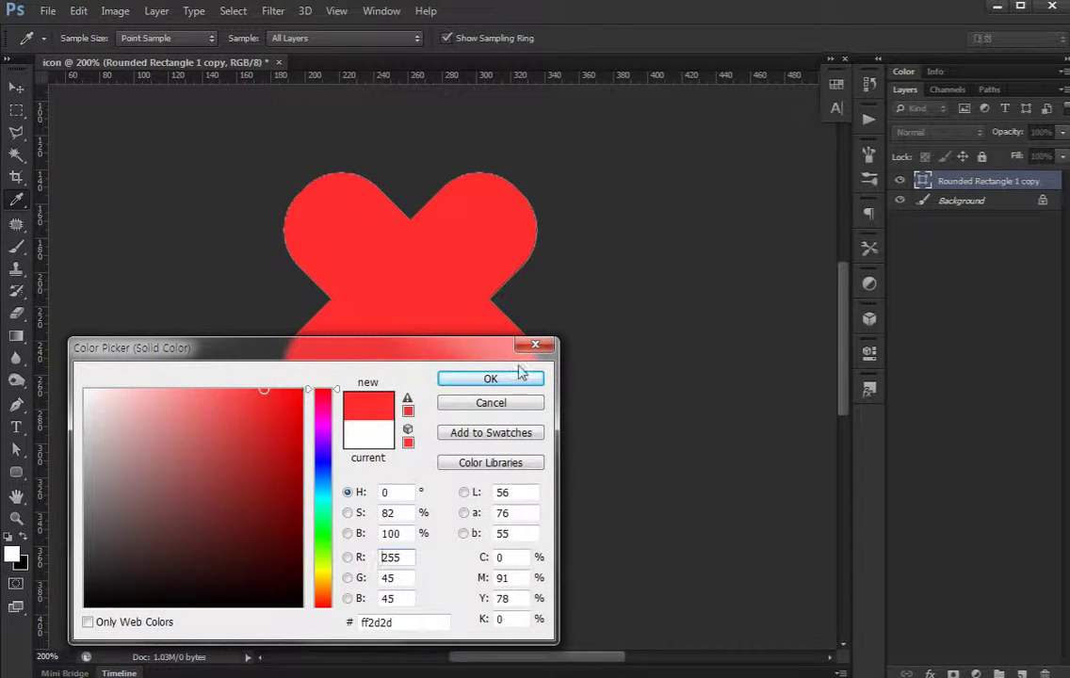
left_click(521, 374)
mouse_move(516, 291)
left_mouse_down()
mouse_move(504, 391)
mouse_move(516, 361)
left_mouse_up()
left_click(1037, 185)
key("h")
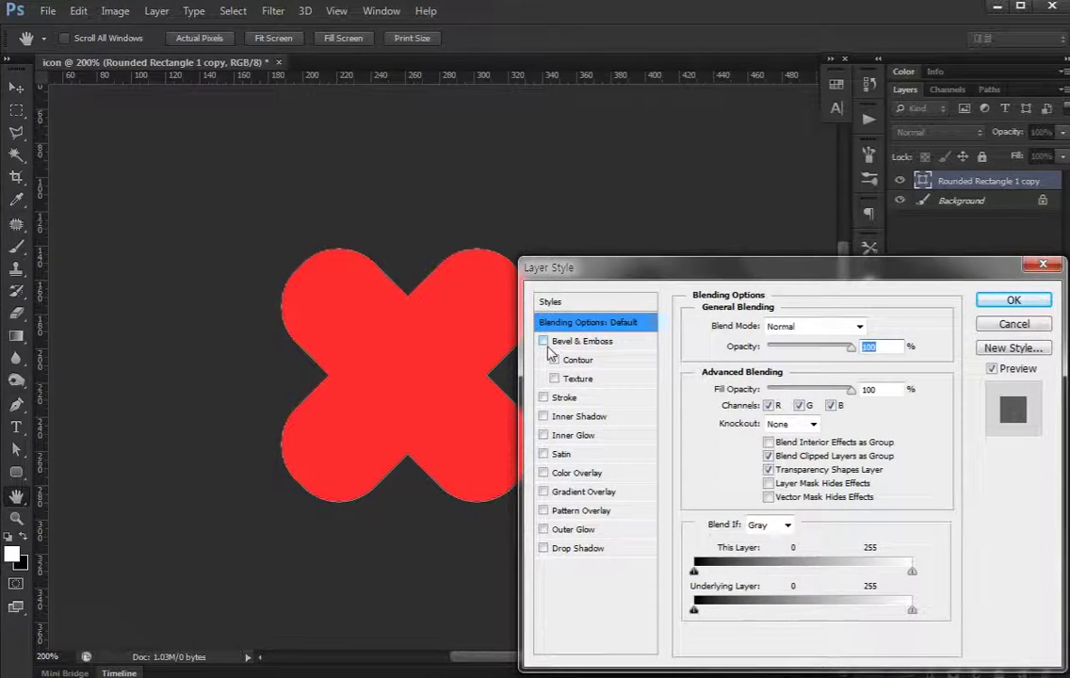
Add Bevel & Emboss with depth 235, size 10, soften 7 and a dark red shadow.
left_click(549, 342)
mouse_move(769, 370)
left_mouse_down()
mouse_move(792, 369)
mouse_move(769, 407)
left_mouse_up()
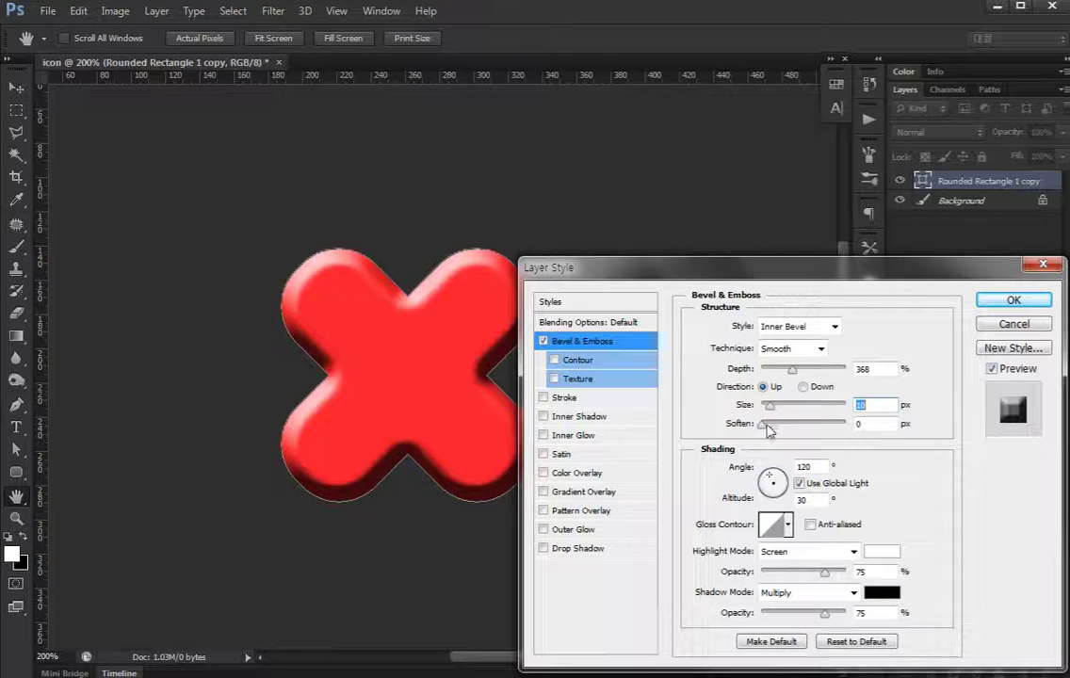
left_click_drag(762, 424, 797, 423)
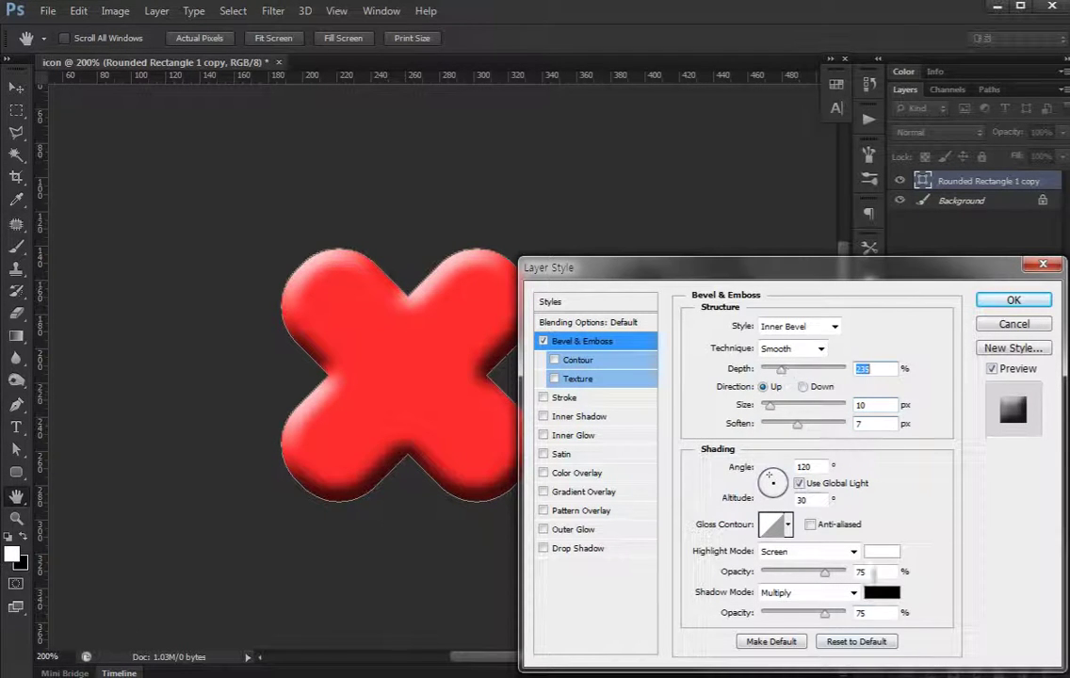
left_click(882, 593)
left_click(436, 322)
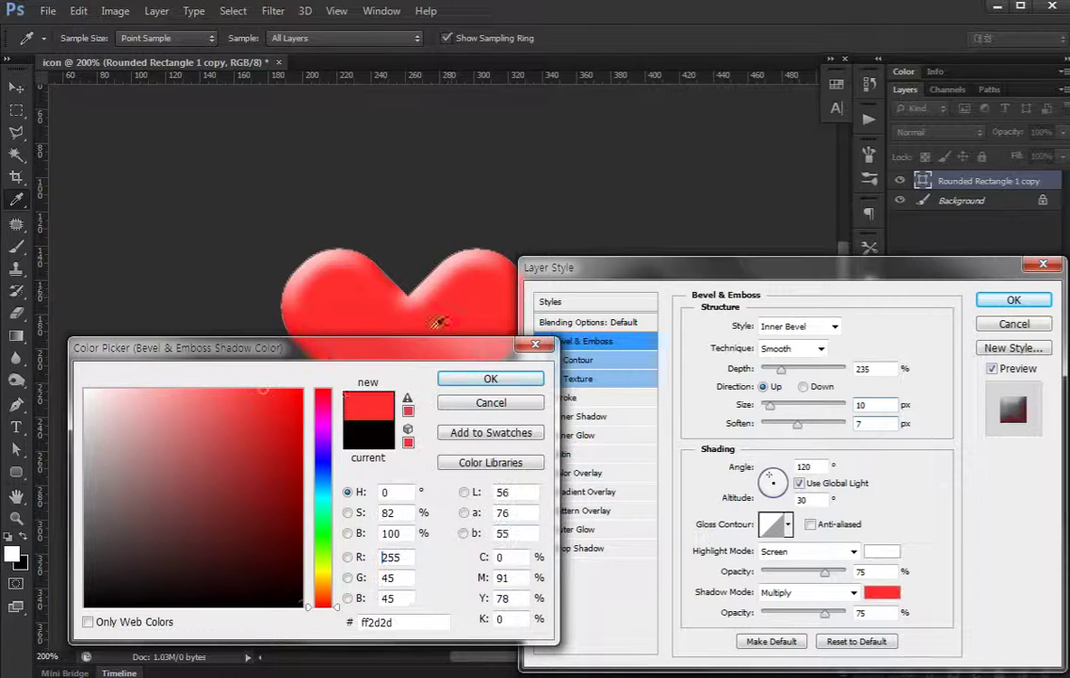
left_click(290, 460)
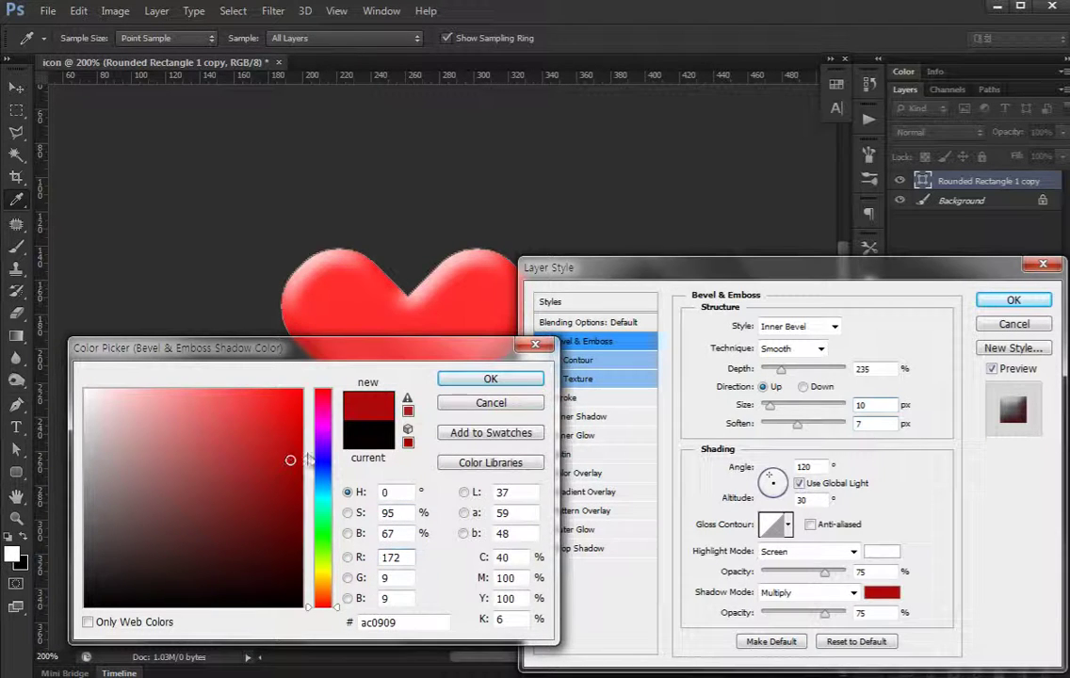
key("Return")
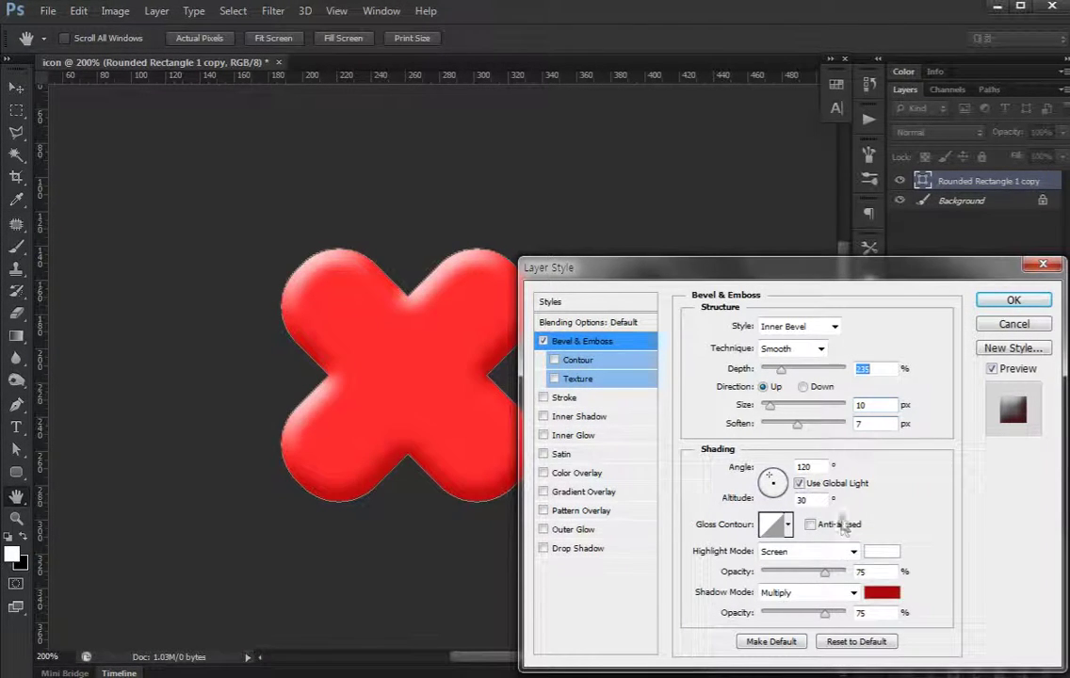
Adjust the bevel highlight opacity and a local 101° light angle, then apply.
mouse_move(827, 581)
left_mouse_down()
mouse_move(808, 581)
mouse_move(810, 539)
left_mouse_up()
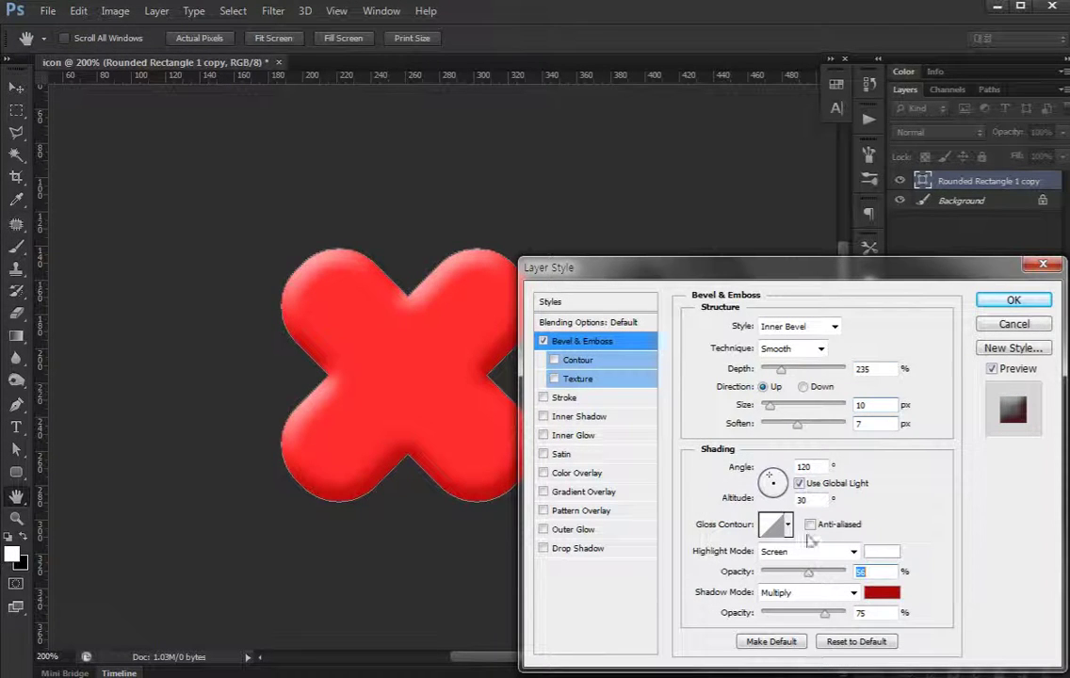
left_click(799, 484)
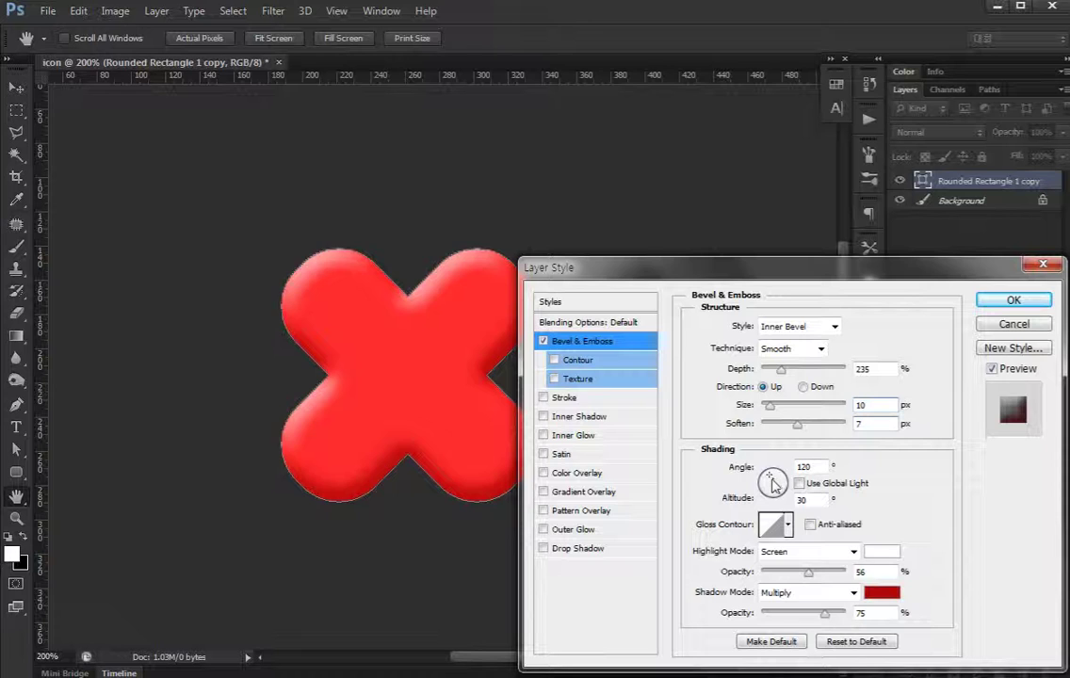
left_click(773, 484)
left_click_drag(773, 483, 775, 483)
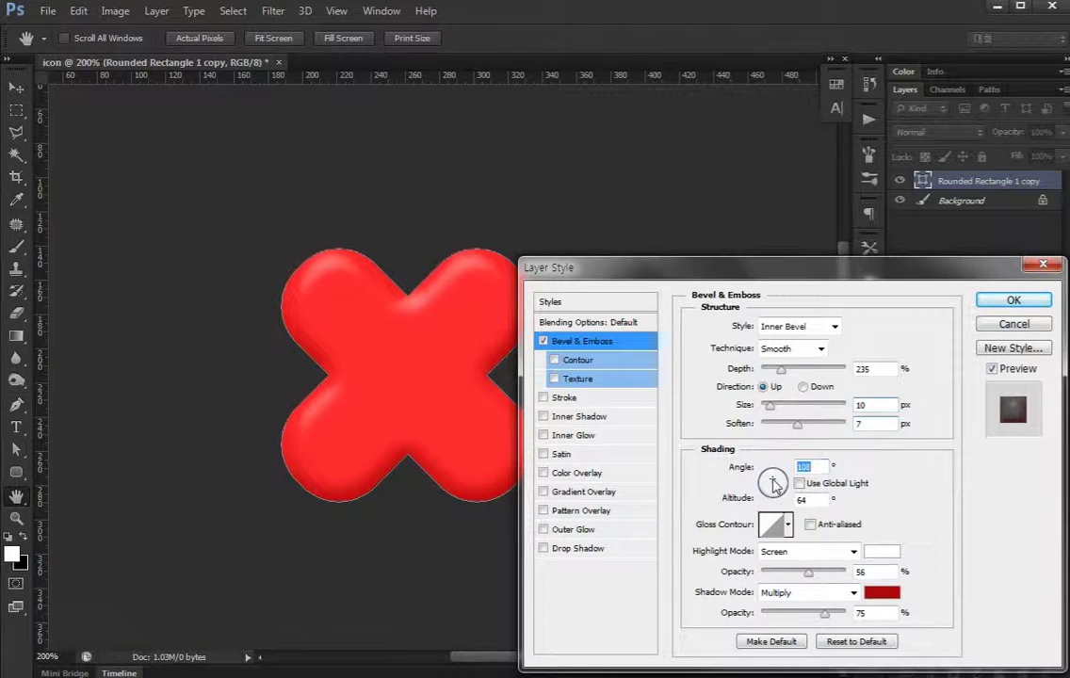
left_click_drag(774, 483, 772, 481)
left_click_drag(812, 573, 832, 577)
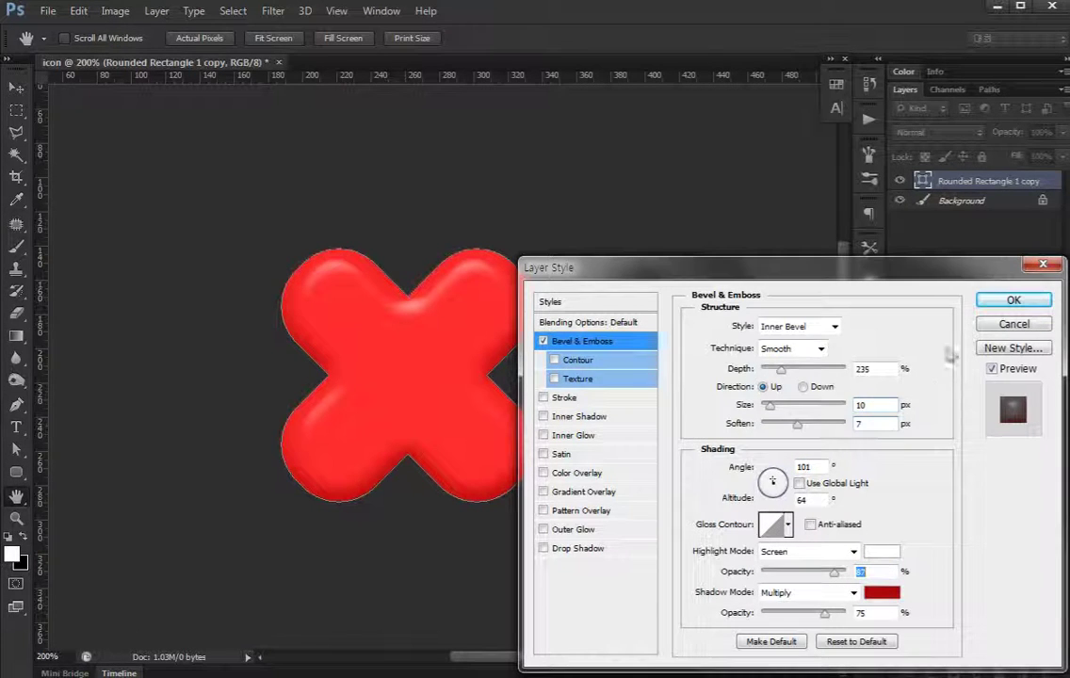
left_click(1014, 300)
left_click_drag(592, 440, 572, 448)
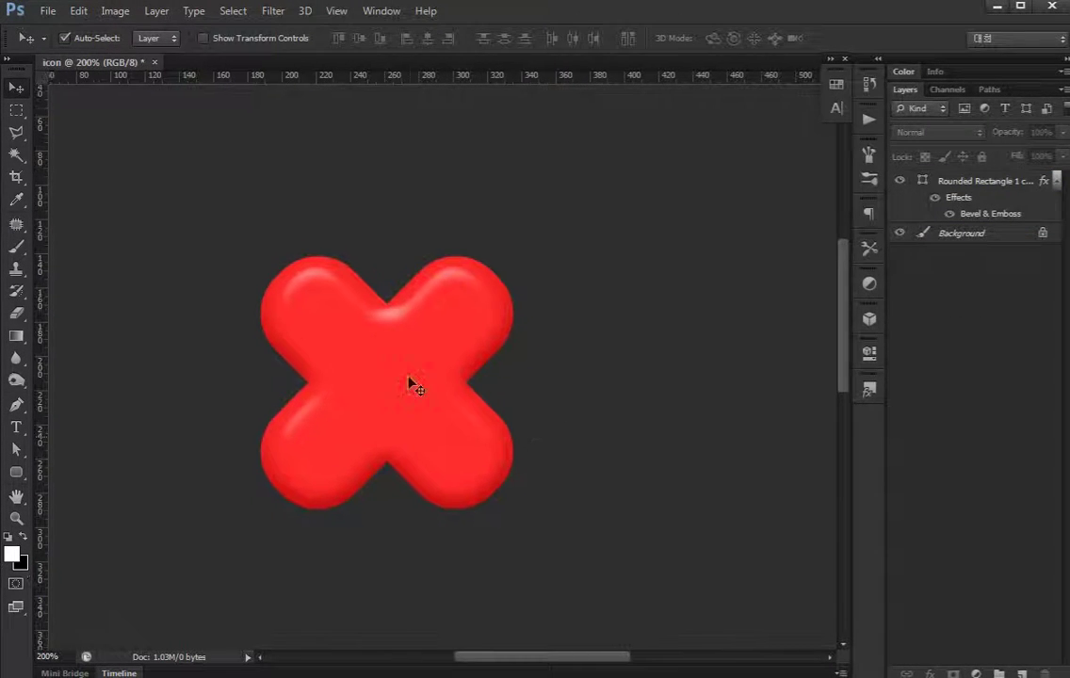
left_click(954, 209)
double_click(1017, 210)
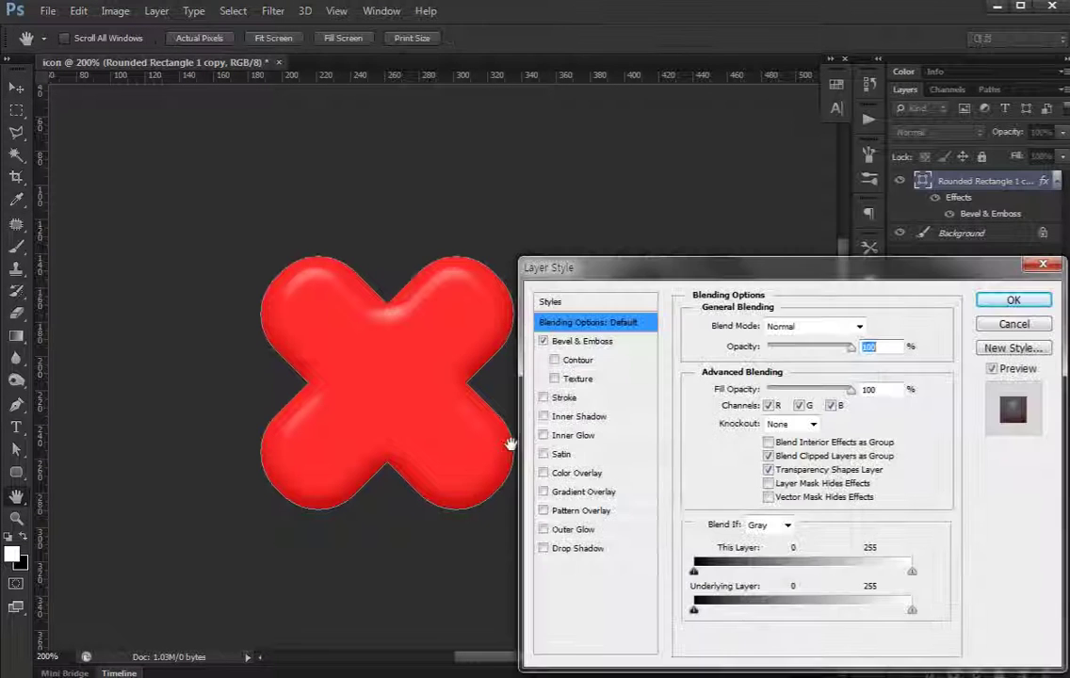
Add a 4 px outside Stroke in solid dark red #bc0404.
left_click(563, 398)
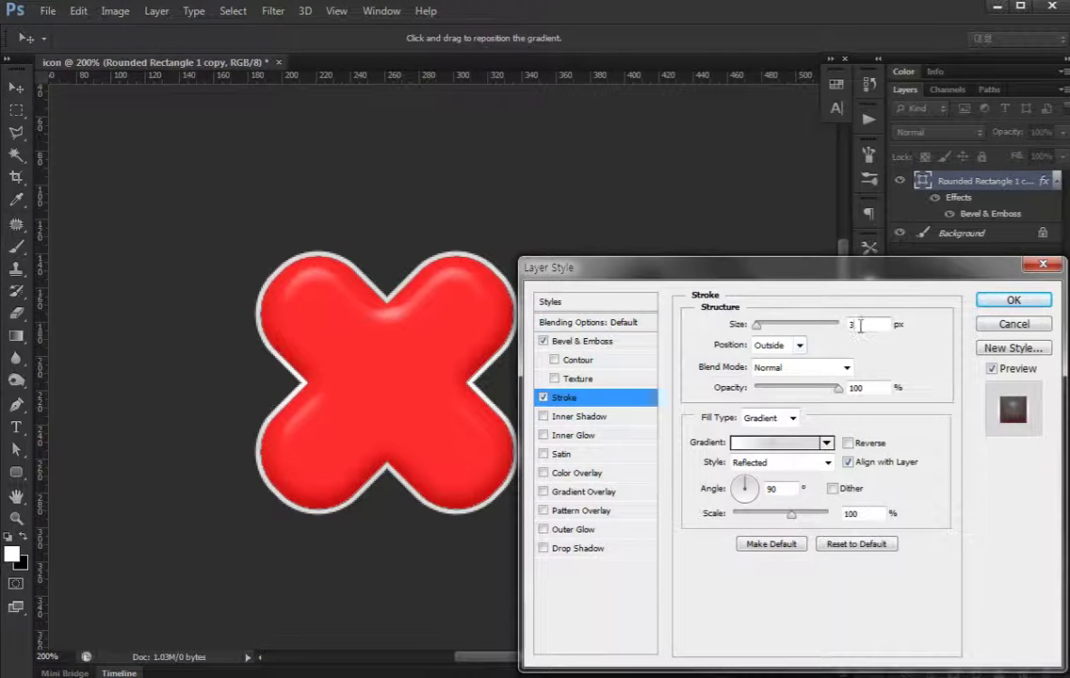
double_click(860, 325)
left_click(781, 346)
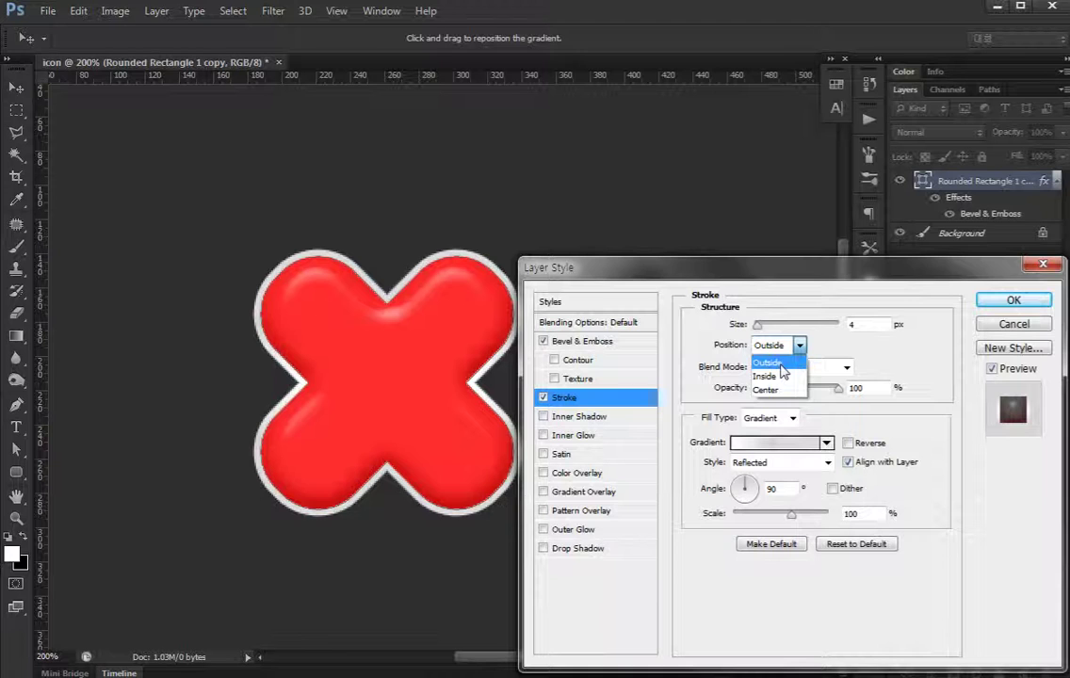
left_click(768, 360)
left_click(768, 418)
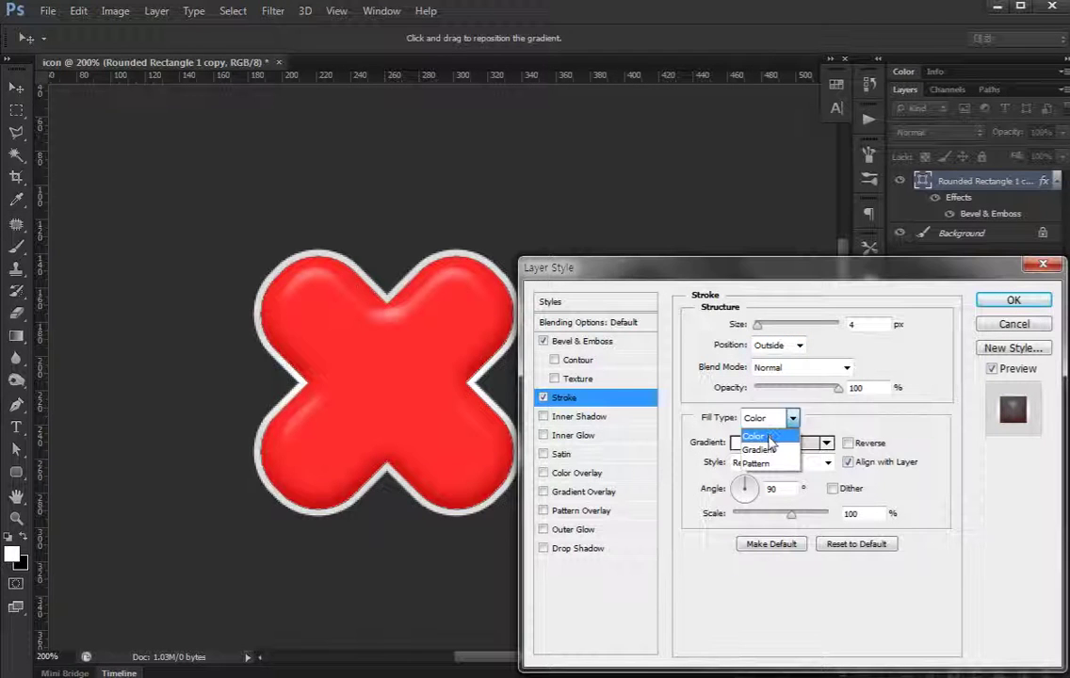
left_click(753, 434)
left_click(736, 443)
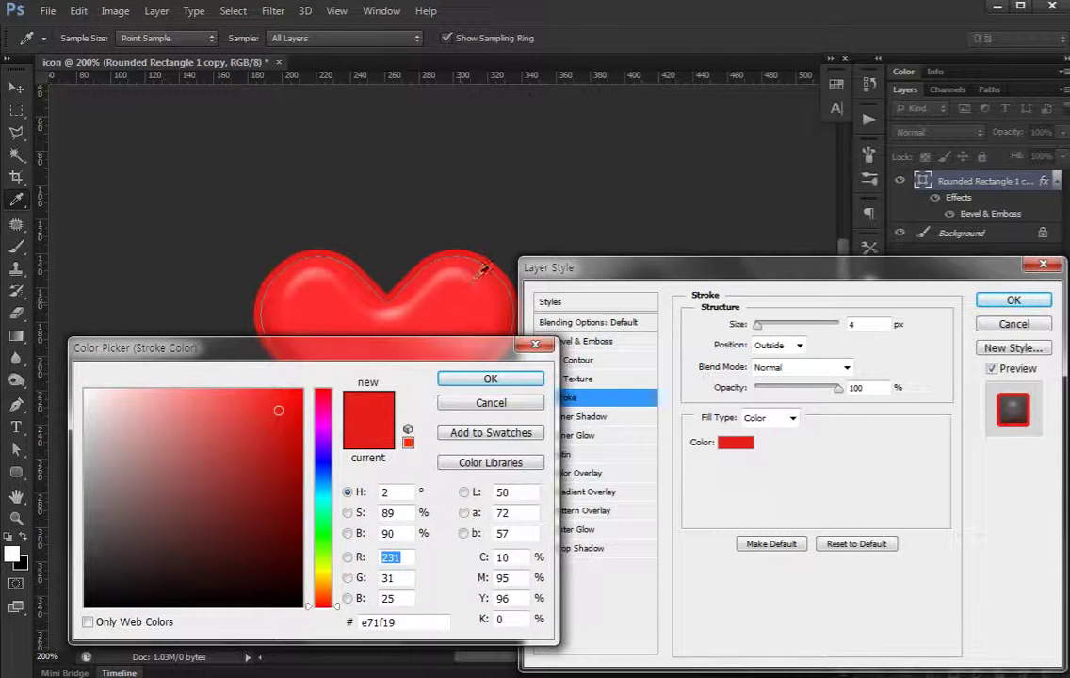
left_click(489, 270)
mouse_move(269, 418)
left_mouse_down()
mouse_move(294, 424)
mouse_move(296, 446)
left_mouse_up()
left_click(490, 403)
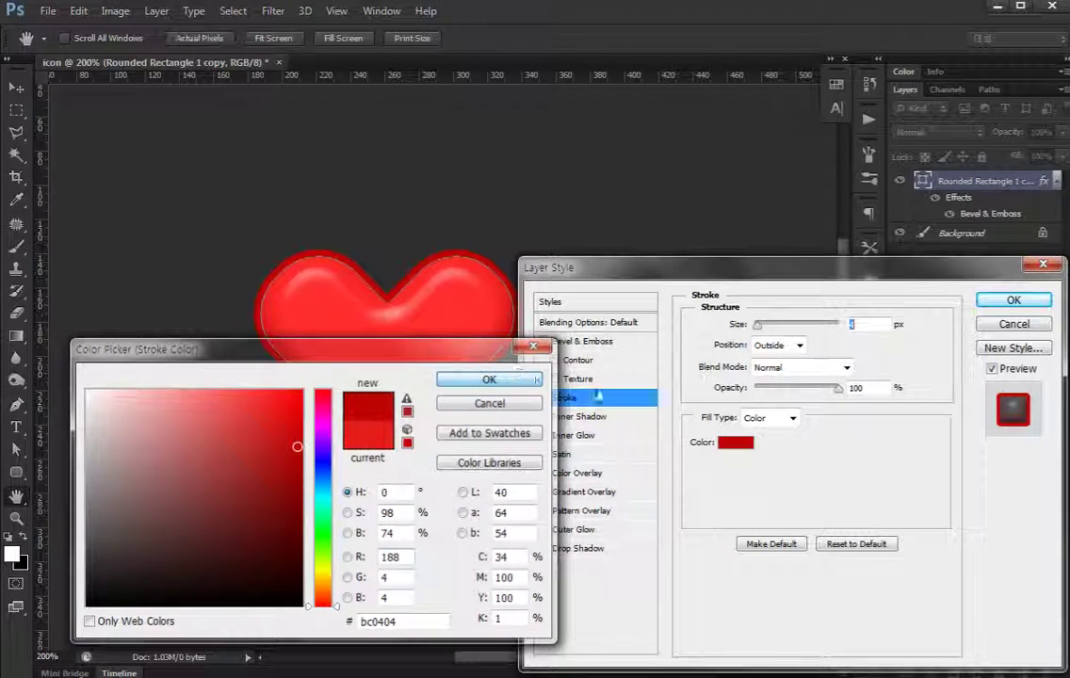
key("Return")
Select the X shape layer and nudge it slightly down.
key("a")
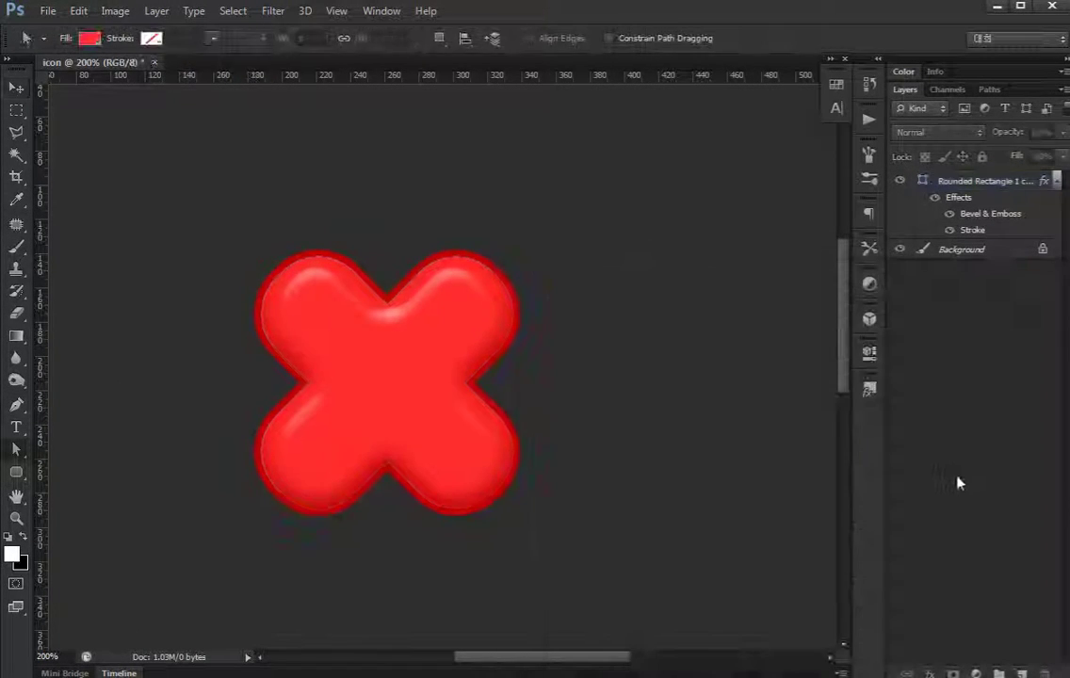
key("ctrl+minus")
key("ctrl+minus")
key("ctrl+plus")
key("ctrl+plus")
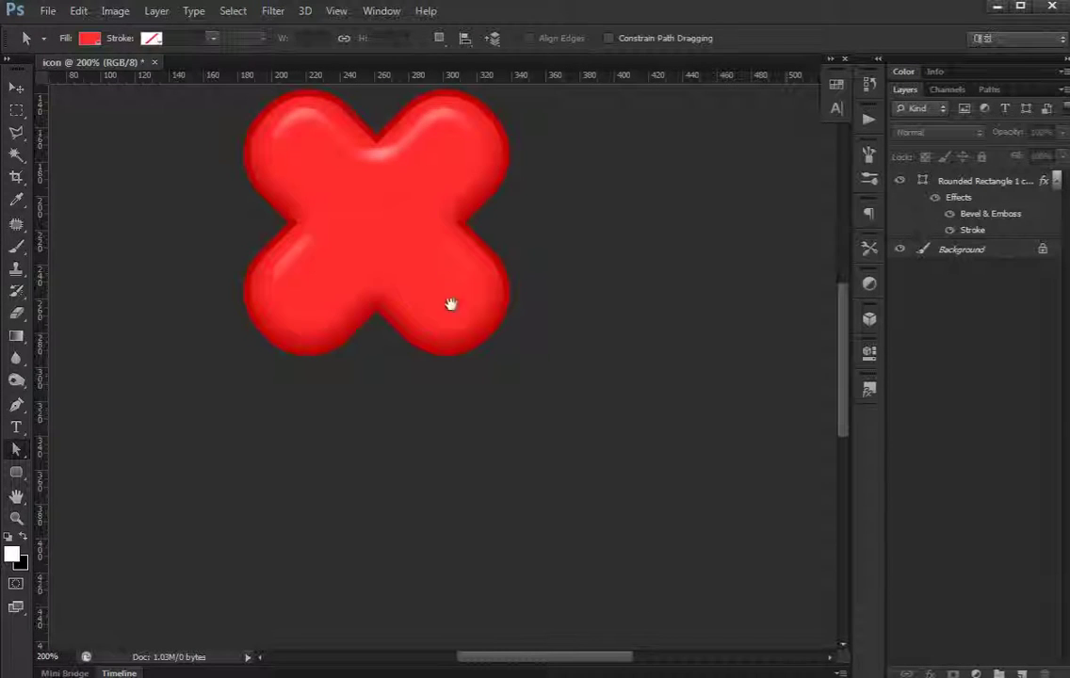
left_click_drag(449, 304, 450, 358)
key("v")
left_click(382, 296)
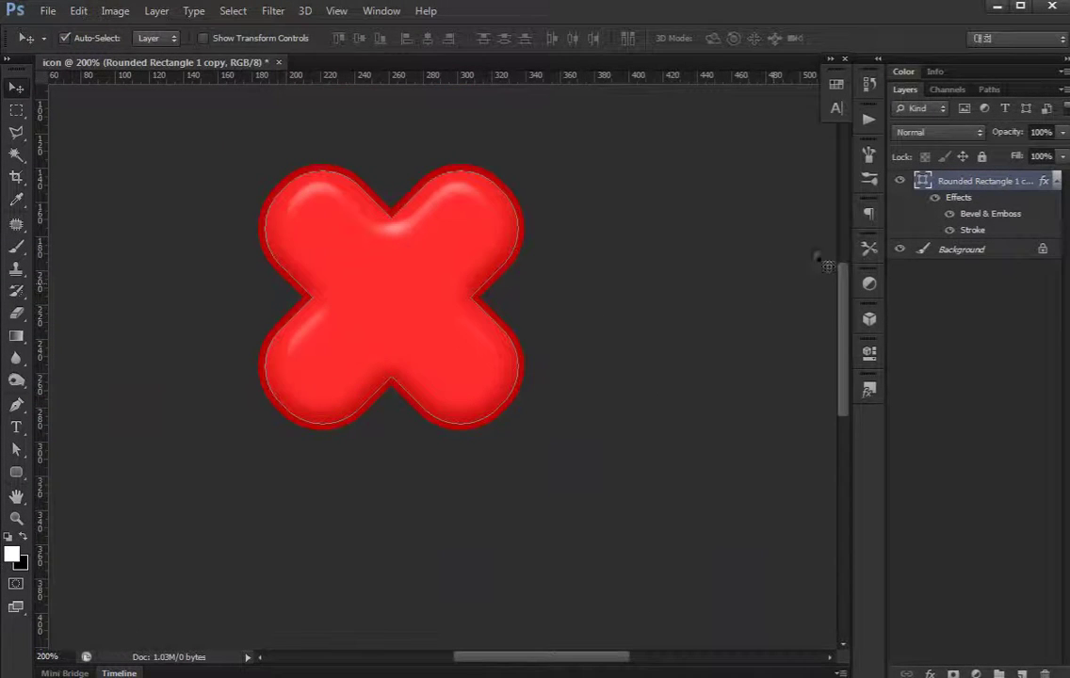
key("shift+Down")
Create a new layer and fill an X-shaped selection on it with white.
key("ctrl+shift+alt+n")
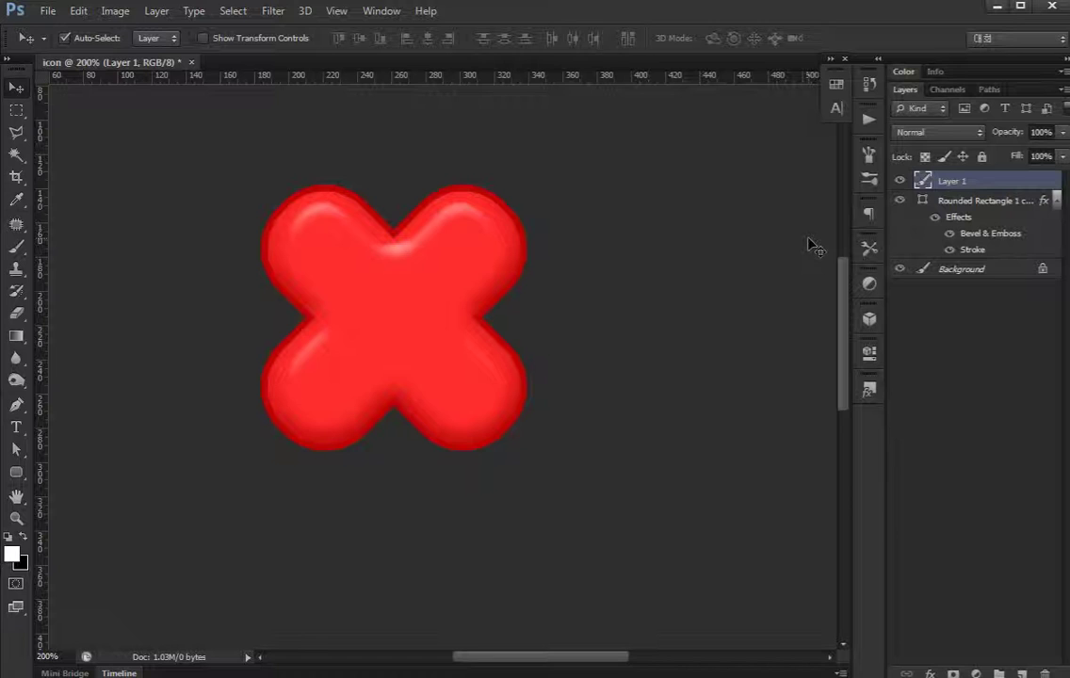
left_click(1055, 201)
left_click(927, 201, "ctrl")
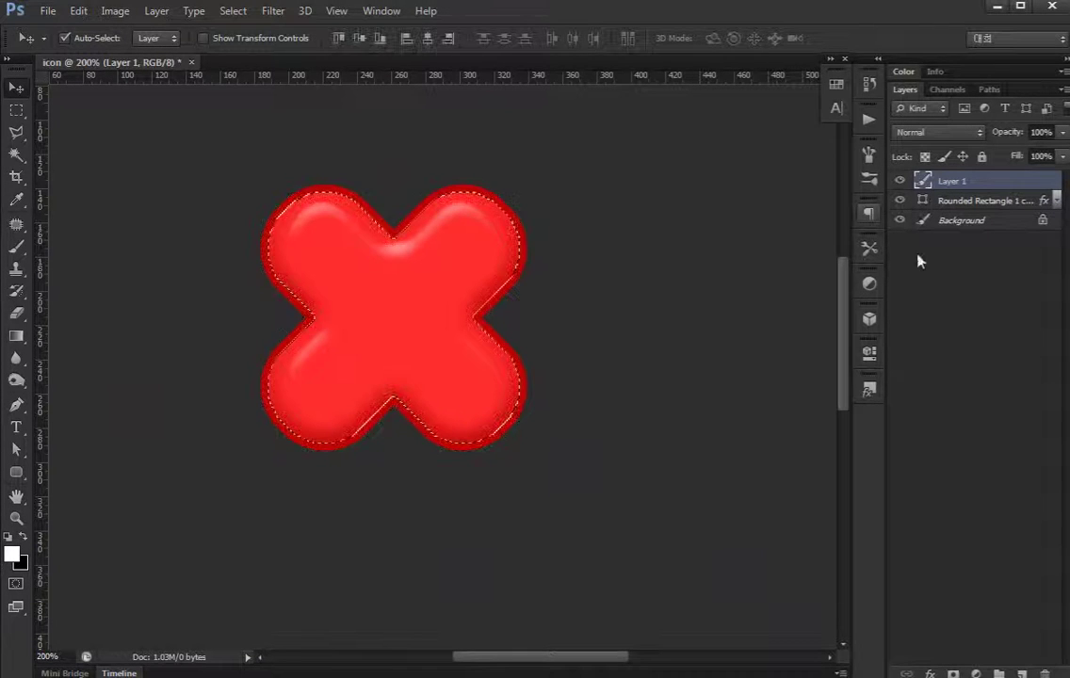
key("alt+BackSpace")
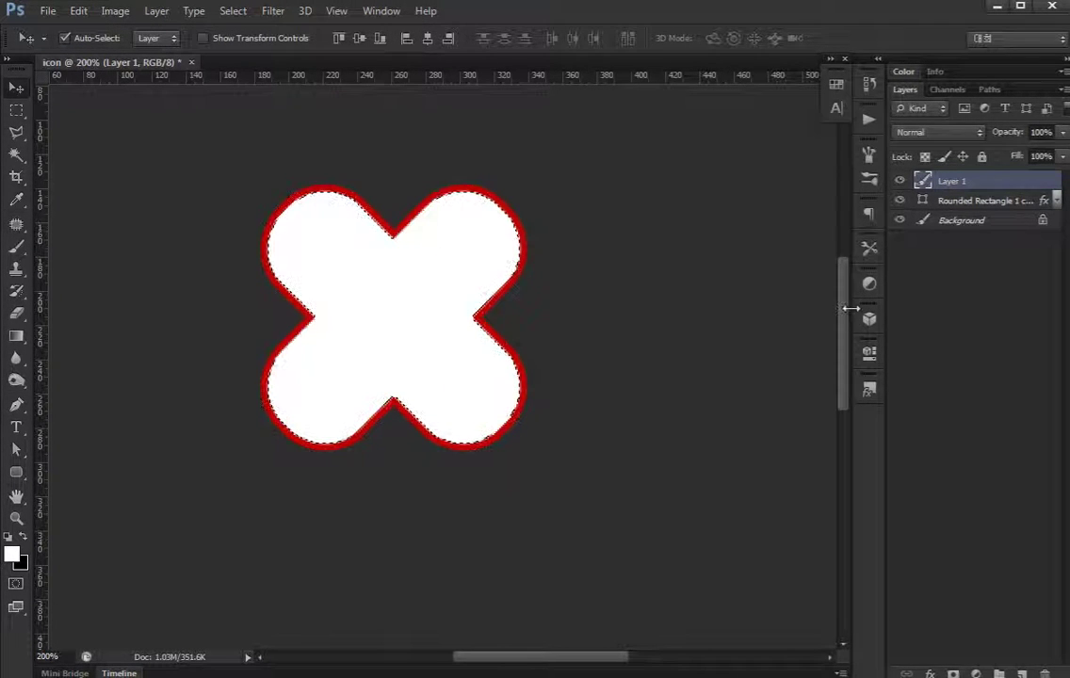
key("ctrl+d")
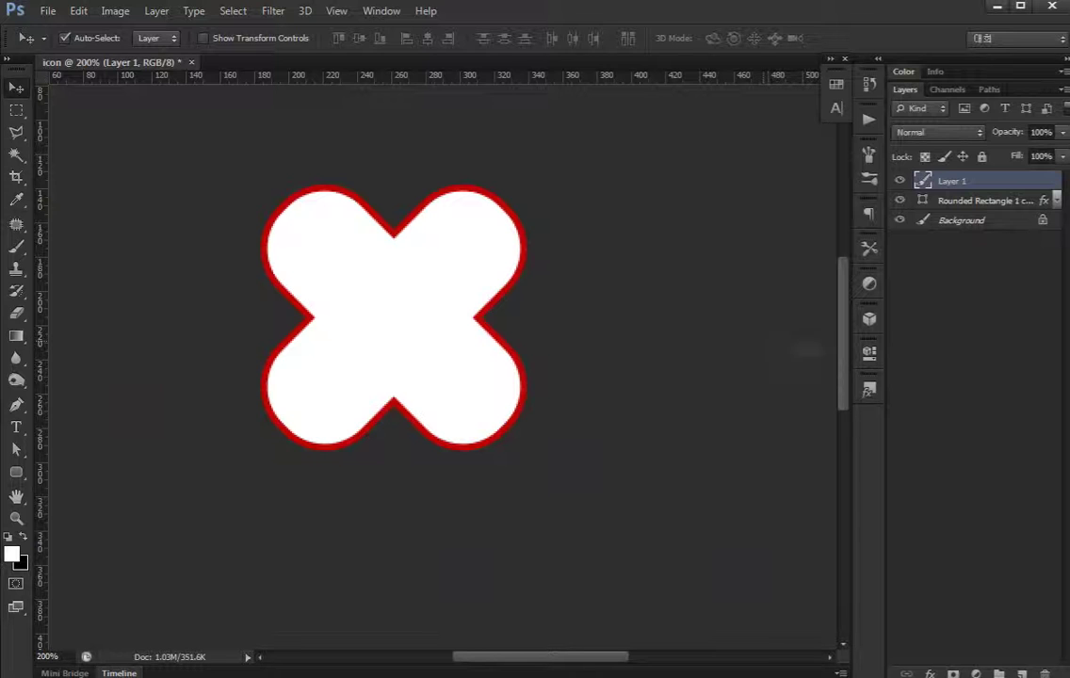
Enlarge the eraser and erase most of the white from the X's centre and left side.
key("e")
right_click(535, 367)
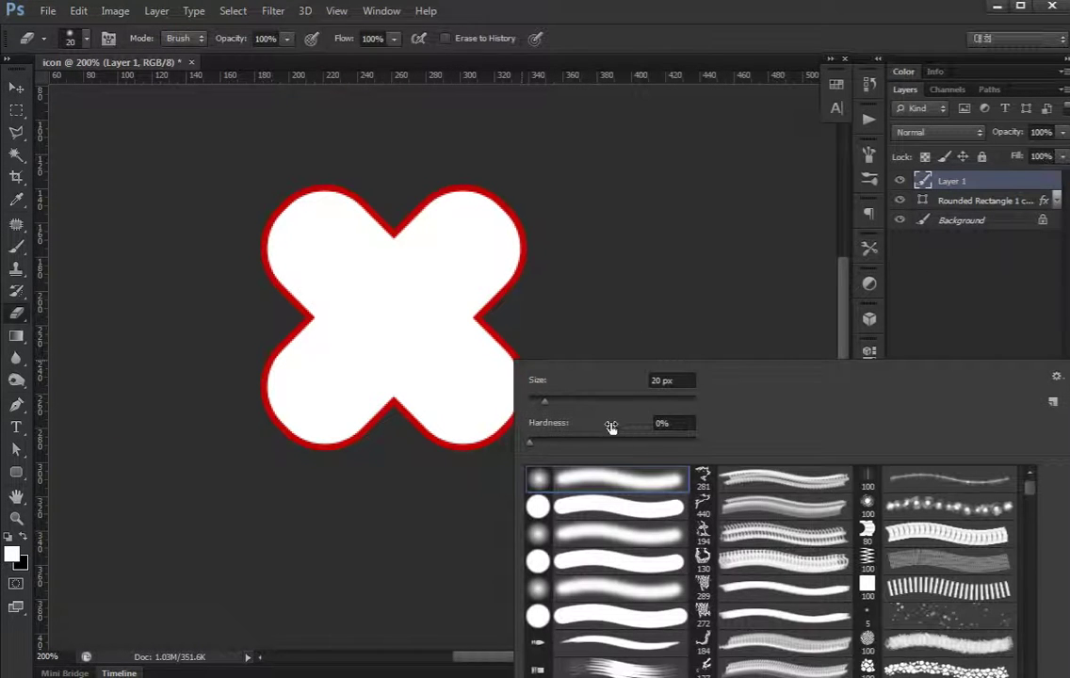
left_click_drag(545, 402, 613, 402)
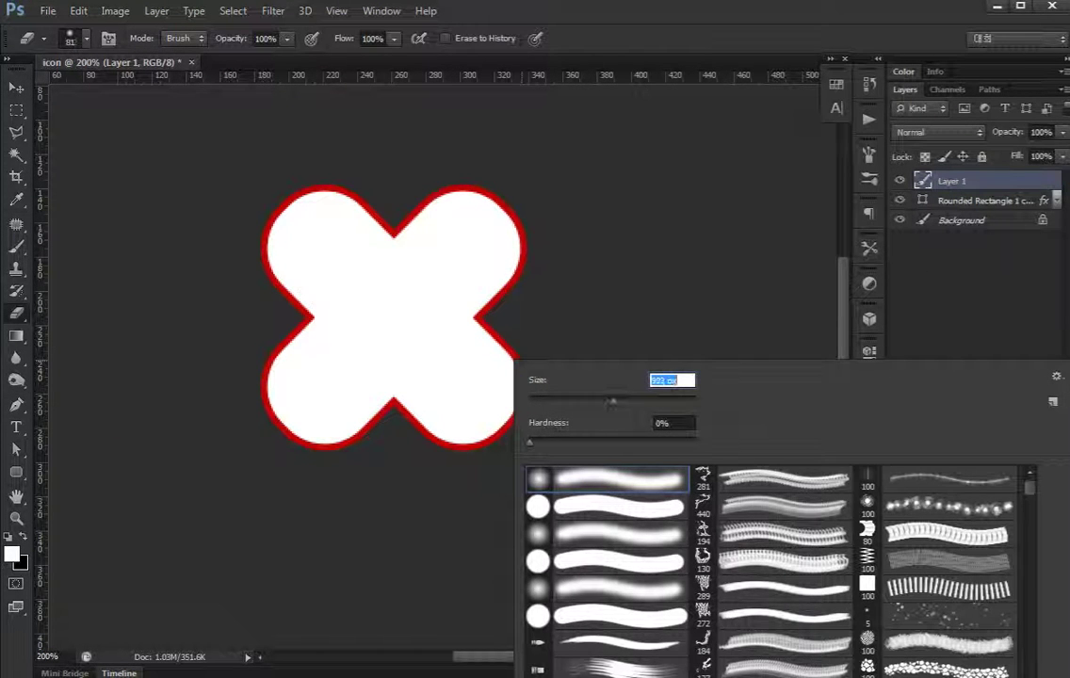
key("Return")
mouse_move(311, 424)
left_mouse_down()
mouse_move(490, 414)
mouse_move(282, 405)
mouse_move(301, 283)
mouse_move(433, 227)
mouse_move(405, 329)
mouse_move(339, 339)
left_mouse_up()
key("ctrl+z")
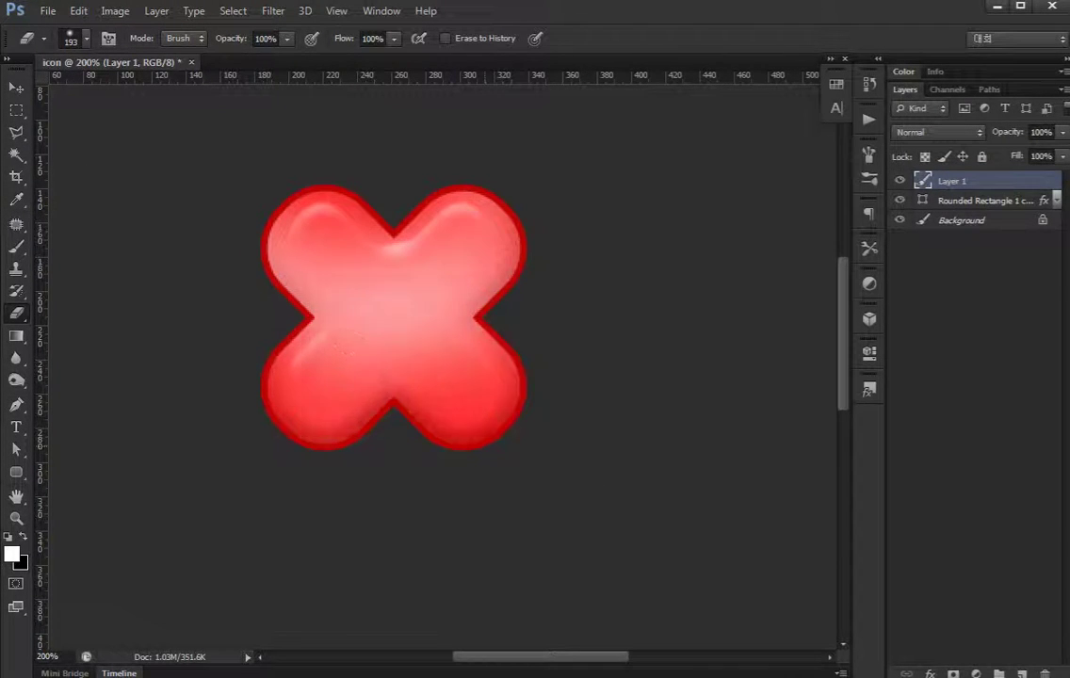
left_click_drag(452, 245, 349, 349)
left_click_drag(283, 358, 386, 273)
left_click_drag(283, 282, 339, 216)
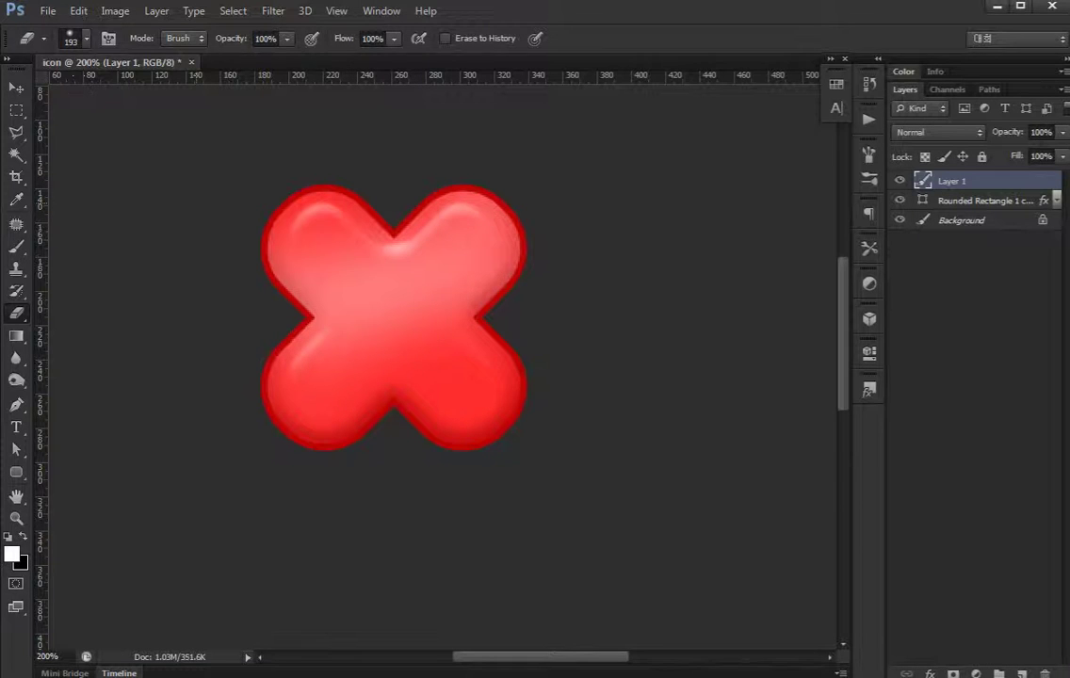
Try rotating and scaling the highlight layer, then cancel the transform.
key("ctrl+t")
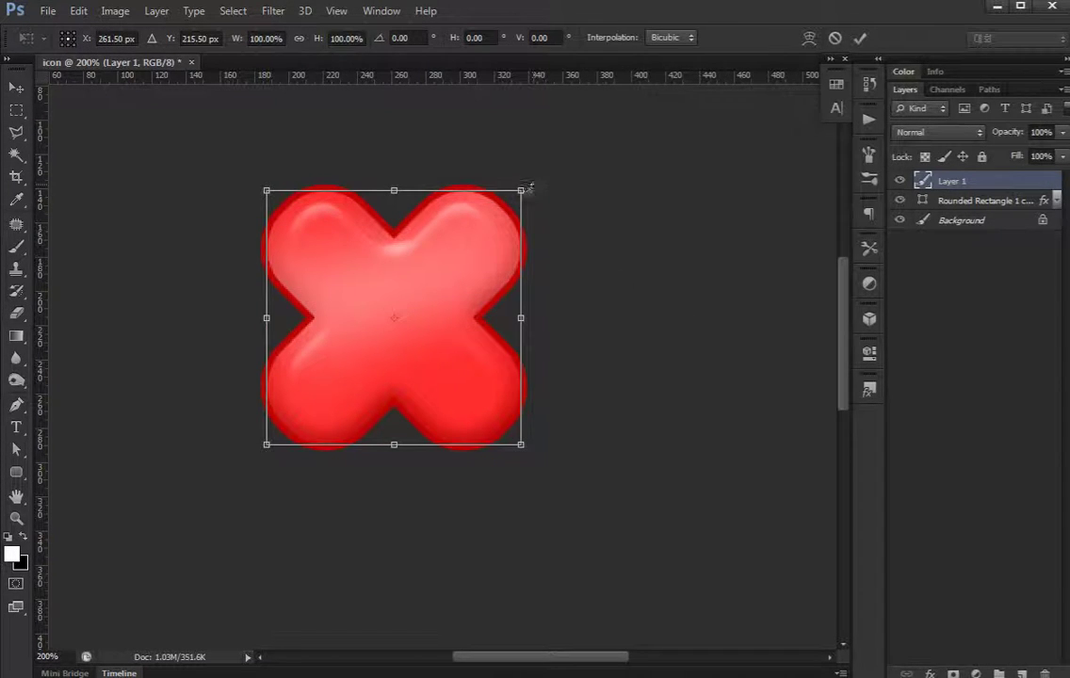
left_click_drag(540, 184, 576, 253)
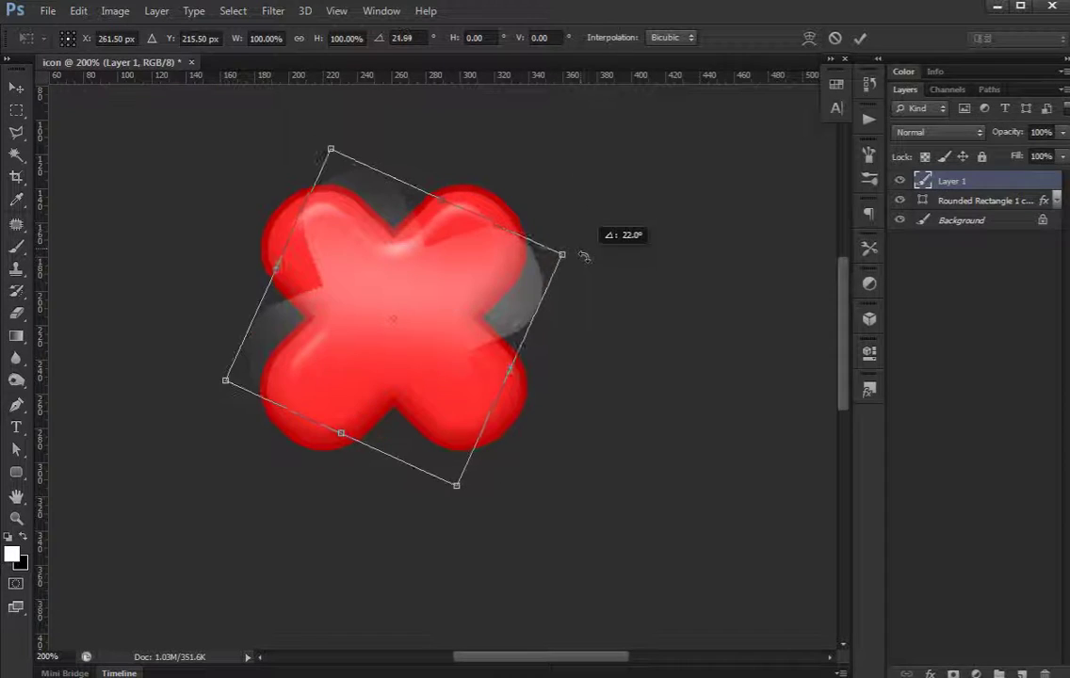
key("Escape")
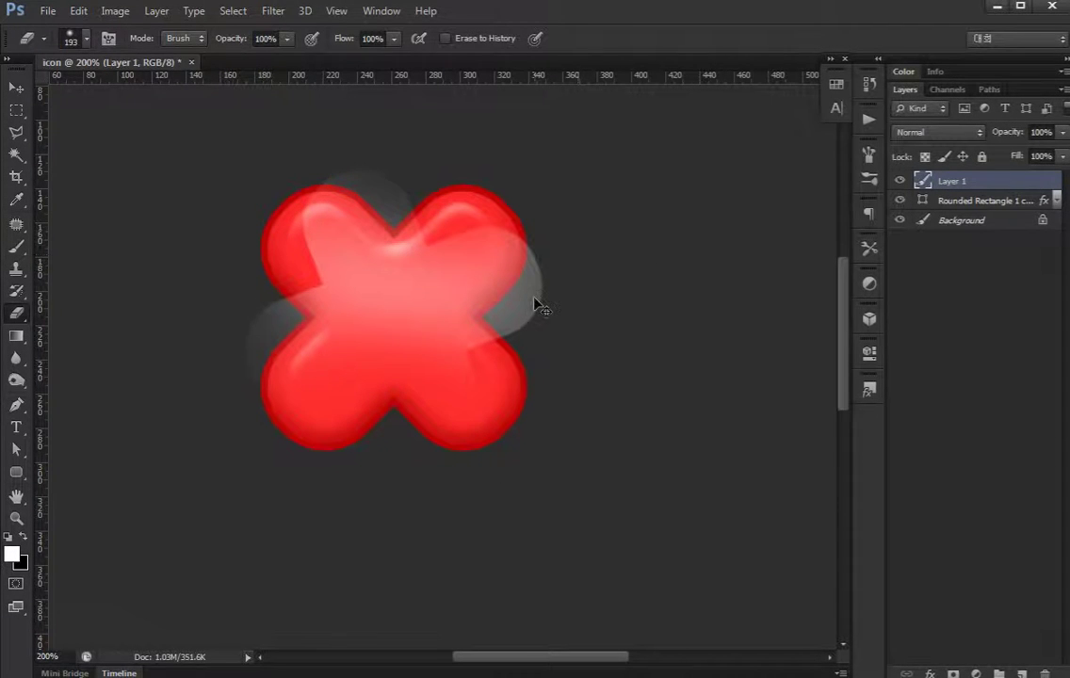
key("ctrl+t")
left_click_drag(543, 167, 525, 181)
left_click_drag(607, 239, 580, 148)
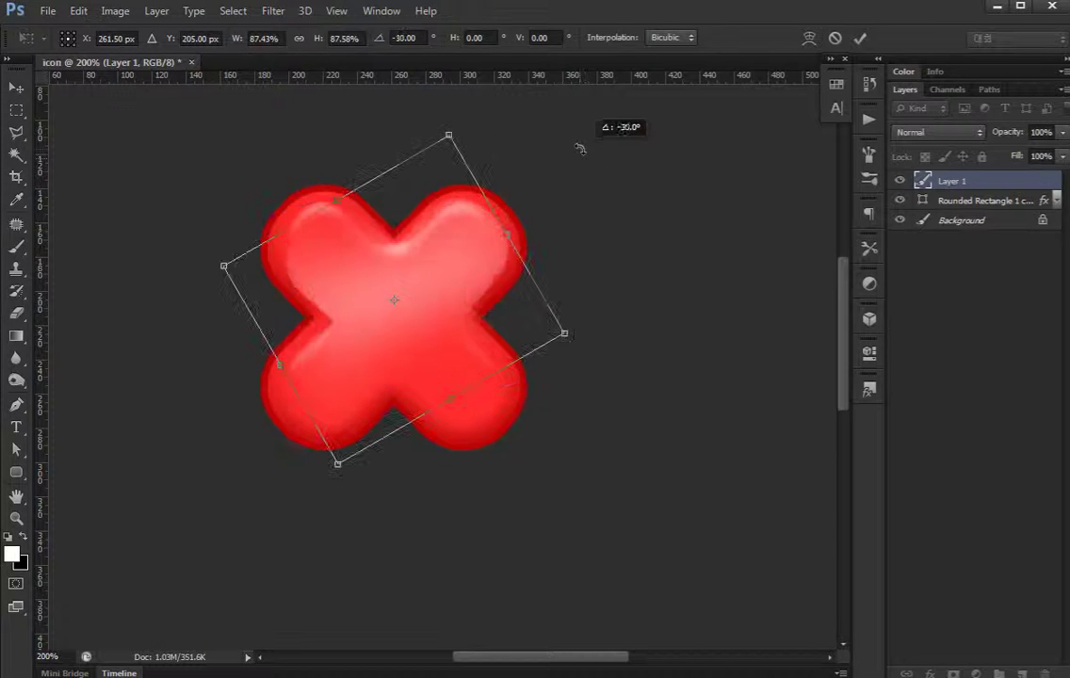
key("Escape")
Erase more highlight from the upper-left lobe, then select both X layers.
key("e")
left_click(356, 253)
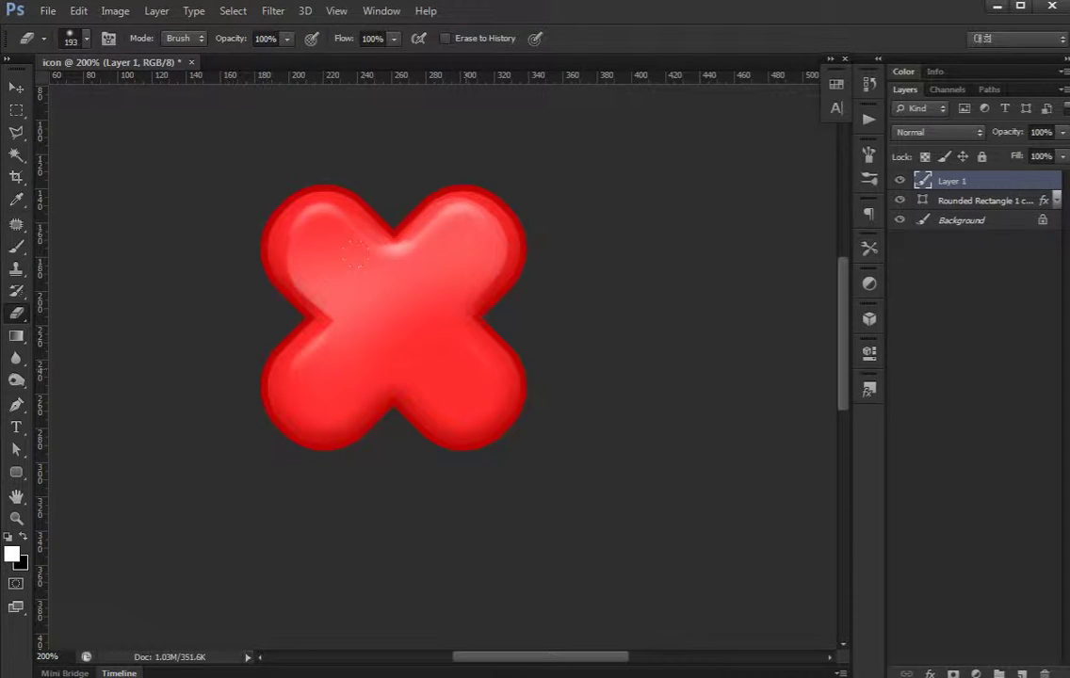
left_click_drag(396, 235, 325, 278)
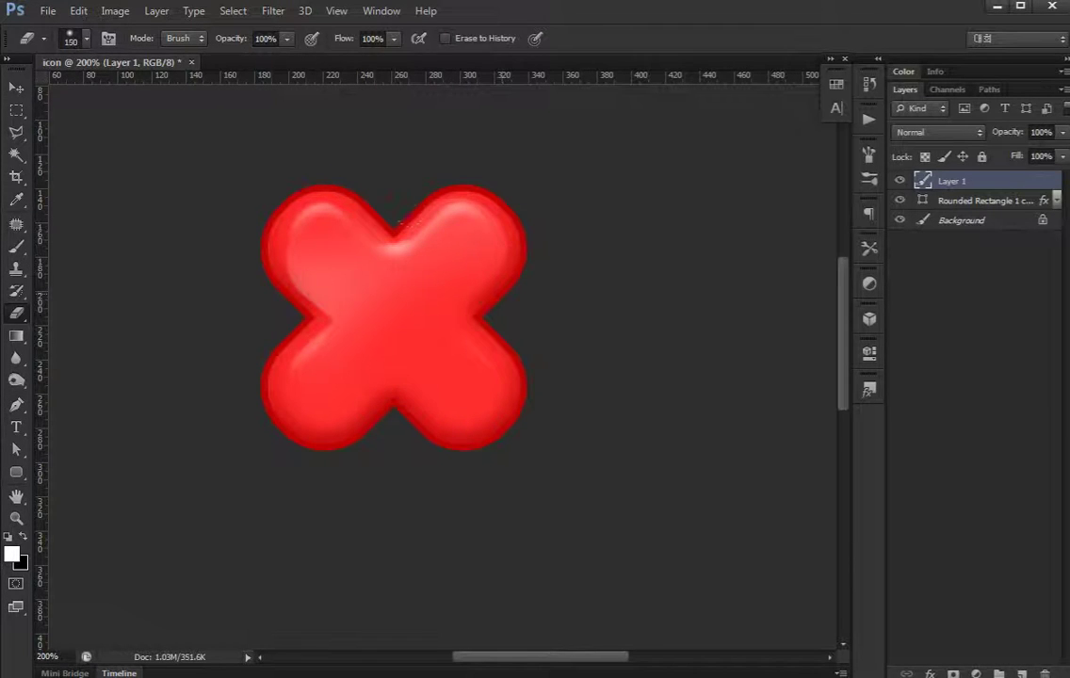
key("bracketleft")
mouse_move(321, 252)
left_mouse_down()
mouse_move(372, 297)
mouse_move(306, 247)
left_mouse_up()
left_click(1055, 253)
key("v")
left_click(1018, 201)
left_click(996, 183, "shift")
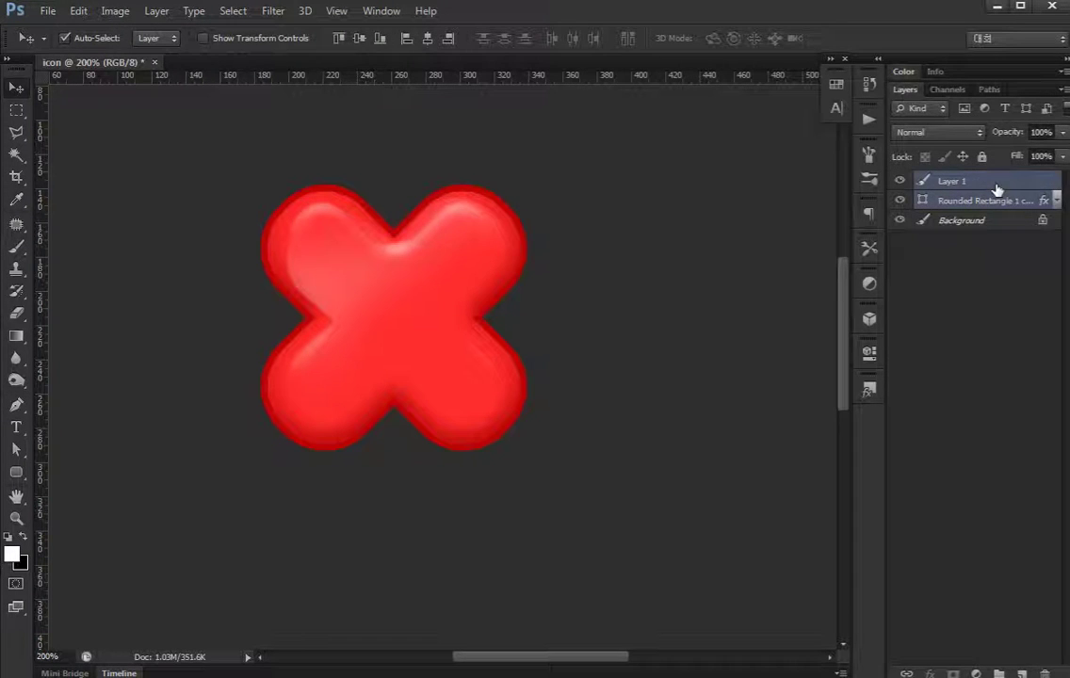
Group the X layers and give the group a pale pink solid-colour Stroke.
key("ctrl+g")
double_click(969, 193)
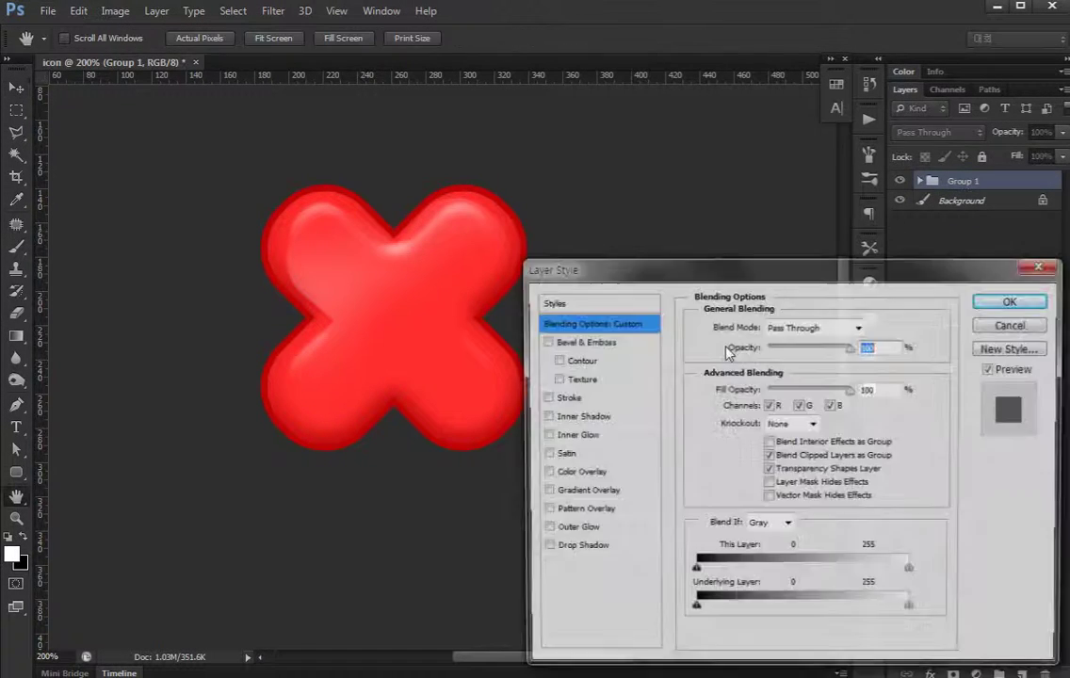
left_click(544, 398)
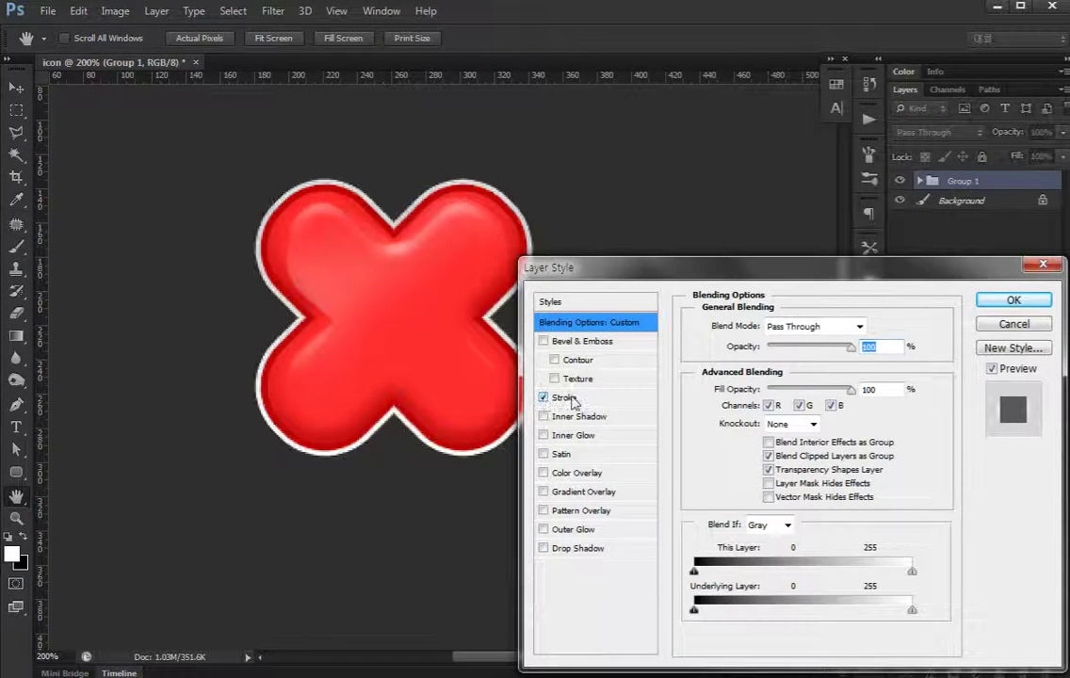
left_click(567, 398)
left_click(769, 417)
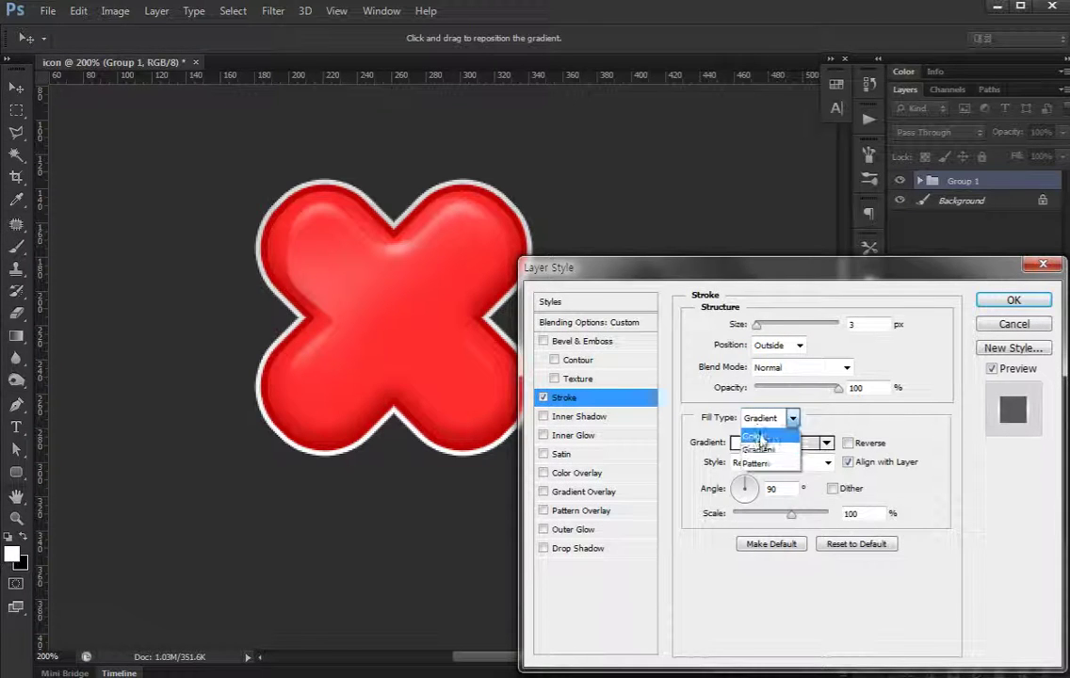
left_click(758, 429)
left_click(739, 443)
left_click_drag(218, 465, 103, 325)
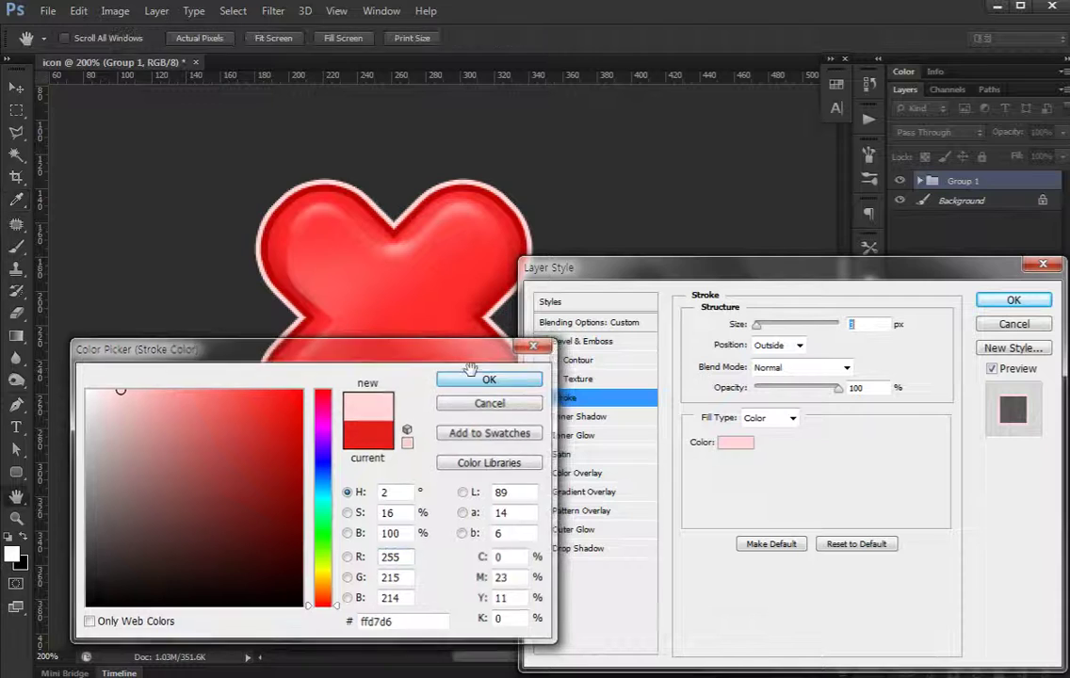
left_click(471, 378)
Set the stroke size to 5 and collapse the group's effects list.
left_click(866, 324)
type("5")
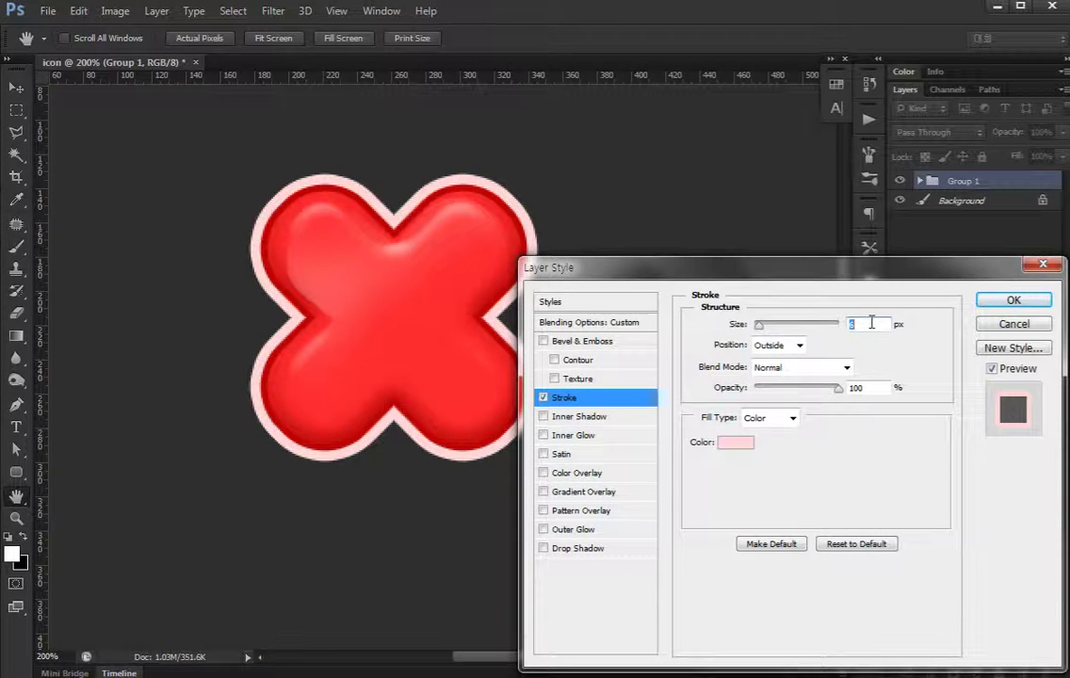
left_click(1014, 299)
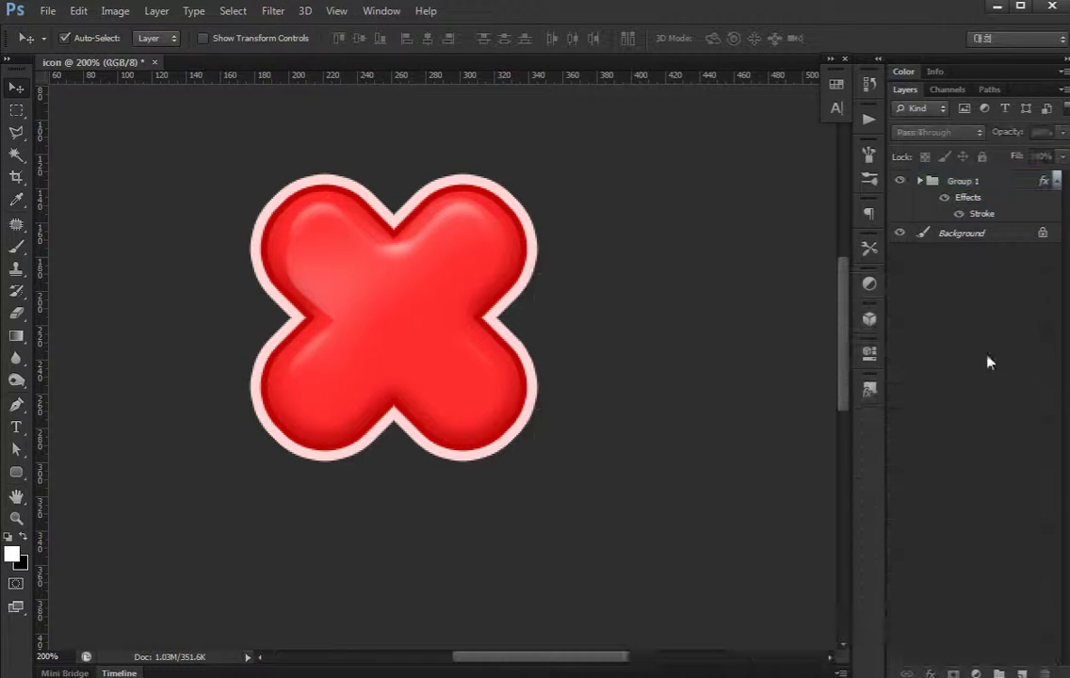
left_click(1057, 180)
left_click_drag(515, 259, 472, 299)
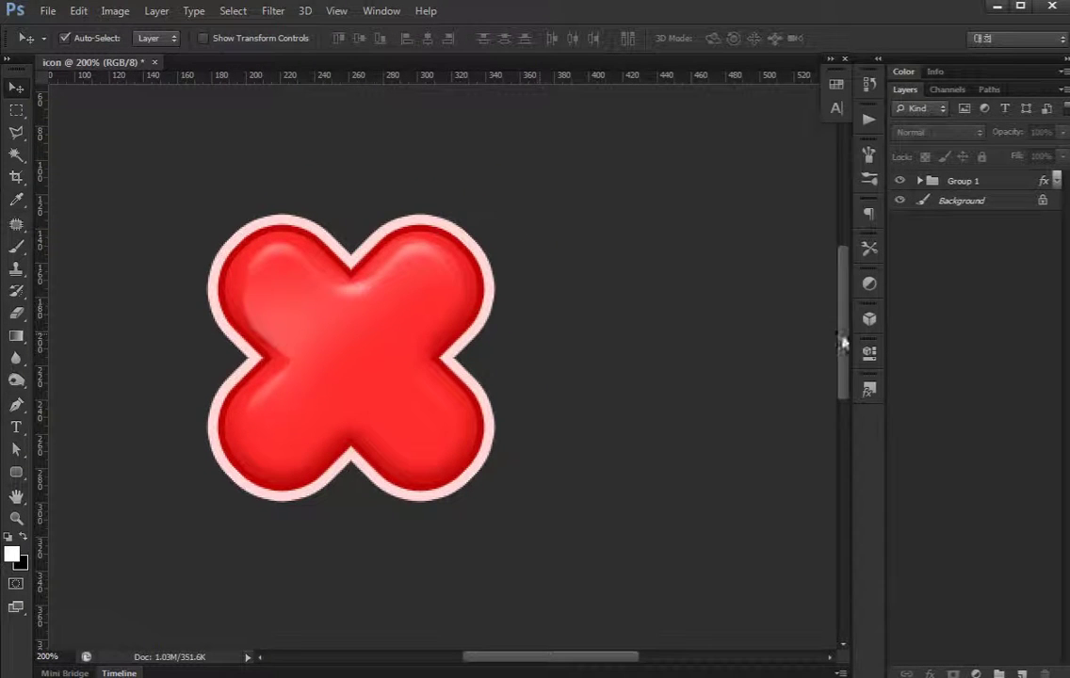
Give Group 1 a Multiply drop shadow at 75% opacity, distance 1, size 18.
double_click(1020, 185)
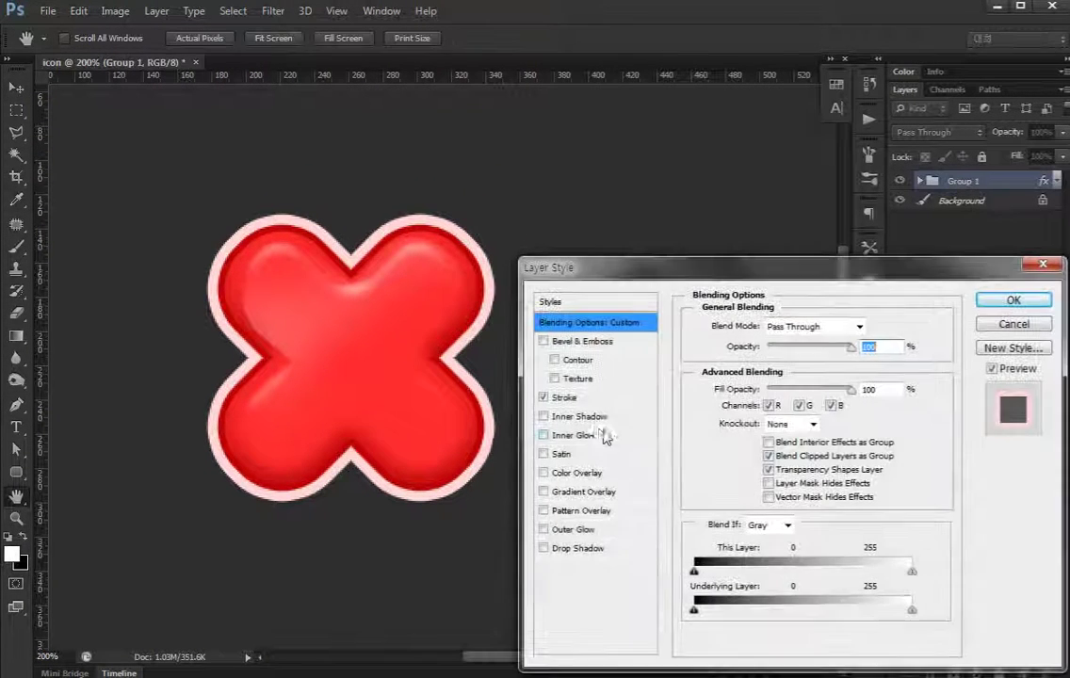
left_click(579, 549)
mouse_move(757, 437)
left_mouse_down()
mouse_move(809, 420)
mouse_move(781, 429)
left_mouse_up()
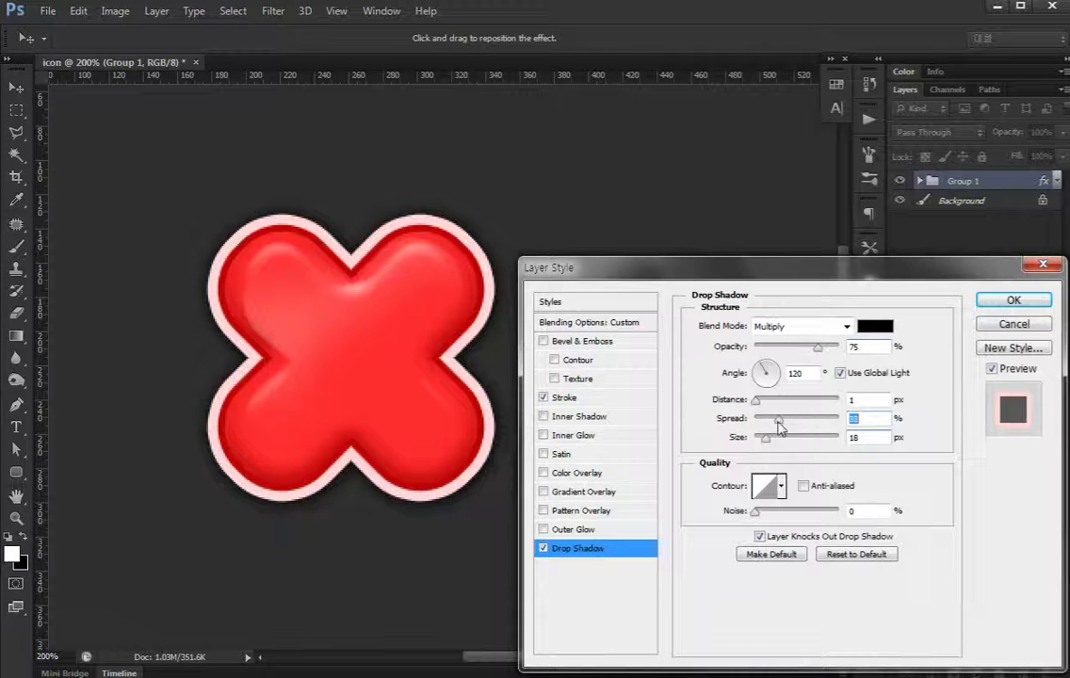
left_click(1012, 302)
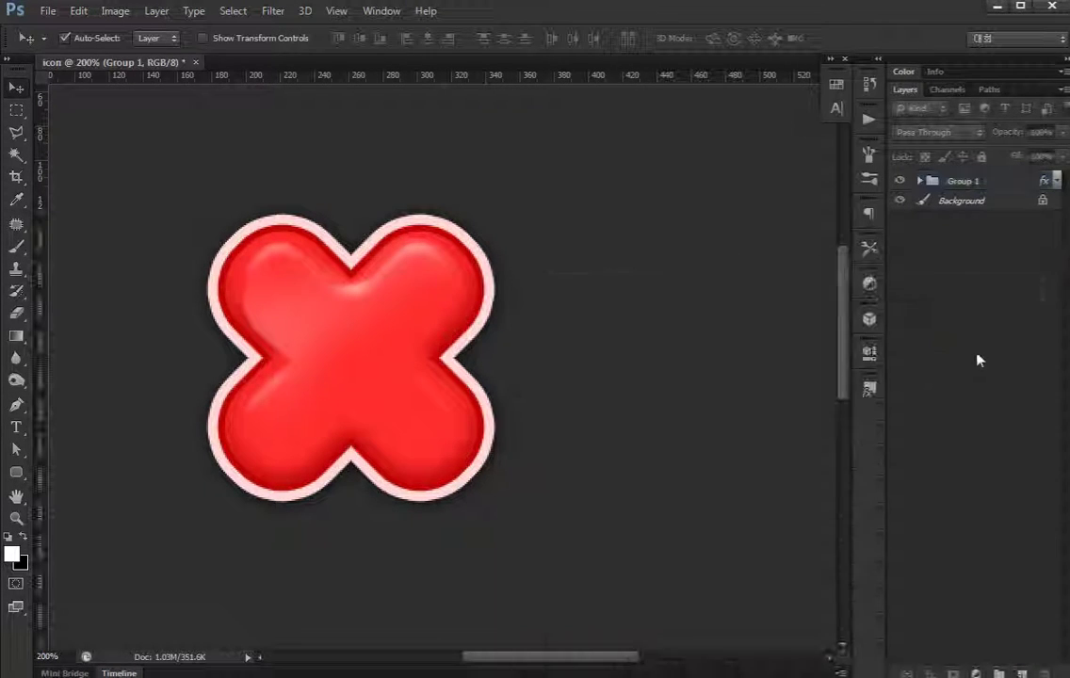
Select Group 1 and move the red X toward the left side of the page.
key("ctrl+minus")
key("ctrl+minus")
key("ctrl+minus")
key("ctrl+plus")
key("ctrl+plus")
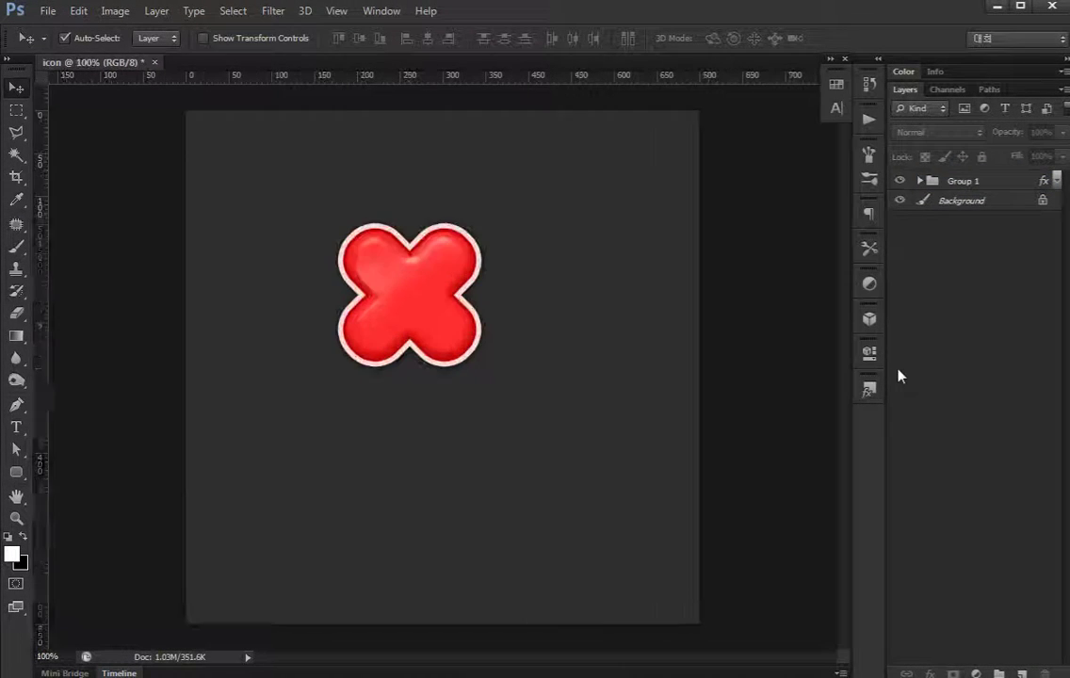
key("ctrl+plus")
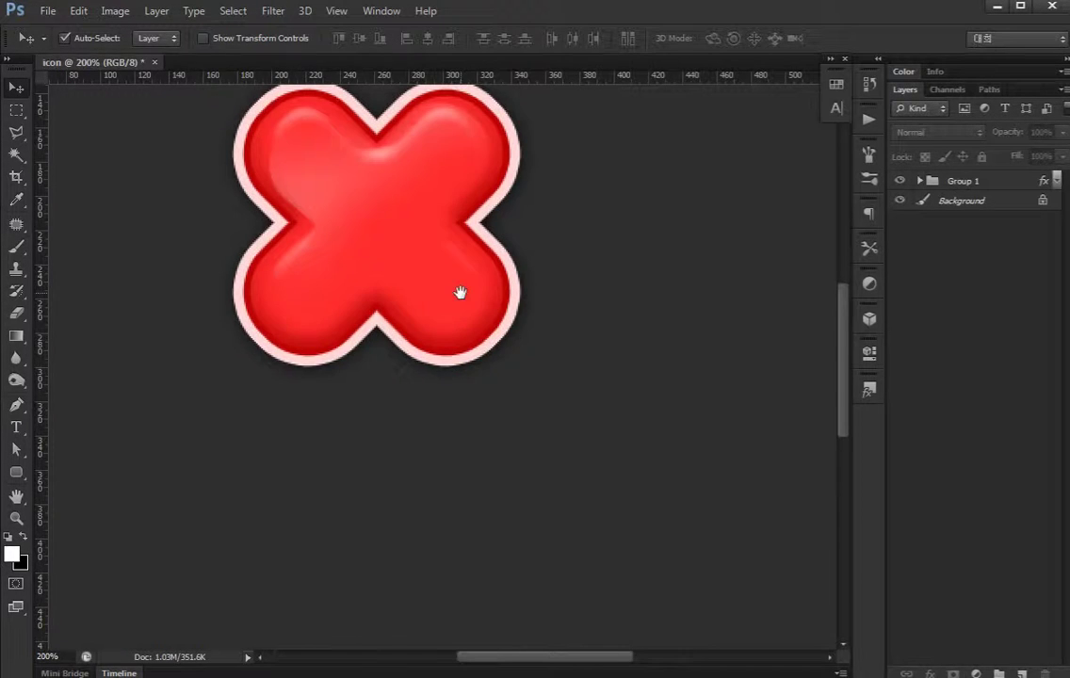
scroll(456, 289, "up", 3)
left_click(980, 181)
left_click_drag(461, 370, 304, 411)
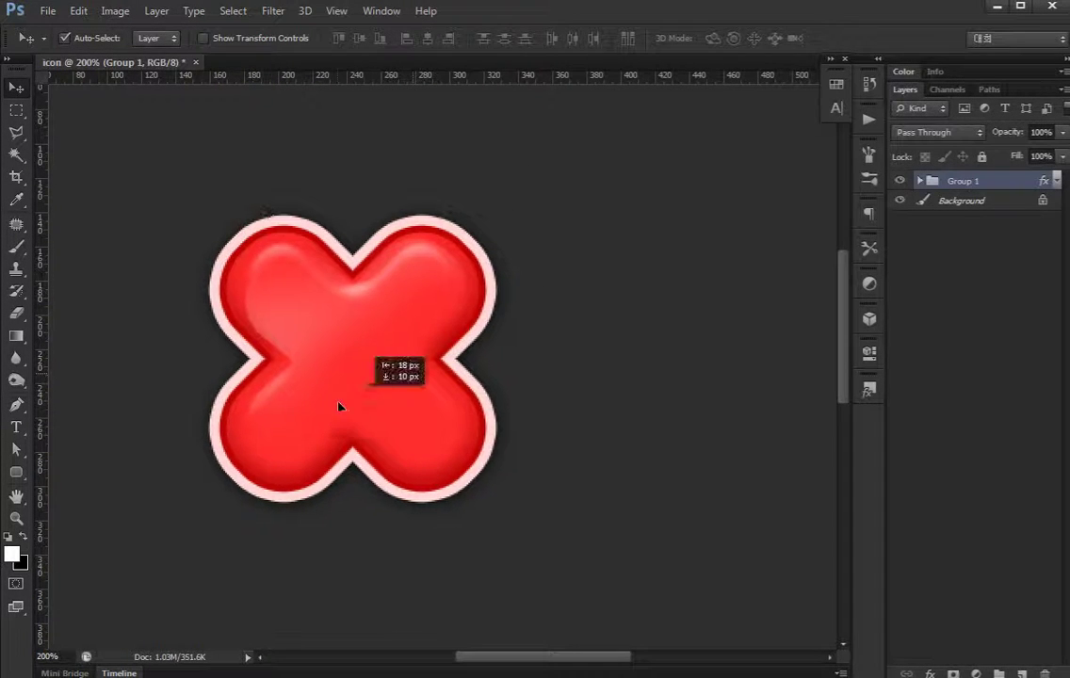
key("ctrl+minus")
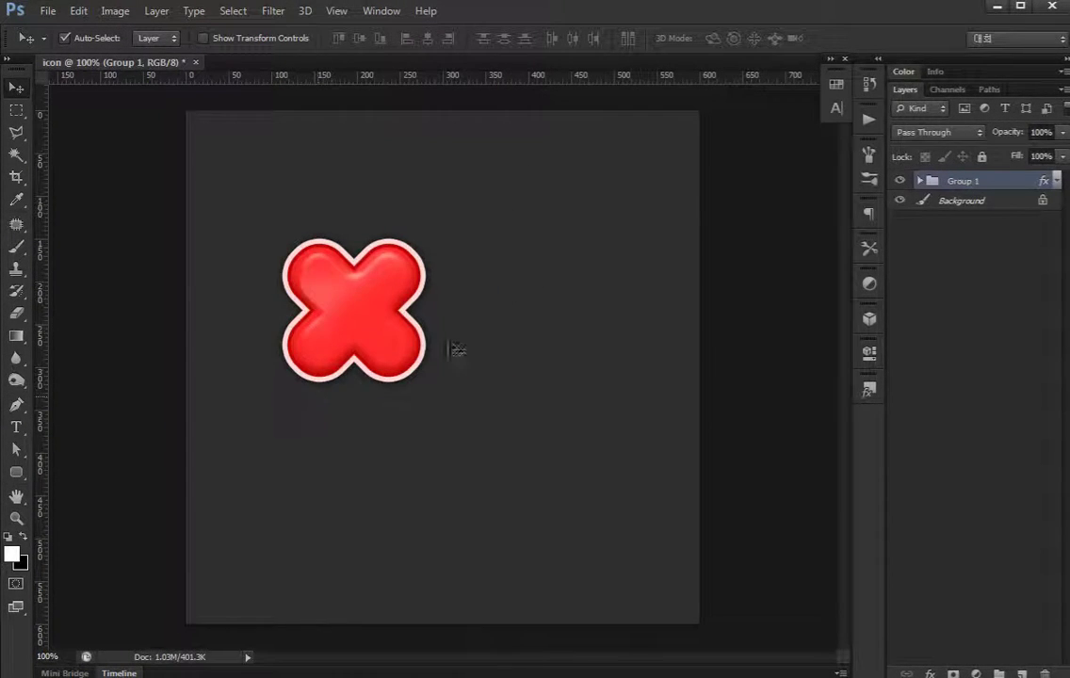
At 200% zoom, draw a rounded rectangle in the empty area right of the X.
key("ctrl+plus")
left_click_drag(545, 316, 460, 399)
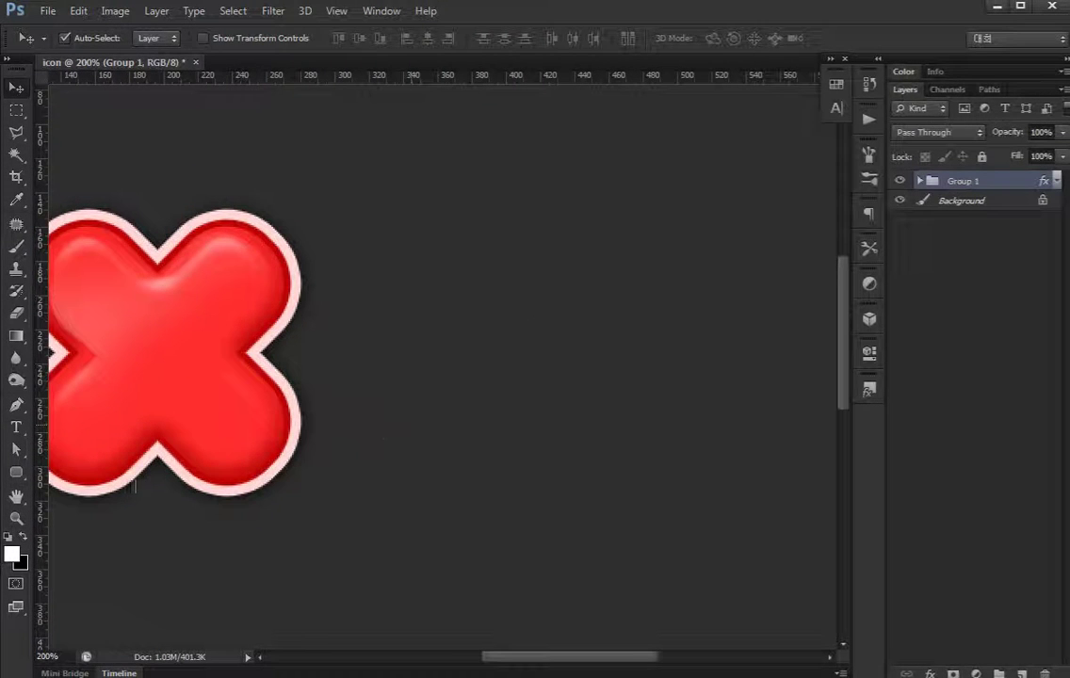
left_click(11, 475)
mouse_move(449, 243)
left_mouse_down()
mouse_move(653, 471)
mouse_move(650, 452)
left_mouse_up()
Replace the rounded rectangle with a white circle, Ellipse 1, beside the X.
key("ctrl+z")
right_click(16, 471)
left_click(89, 516)
left_click_drag(466, 238, 722, 476)
key("v")
mouse_move(685, 391)
left_mouse_down()
mouse_move(607, 390)
mouse_move(629, 377)
left_mouse_up()
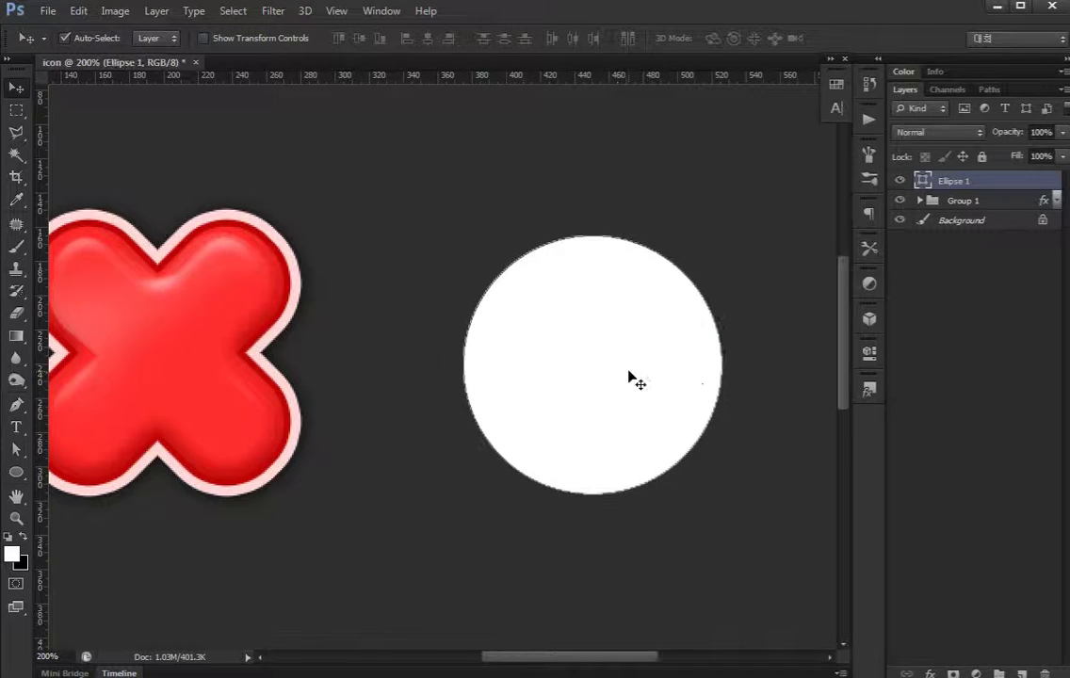
Copy Group 1's bevel and outline effects onto Ellipse 1.
left_click(1057, 200)
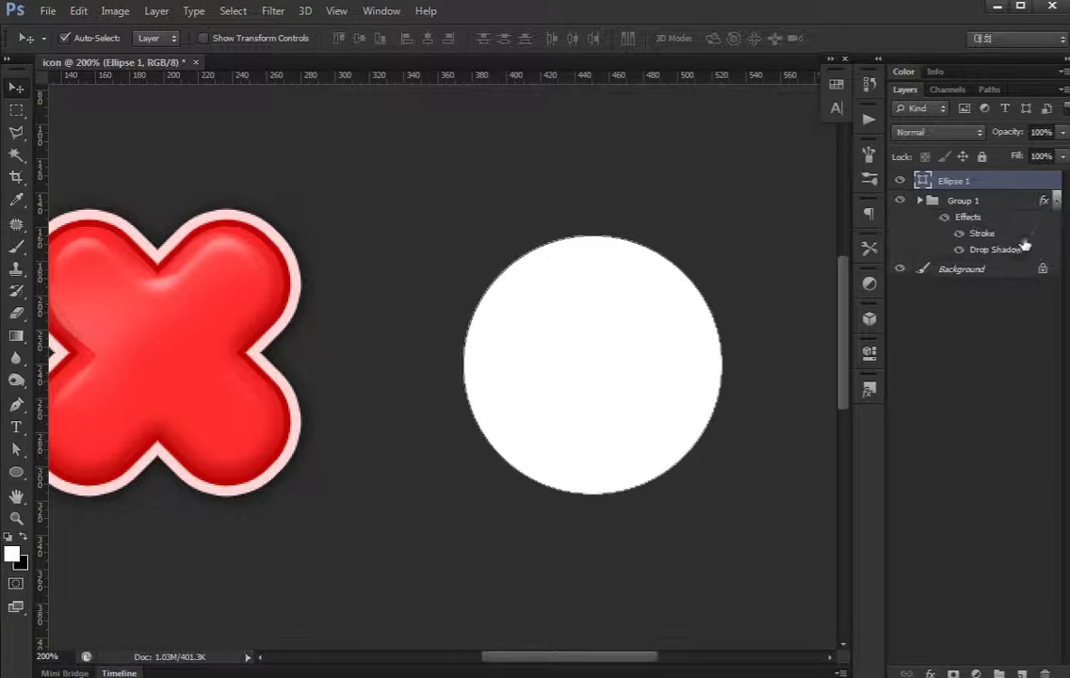
left_click(1049, 201)
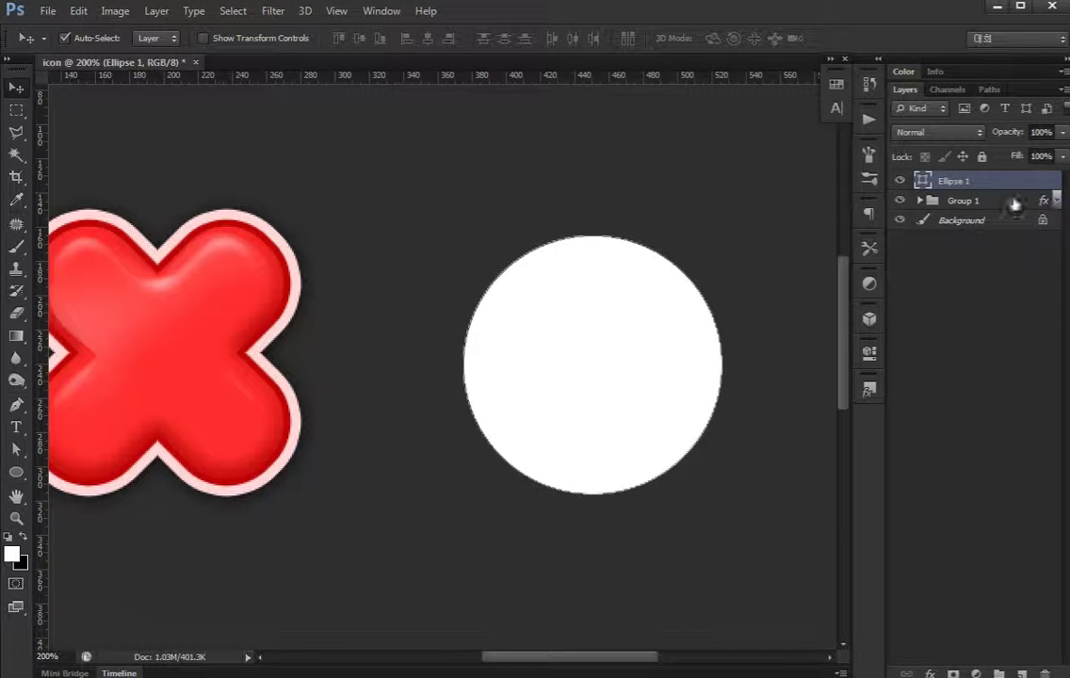
left_click(922, 201)
left_click_drag(1030, 241, 1016, 188)
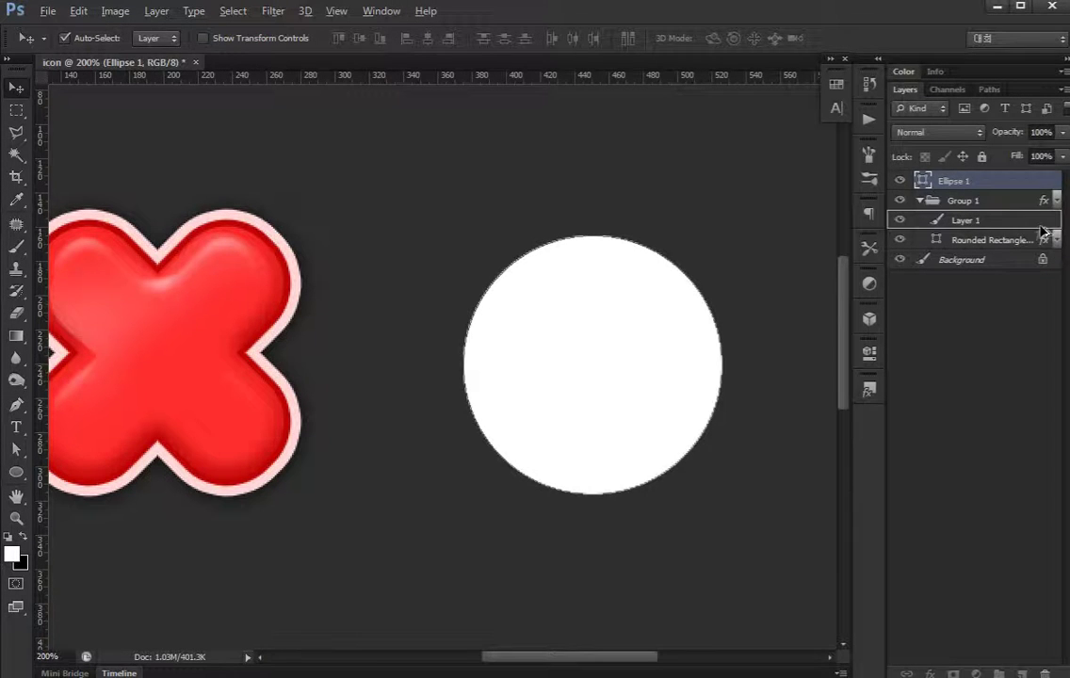
Fill the circle with the X's bright red, #ee2424.
double_click(928, 184)
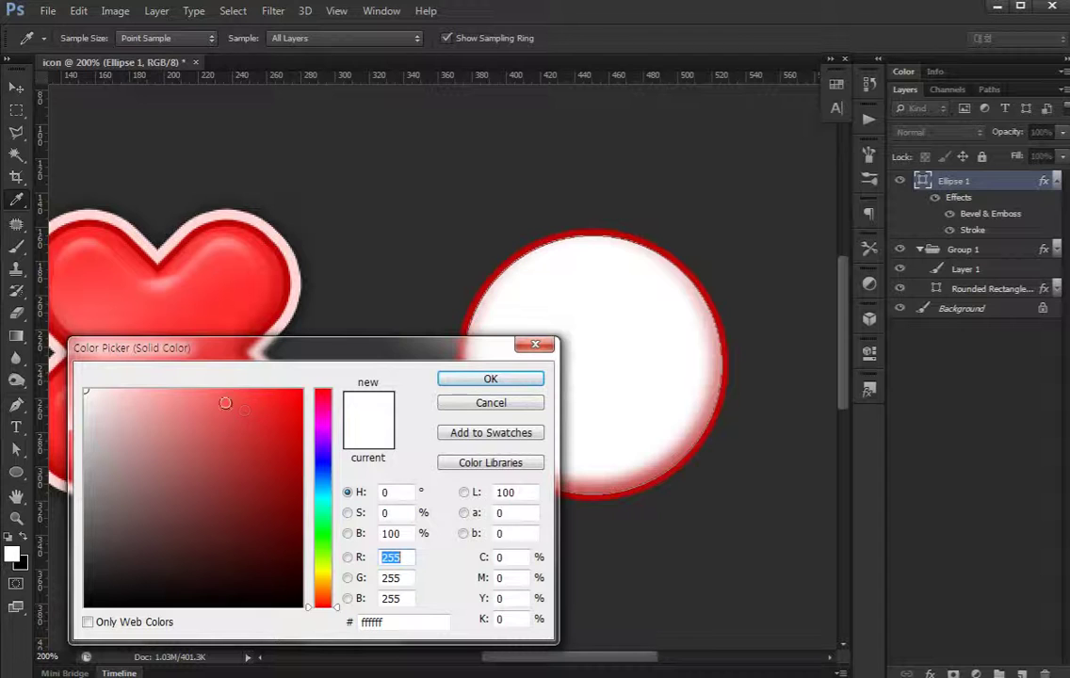
left_click_drag(225, 403, 231, 391)
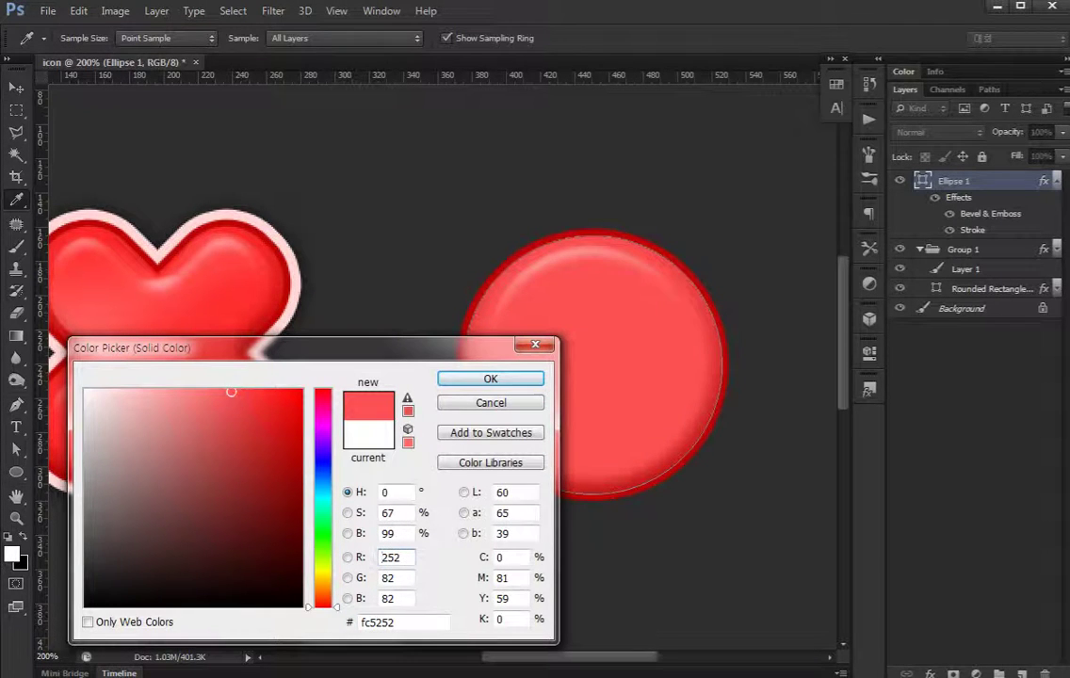
left_click(271, 278)
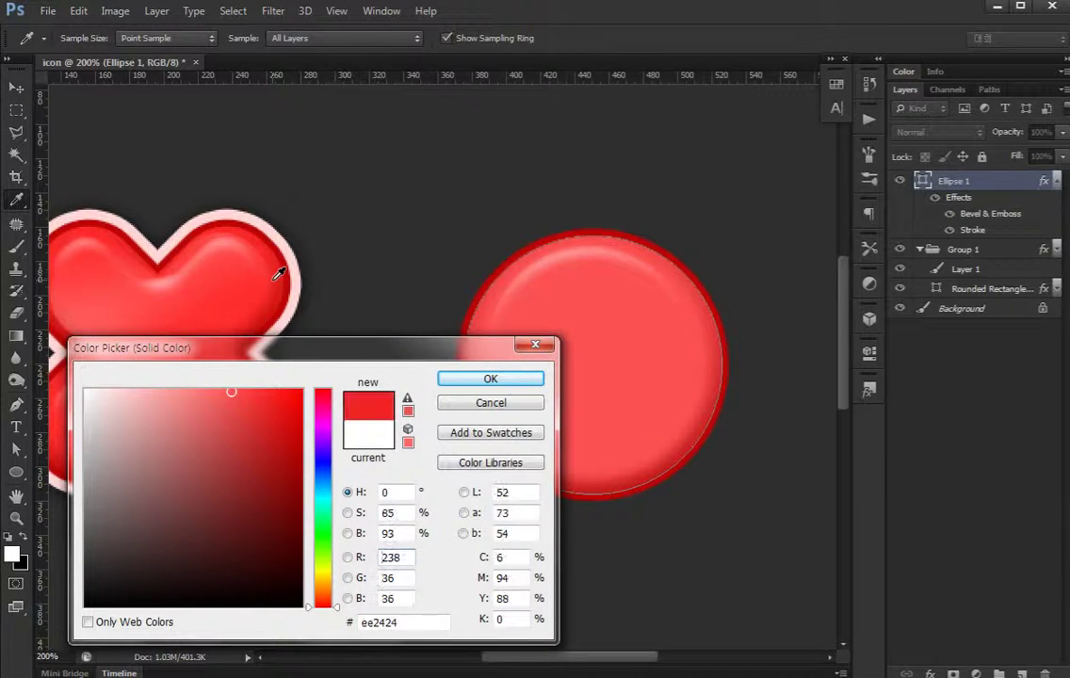
left_click(490, 379)
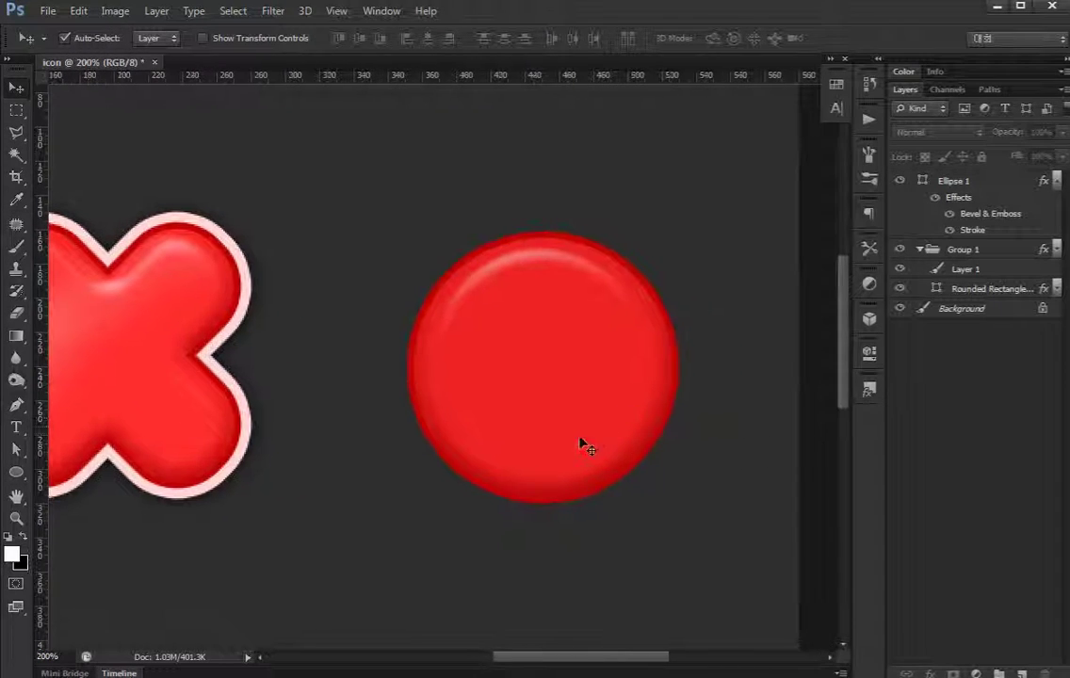
Push the circle's left anchor inward and its right anchor outward.
key("a")
left_click_drag(408, 342, 374, 407)
key("shift+Right")
key("shift+Right")
key("shift+Right")
key("shift+Right")
left_click_drag(633, 342, 714, 387)
key("shift+Right")
key("shift+Right")
key("shift+Right")
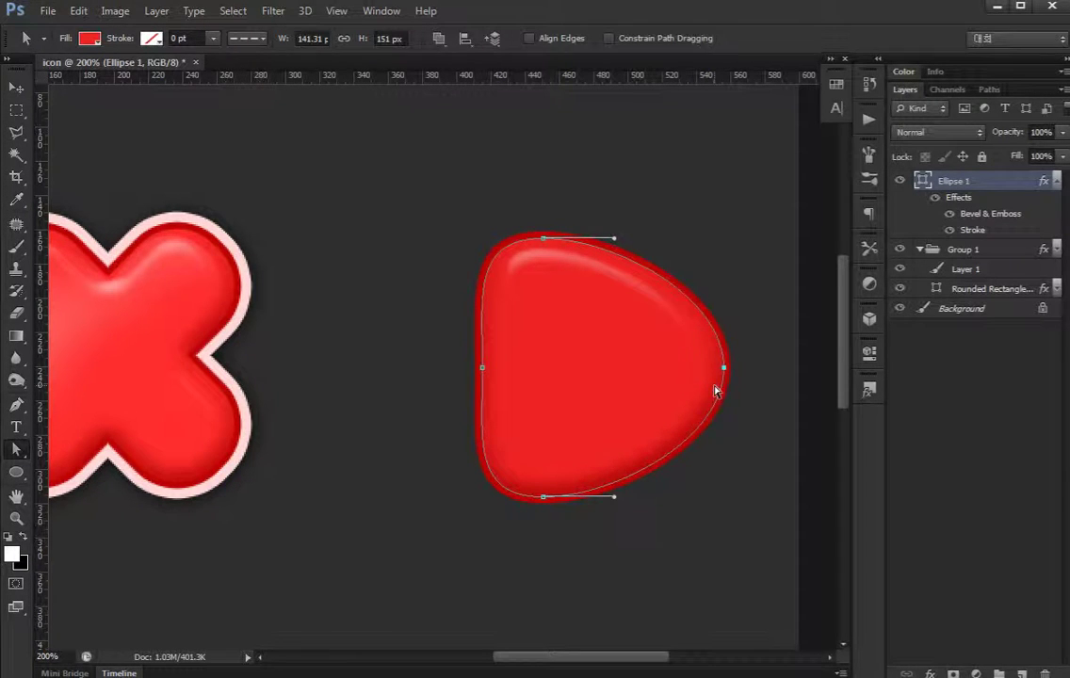
key("shift+Right")
Raise the top anchor and lower the bottom anchor to lengthen the shape.
left_click(552, 239)
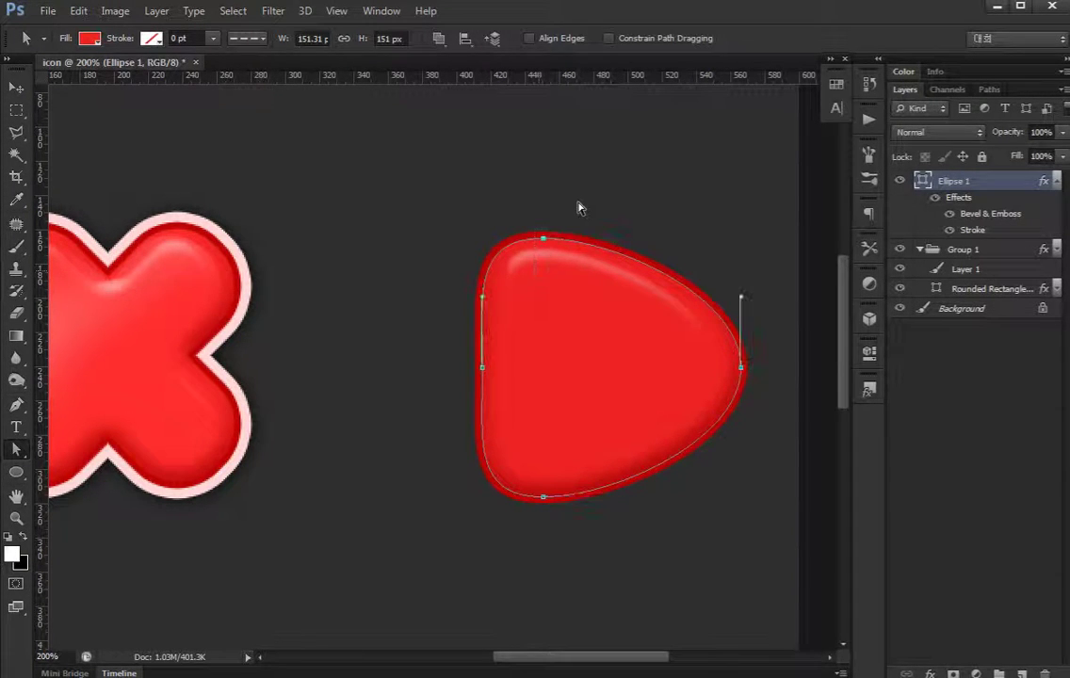
key("shift+Up")
key("shift+Up")
key("shift+Up")
key("shift+Up")
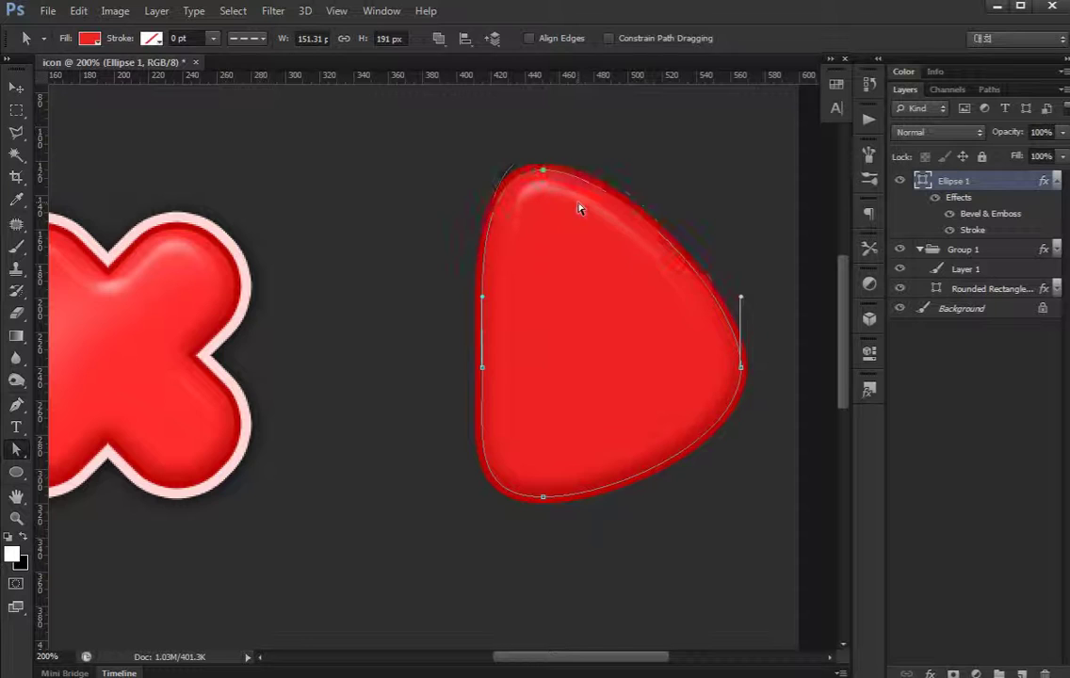
left_click(543, 497)
key("shift+Down")
key("shift+Down")
key("shift+Down")
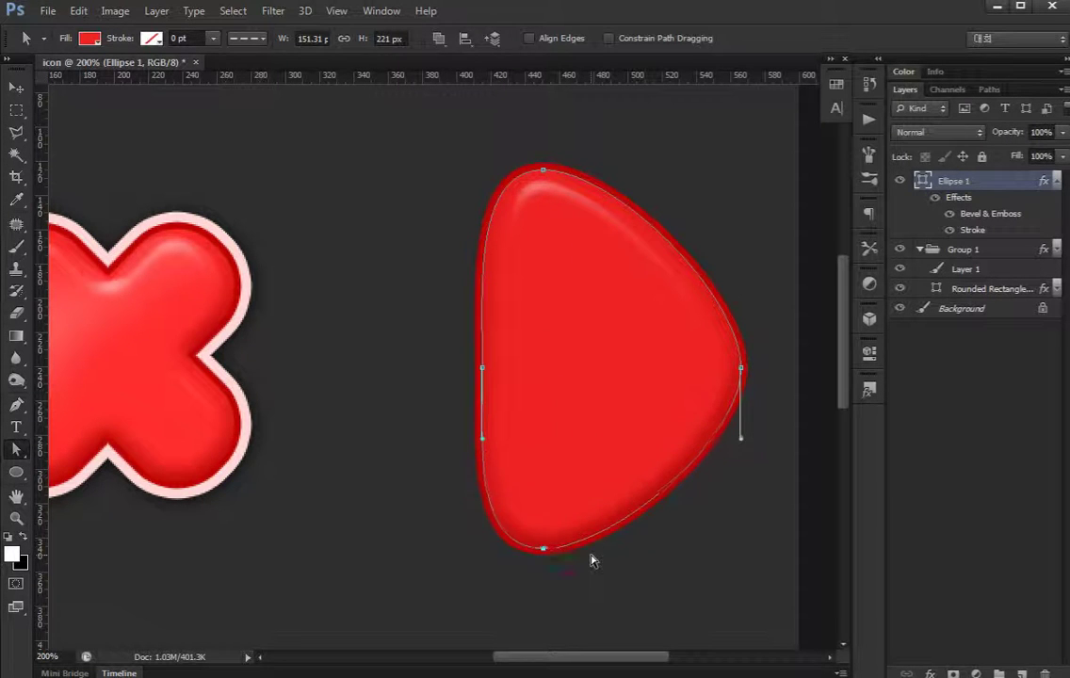
key("shift+Down")
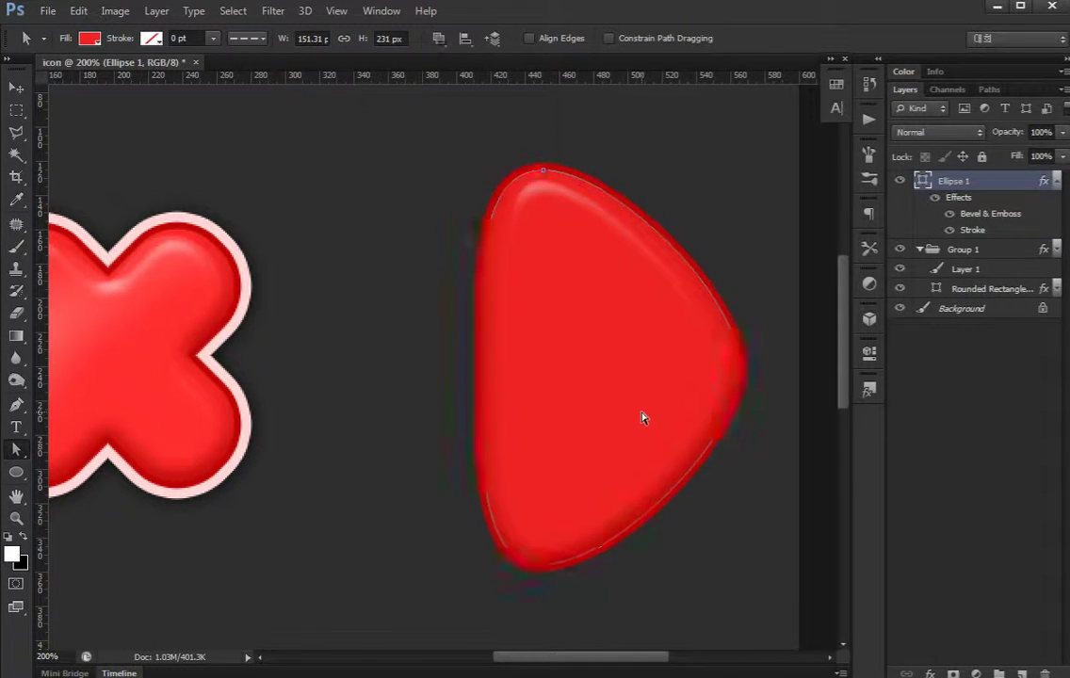
Extend the right tip further out and shift the triangle left toward the X.
key("ctrl+t")
key("Return")
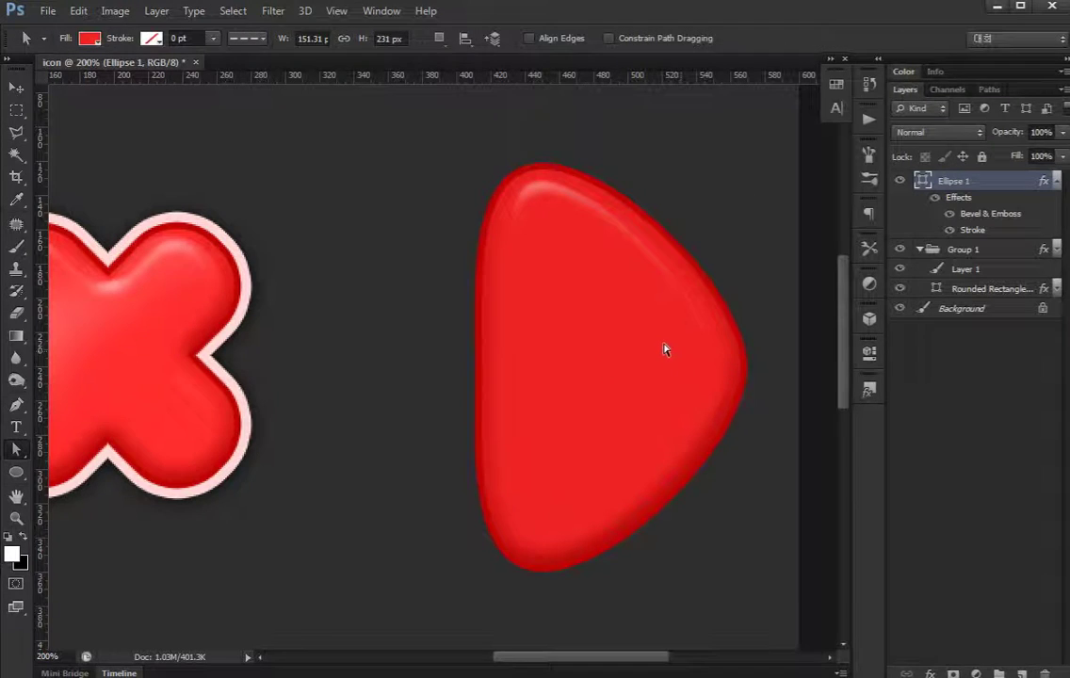
key("shift+Right")
key("shift+Right")
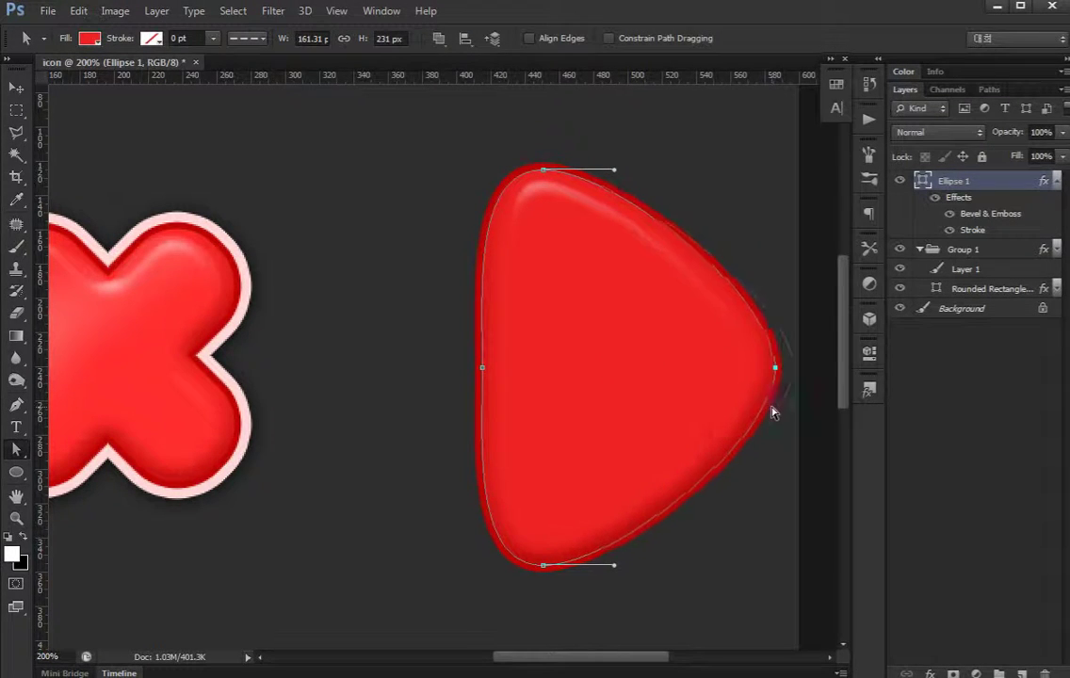
key("shift+Right")
key("shift+Right")
key("Return")
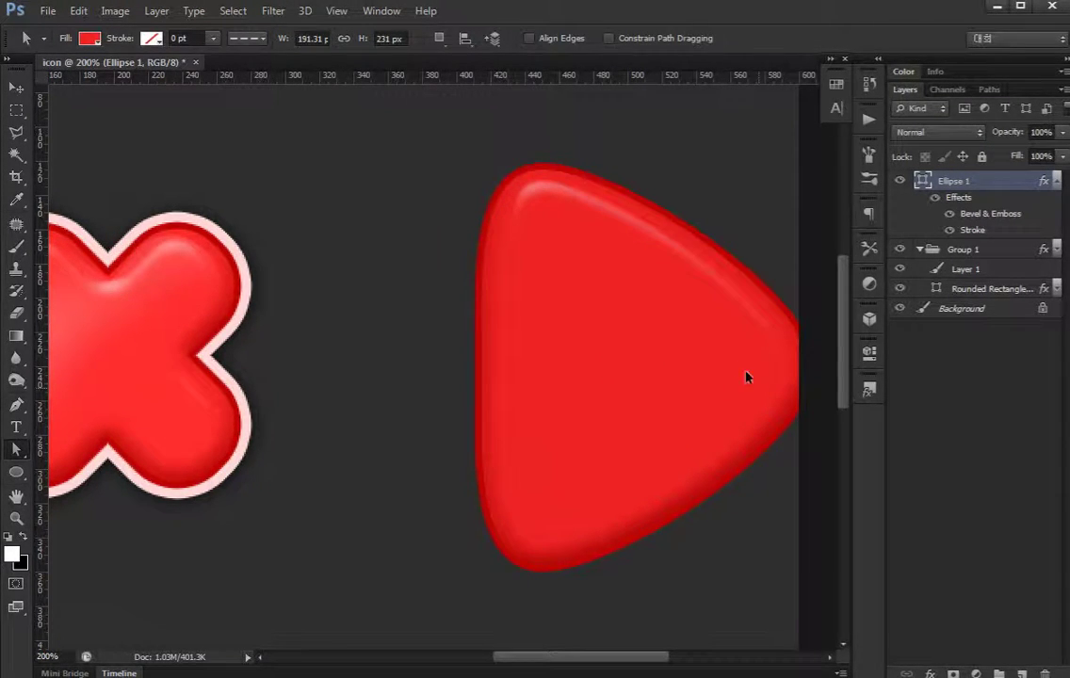
key("ctrl+t")
left_click_drag(697, 250, 564, 219)
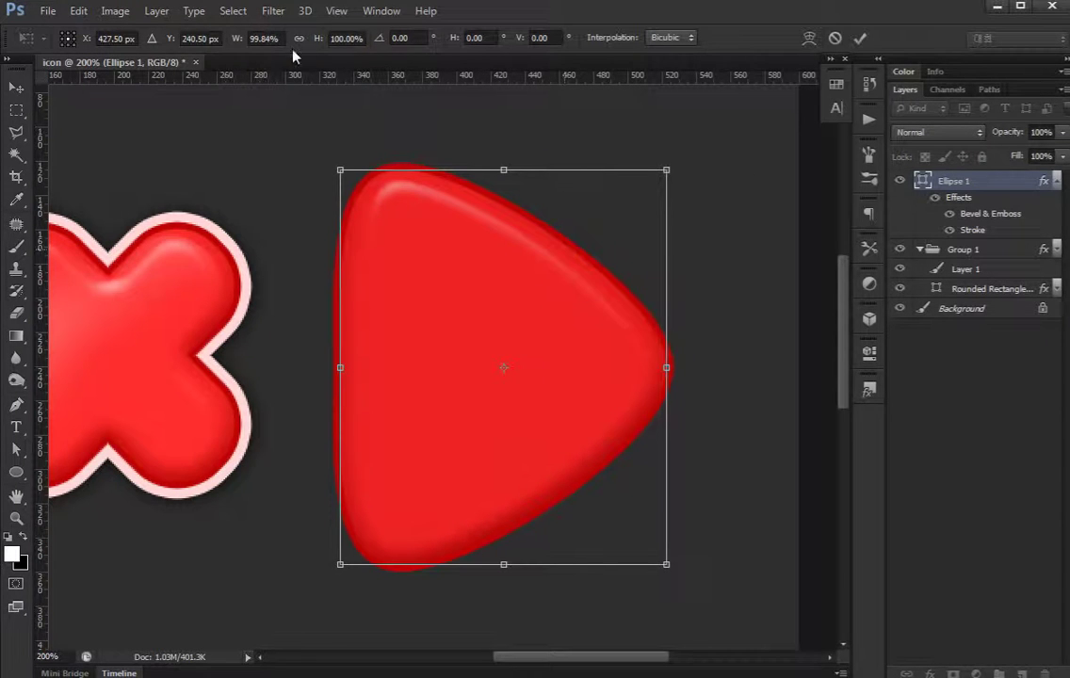
Scale the triangle down to about 60% and commit the resize.
left_click(268, 38)
key("shift+Down")
key("shift+Down")
key("shift+Down")
key("shift+Down")
key("shift+Up")
key("shift+Down")
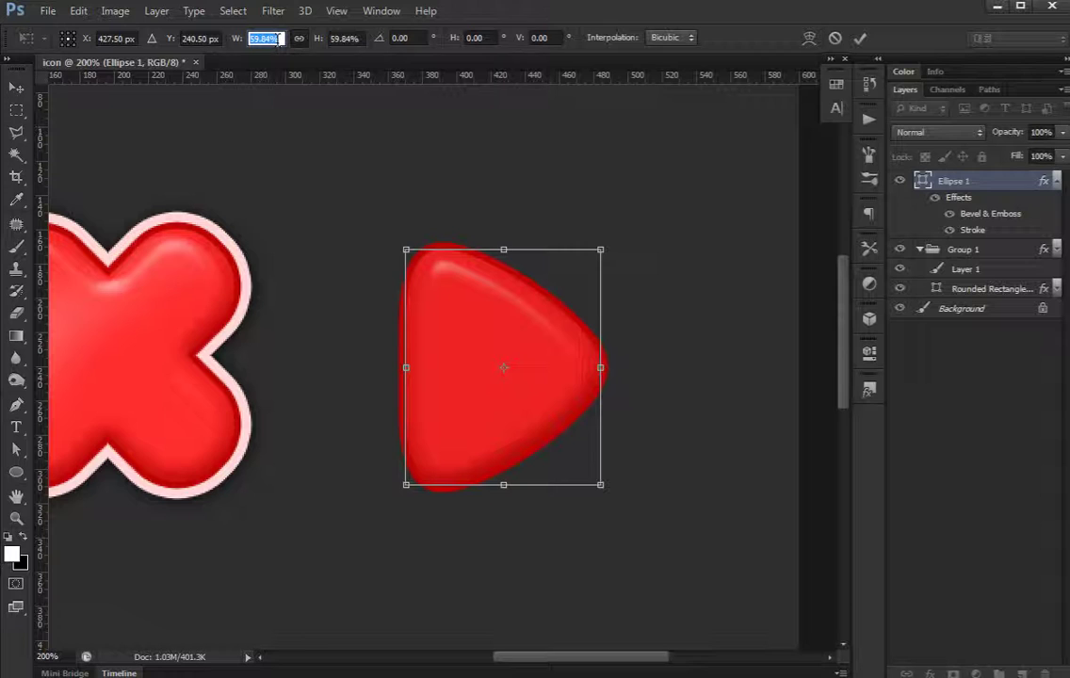
key("Return")
Nudge the triangle further left, closer to the X.
key("v")
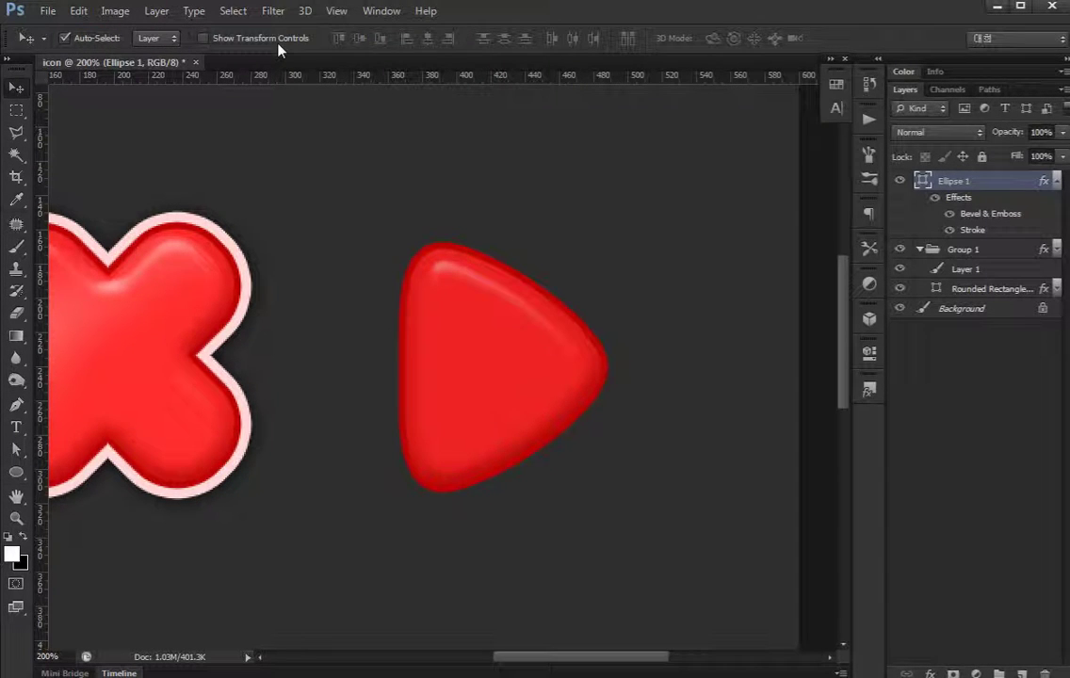
key("shift+Left")
key("shift+Left")
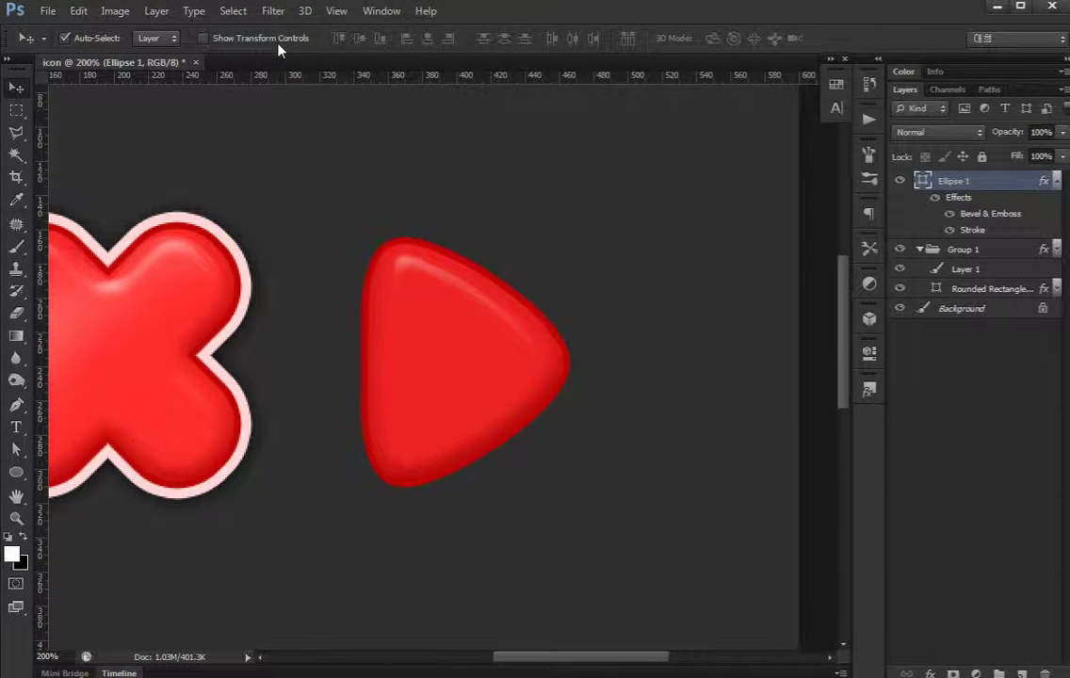
left_click(985, 397)
left_click_drag(574, 218, 609, 218)
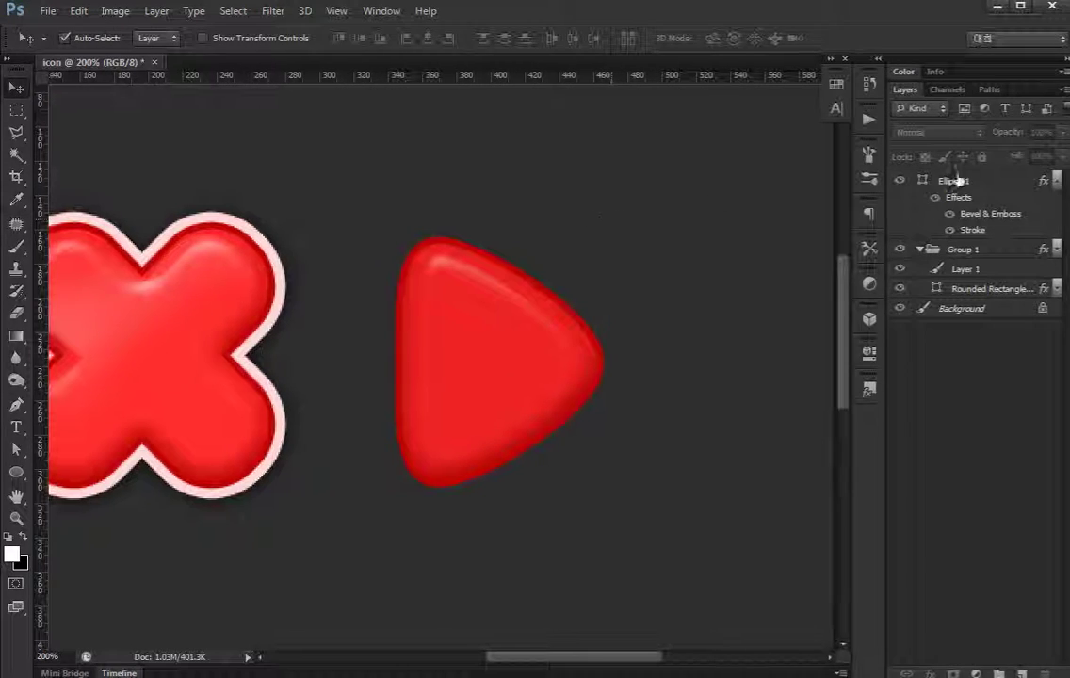
Open the triangle layer's Bevel & Emboss style settings.
left_click(1055, 180)
left_click(979, 181)
double_click(985, 180)
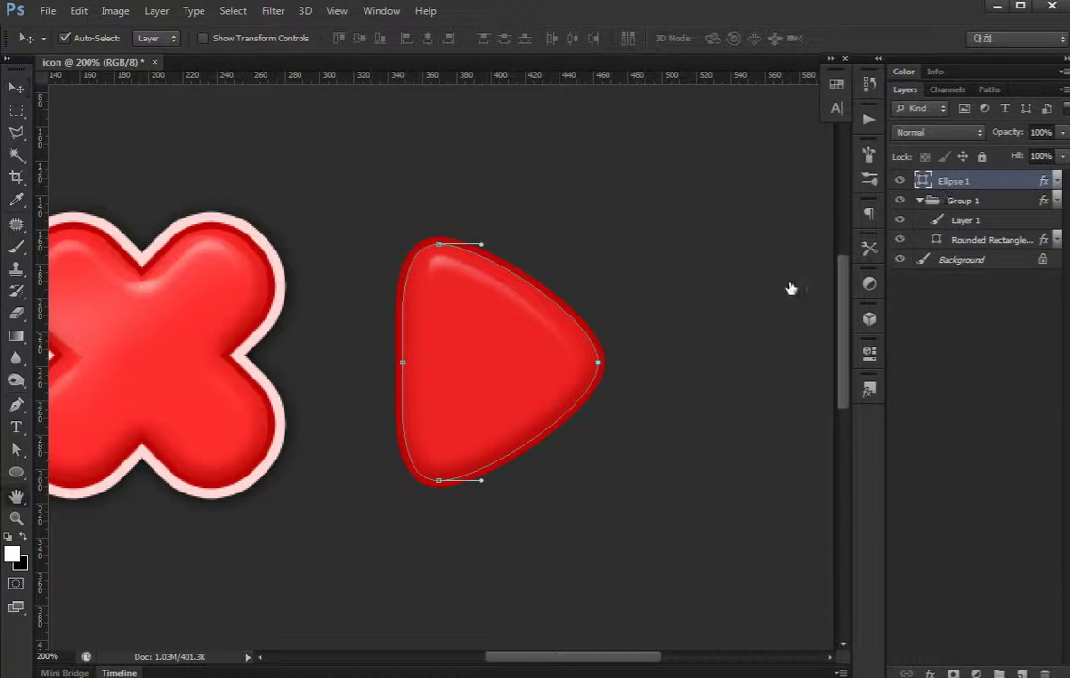
left_click(582, 341)
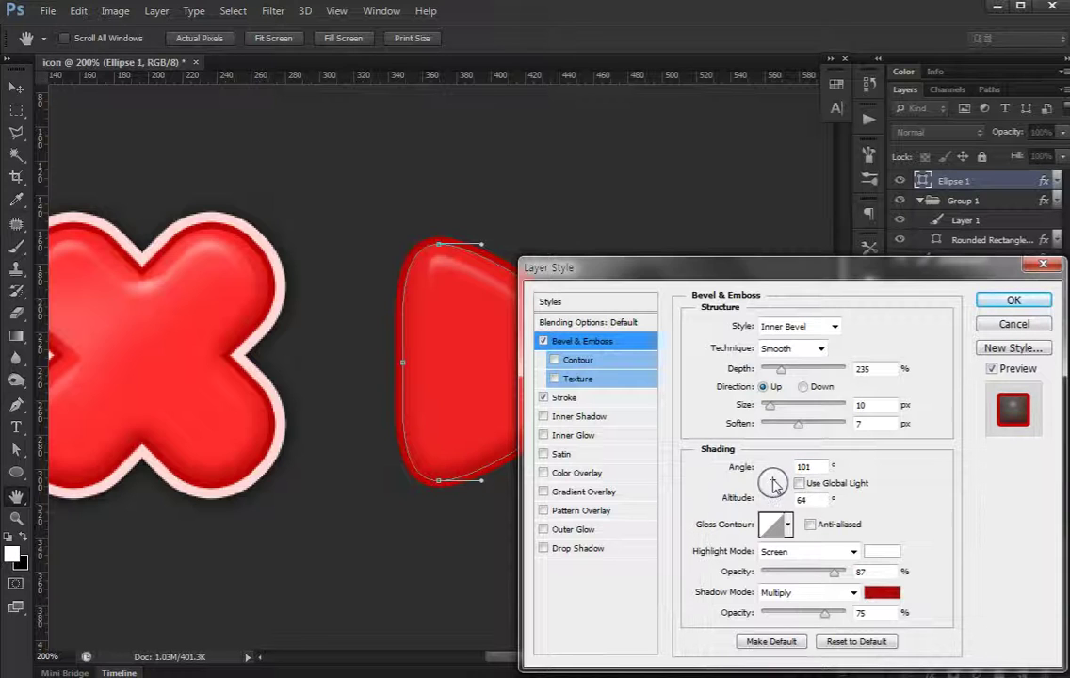
Set bevel highlight opacity to 96% and light altitude to 53°, then apply it.
left_click(837, 574)
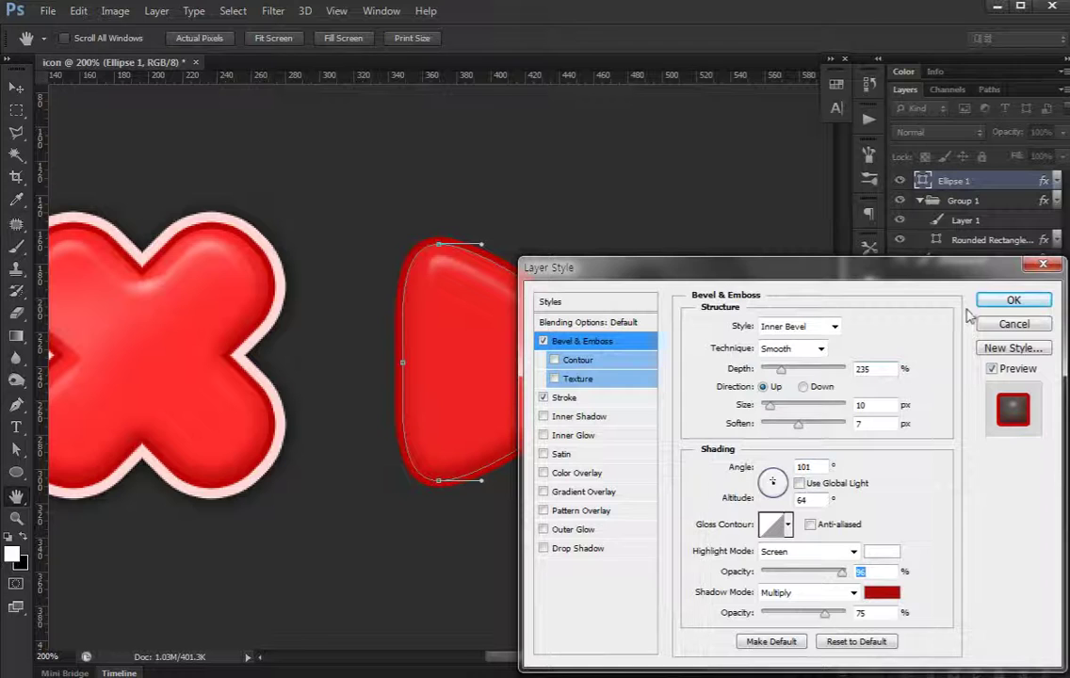
left_click(772, 482)
left_click(772, 482)
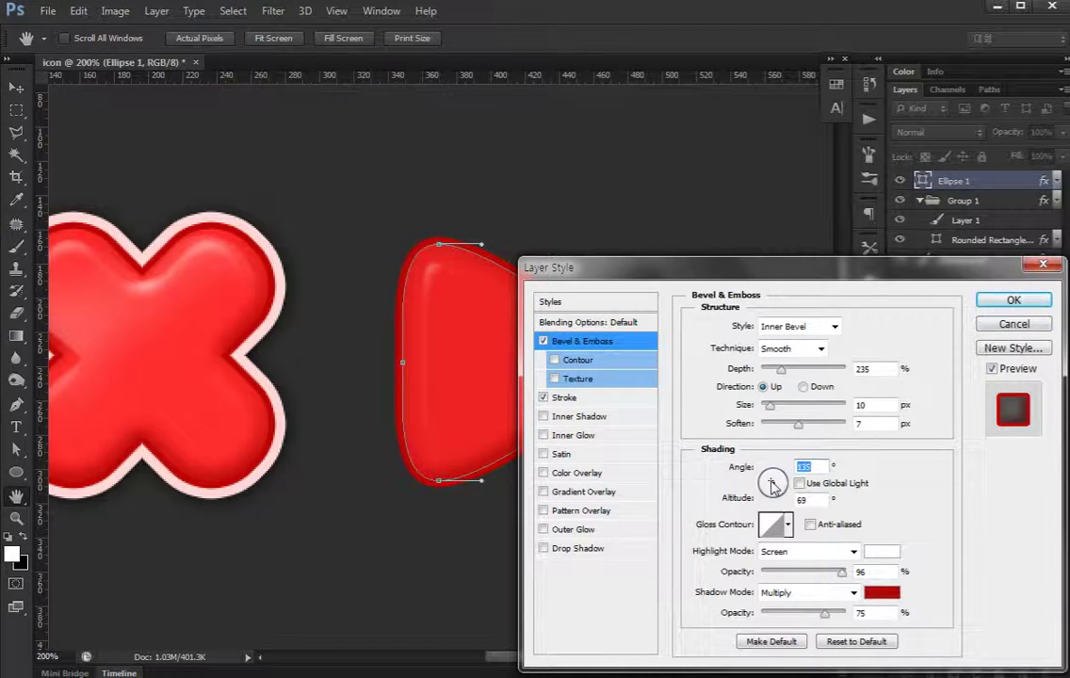
left_click_drag(772, 483, 775, 485)
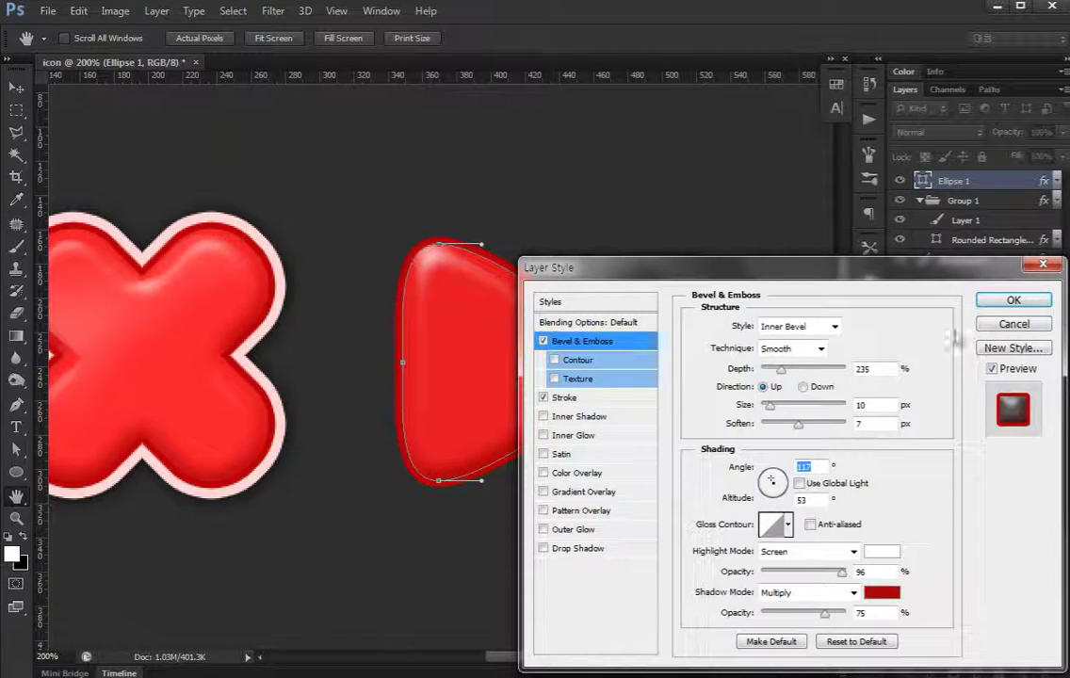
left_click(1014, 300)
scroll(549, 429, "right", 2)
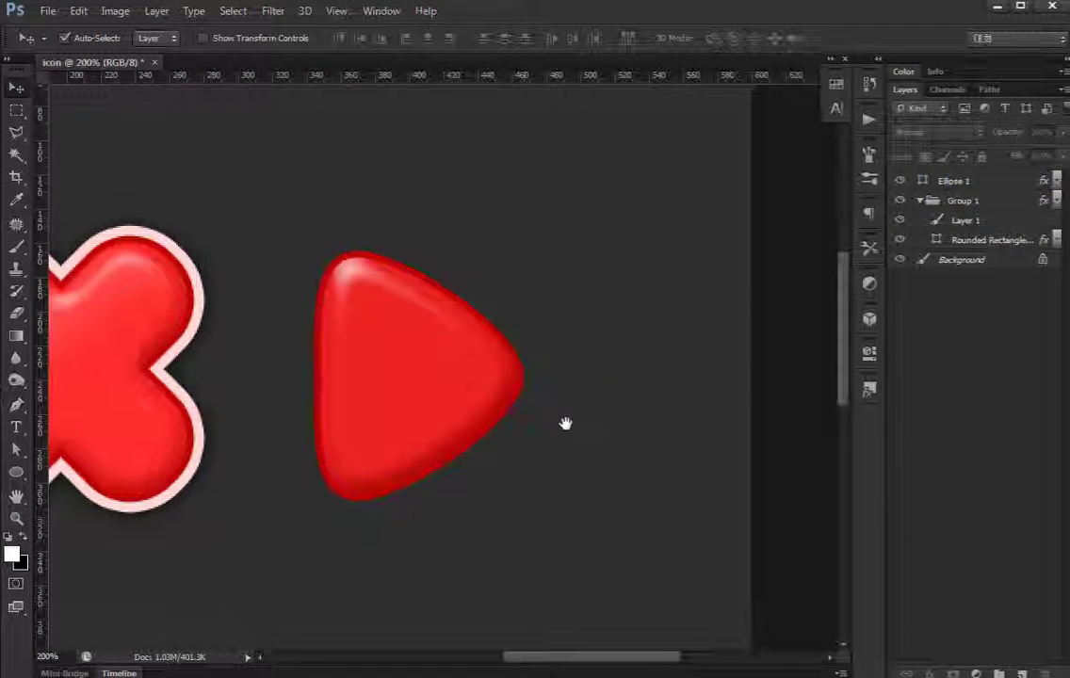
Select the triangle's Ellipse 1 layer and group it into a new Group 2.
scroll(614, 411, "left", 4)
left_click(523, 384)
scroll(524, 384, "right", 2)
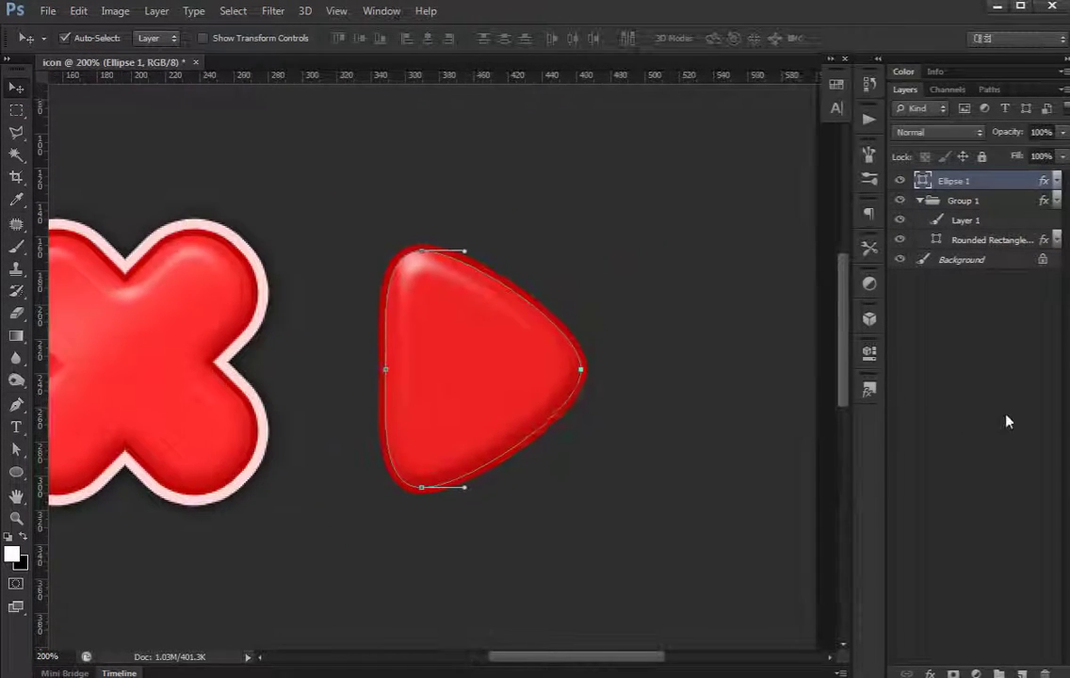
left_click(942, 424)
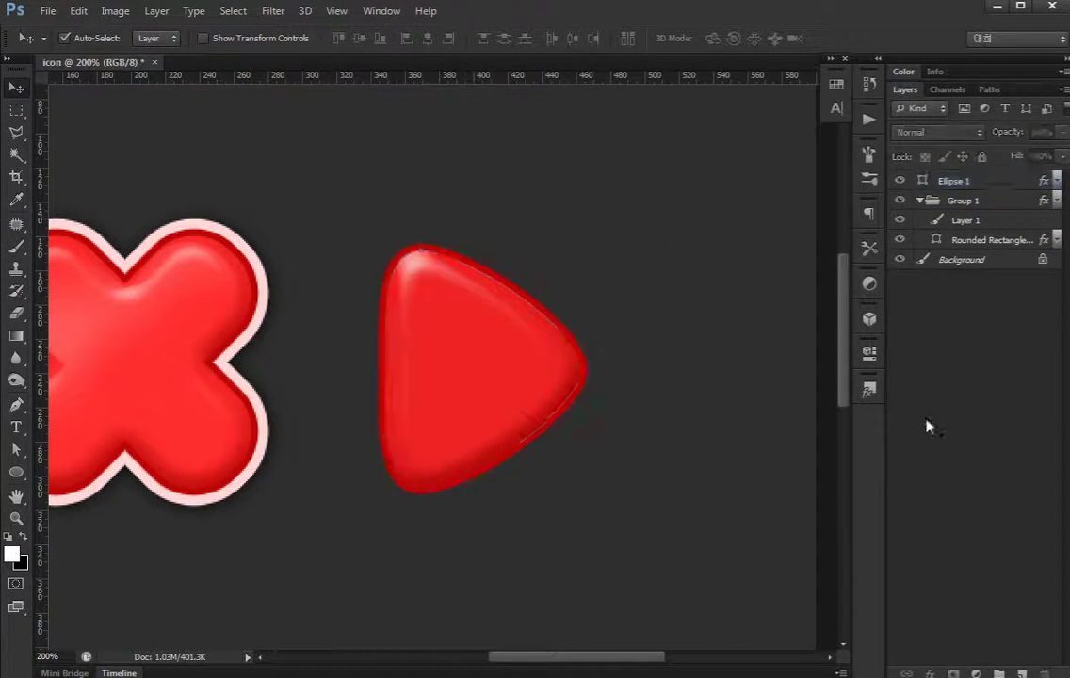
left_click(996, 182)
left_click(986, 221)
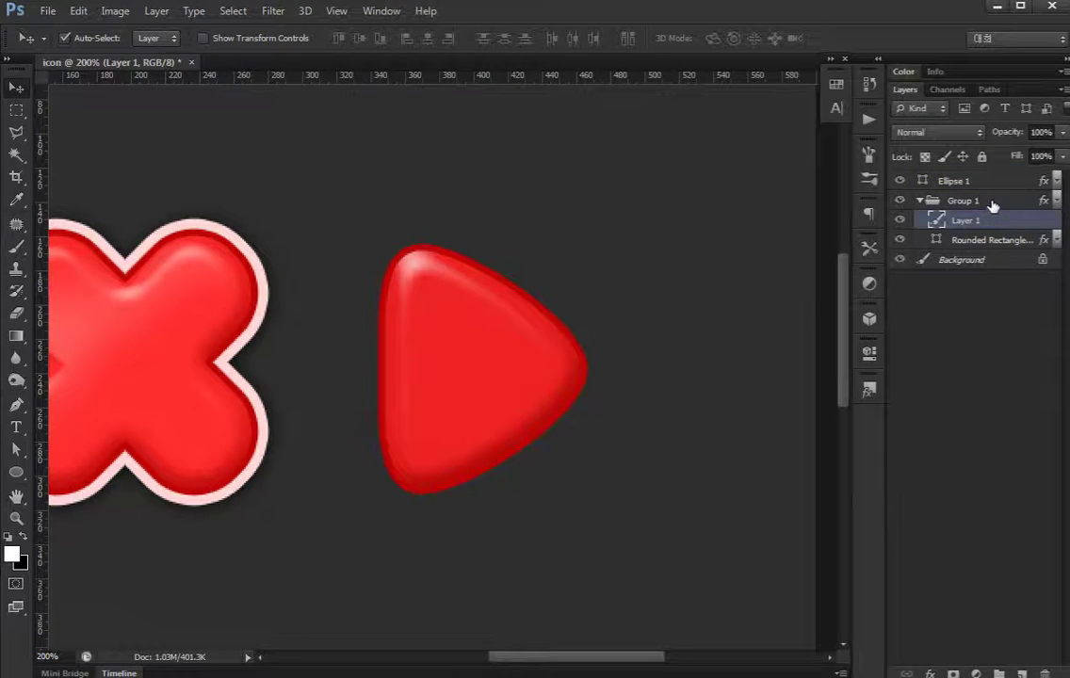
left_click(976, 183)
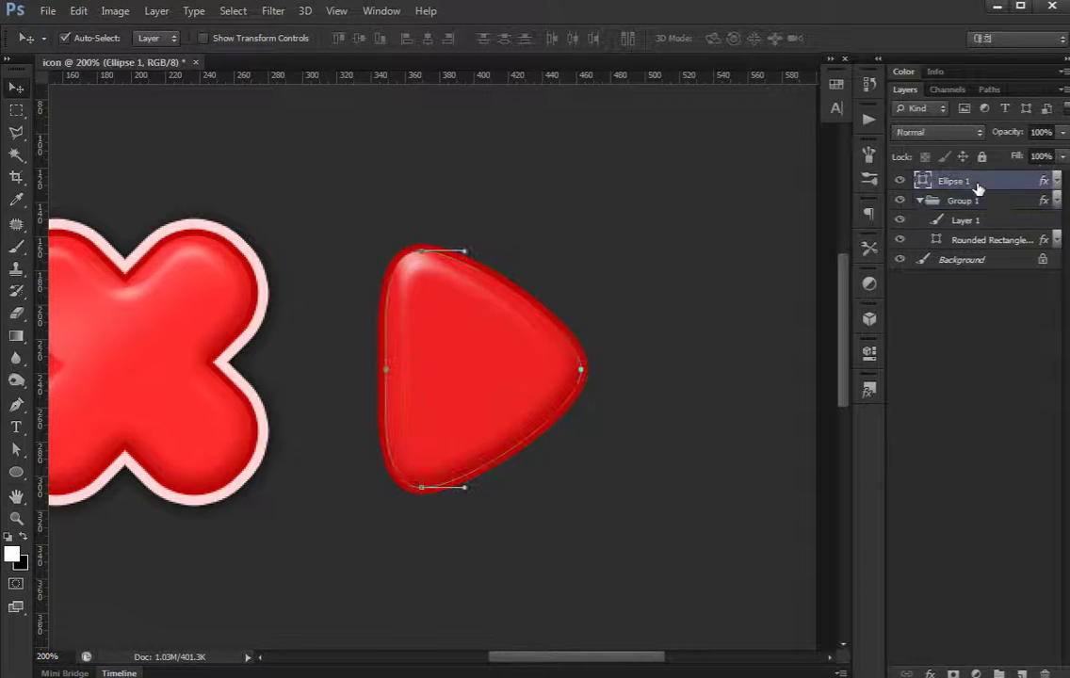
key("ctrl+g")
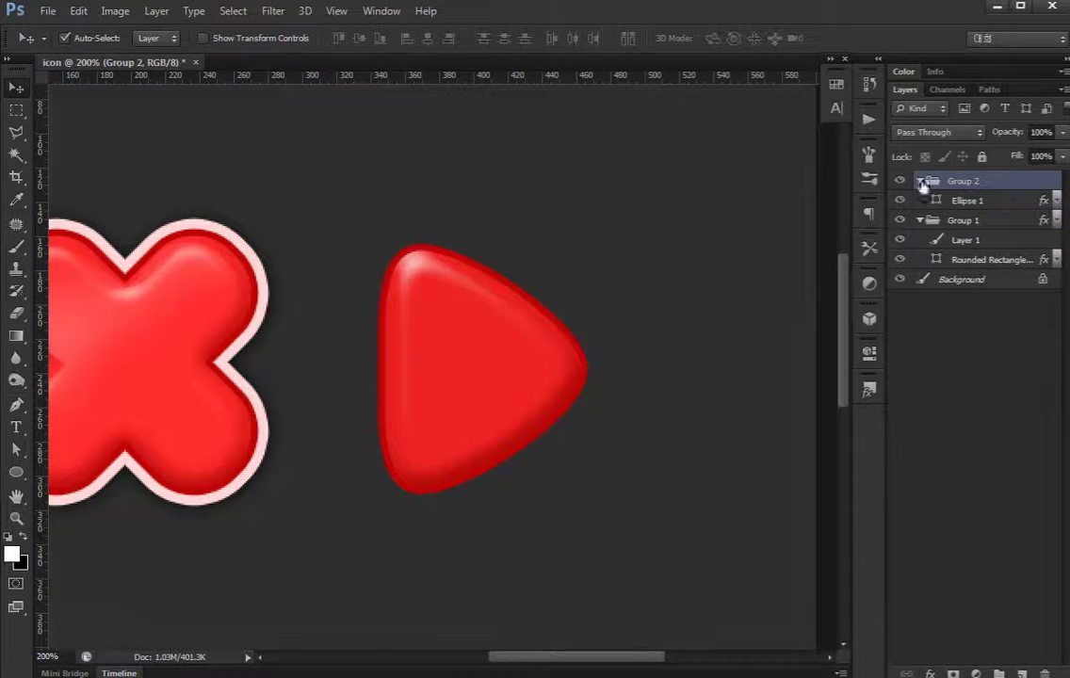
Copy the X's pale pink Stroke and Drop Shadow onto Group 2 and collapse both groups.
left_click(922, 181)
left_click_drag(1044, 201, 1044, 180)
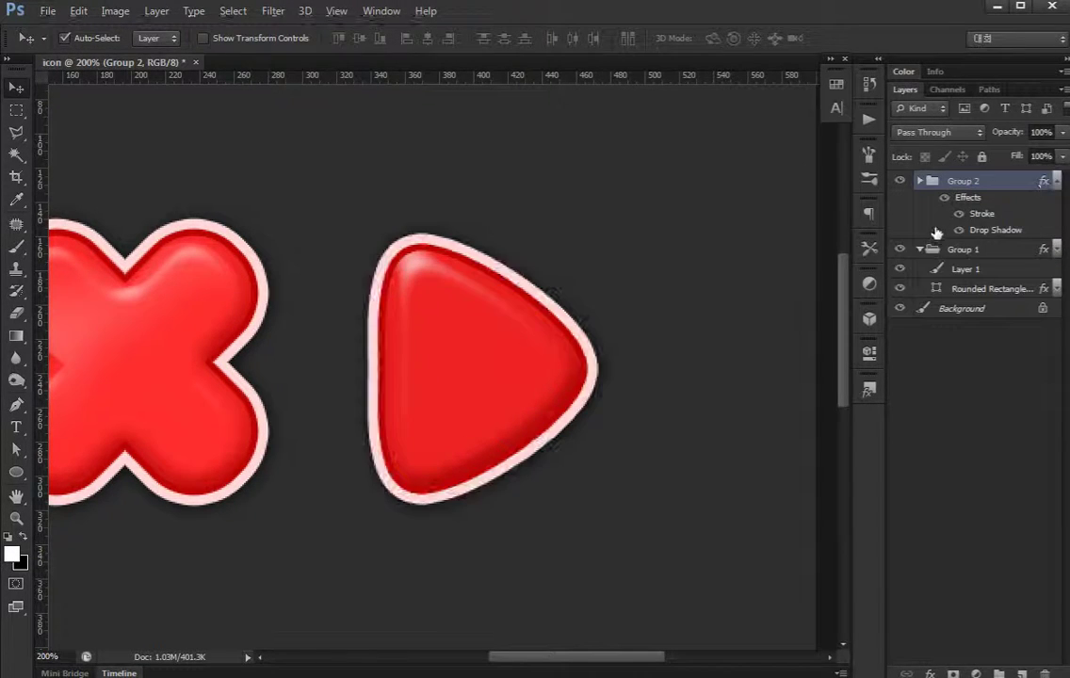
left_click(1057, 182)
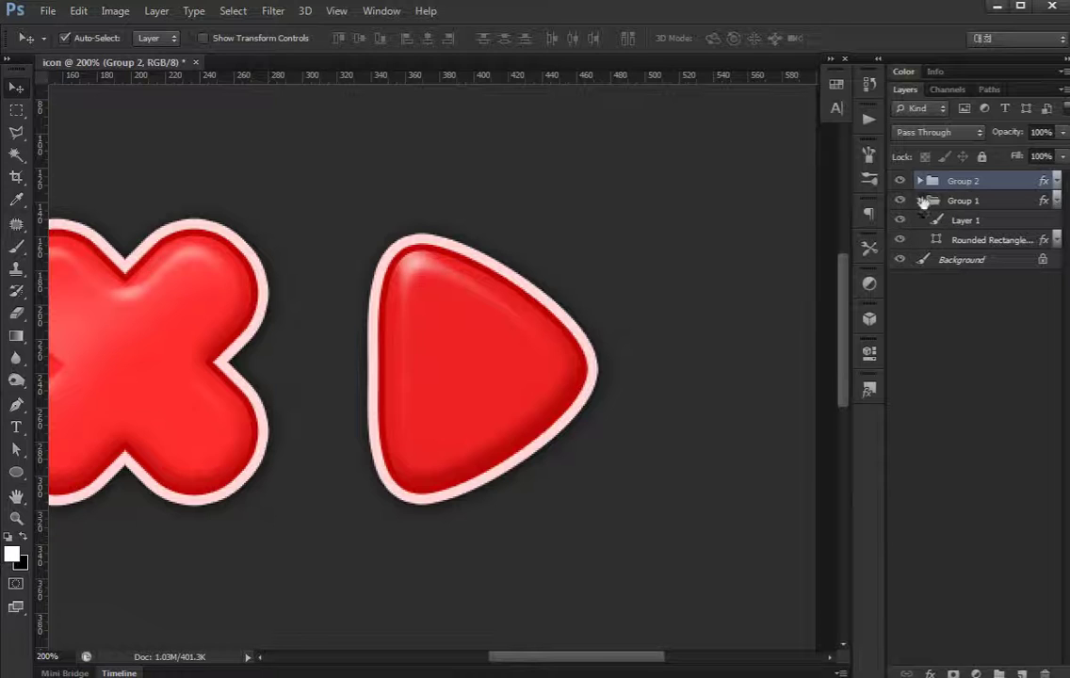
left_click(922, 201)
scroll(686, 362, "left", 3)
scroll(671, 423, "left", 3)
left_click_drag(671, 423, 549, 412)
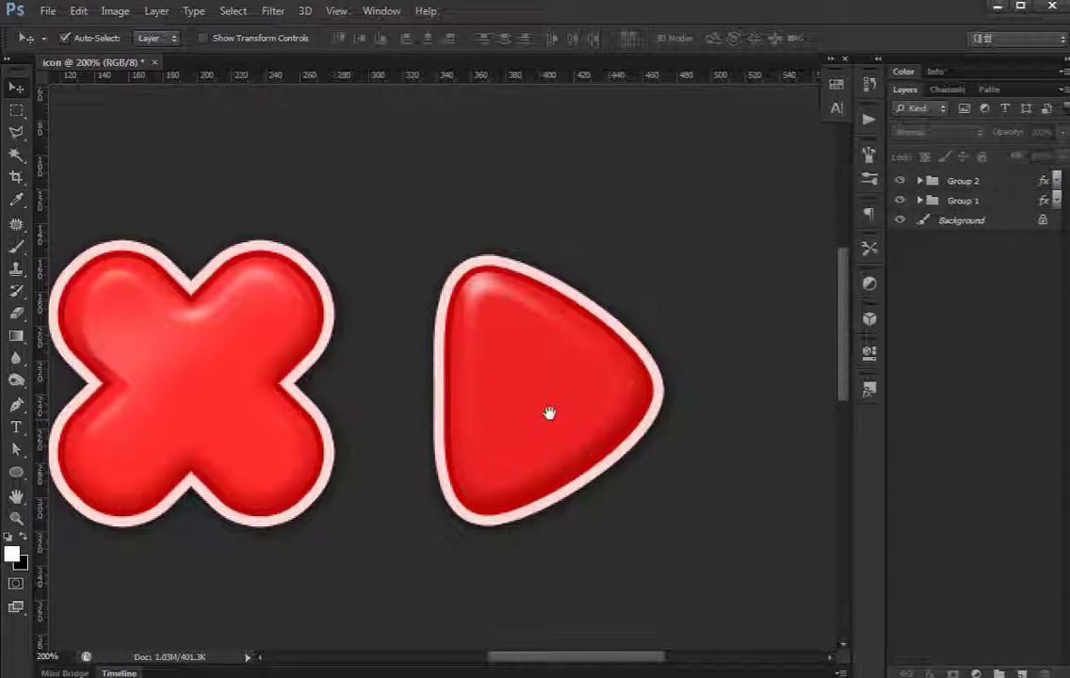
Pan to empty space and choose the Rounded Rectangle tool, discarding a trial rectangle.
scroll(650, 330, "down", 2)
scroll(748, 255, "down", 2)
scroll(748, 255, "left", 2)
mouse_move(666, 280)
left_mouse_down()
mouse_move(616, 358)
mouse_move(561, 297)
left_mouse_up()
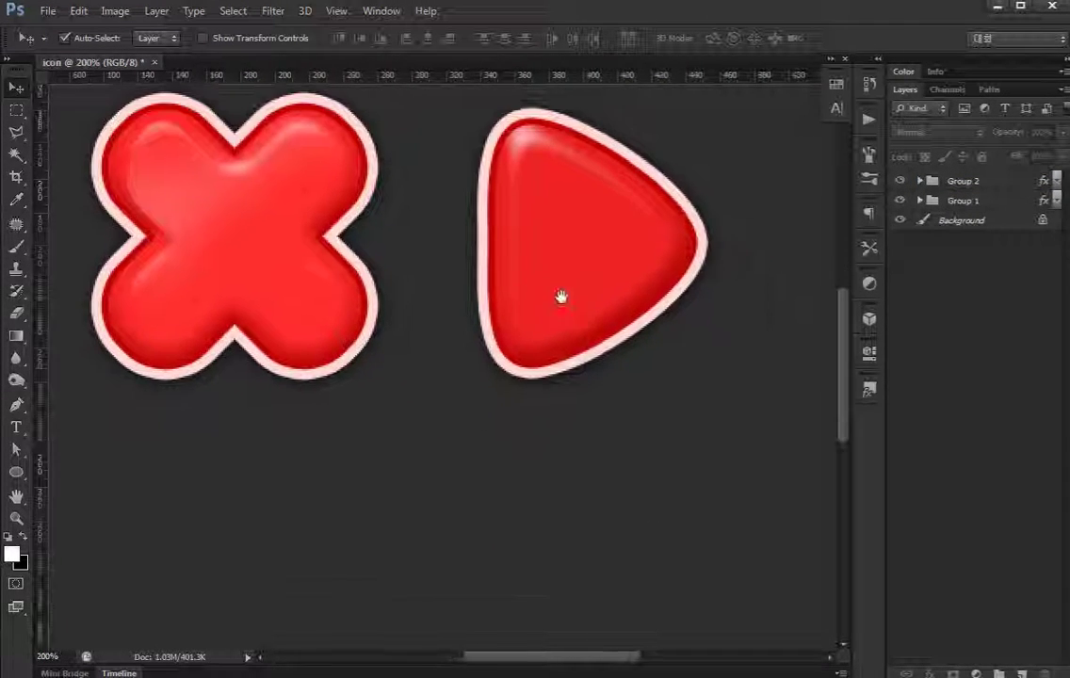
scroll(377, 443, "right", 2)
scroll(377, 443, "down", 1)
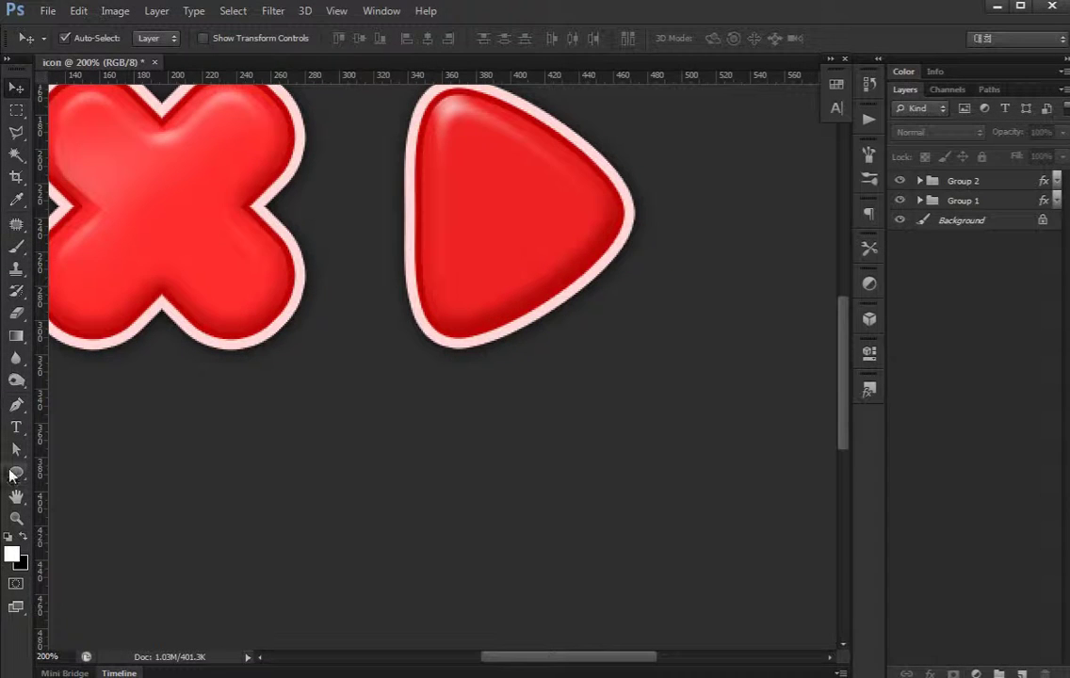
left_click(12, 474)
left_click(103, 468)
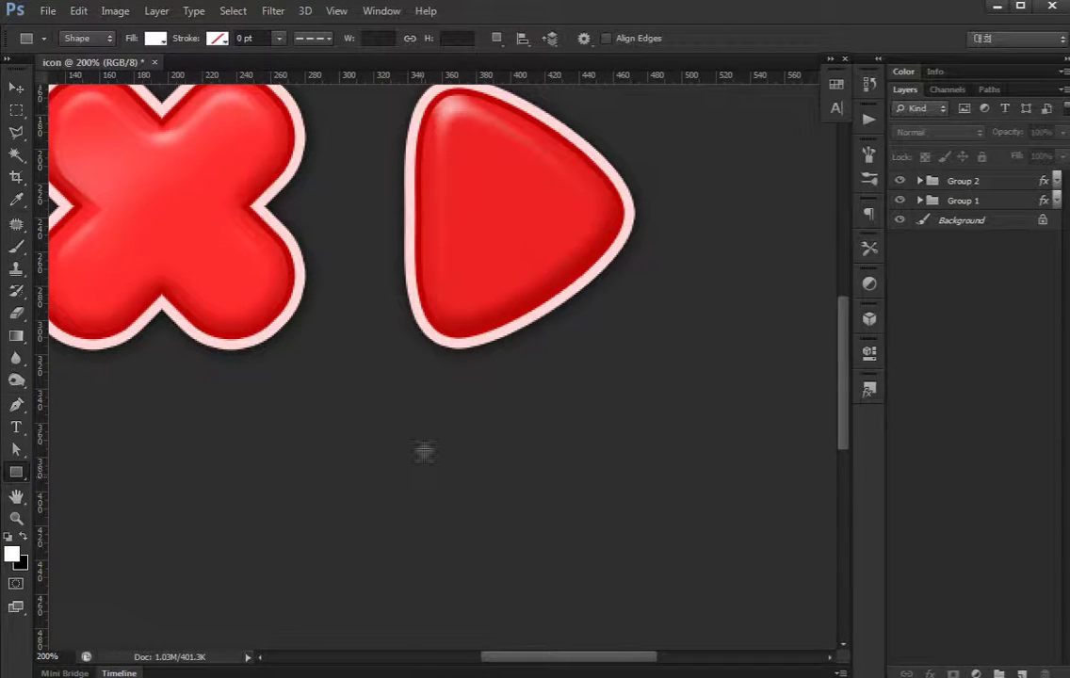
left_click_drag(414, 433, 461, 485)
key("ctrl+z")
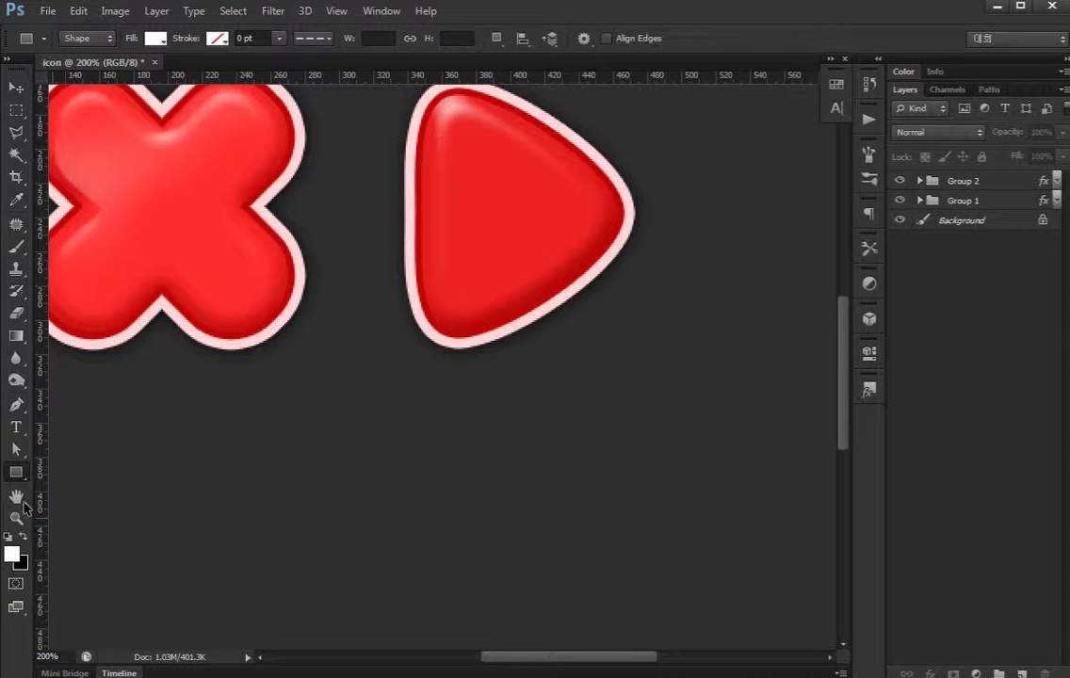
left_click(14, 474)
left_click(170, 486)
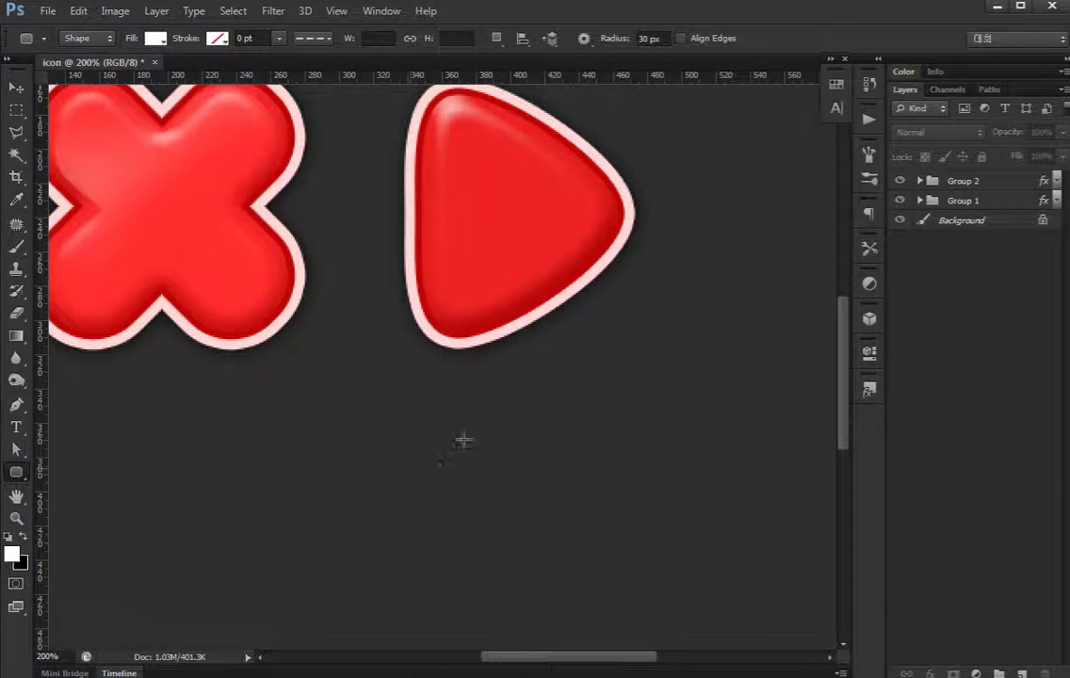
Draw a tall white rounded rectangle below the X at 200% zoom.
key("ctrl+minus")
key("ctrl+minus")
key("v")
key("ctrl+plus")
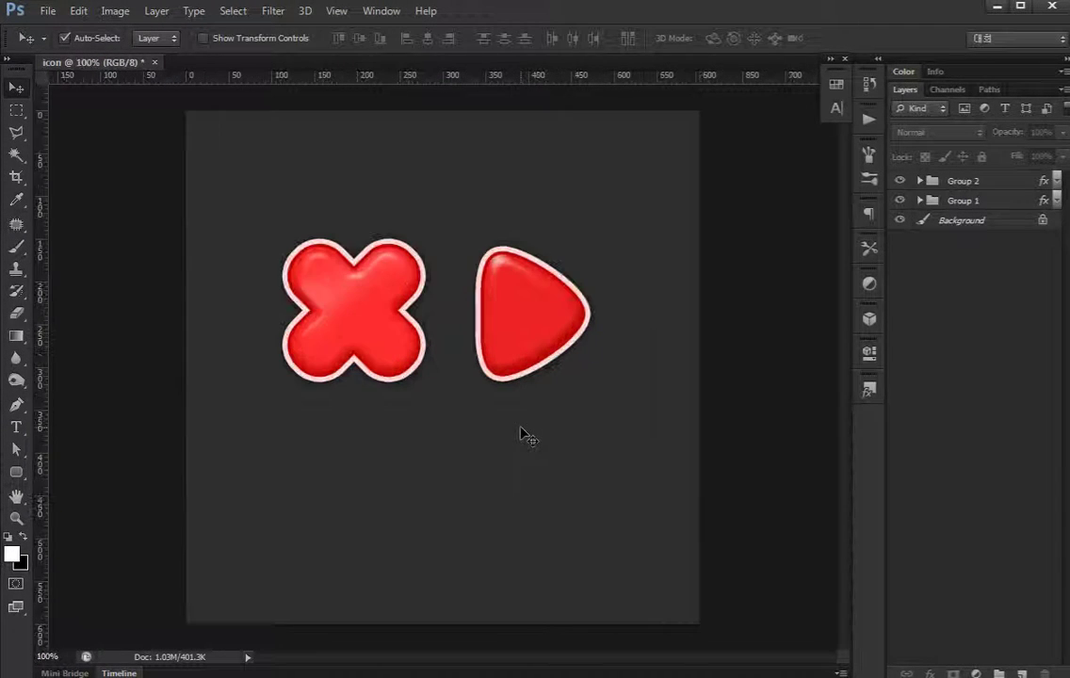
key("ctrl+plus")
left_click_drag(485, 435, 675, 260)
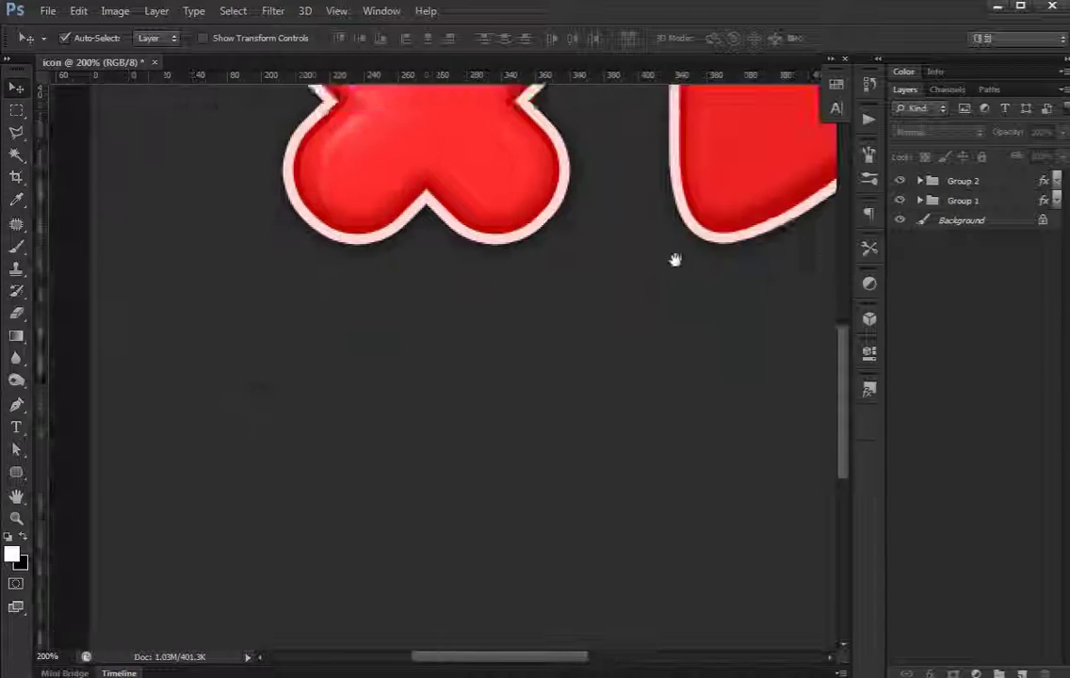
key("u")
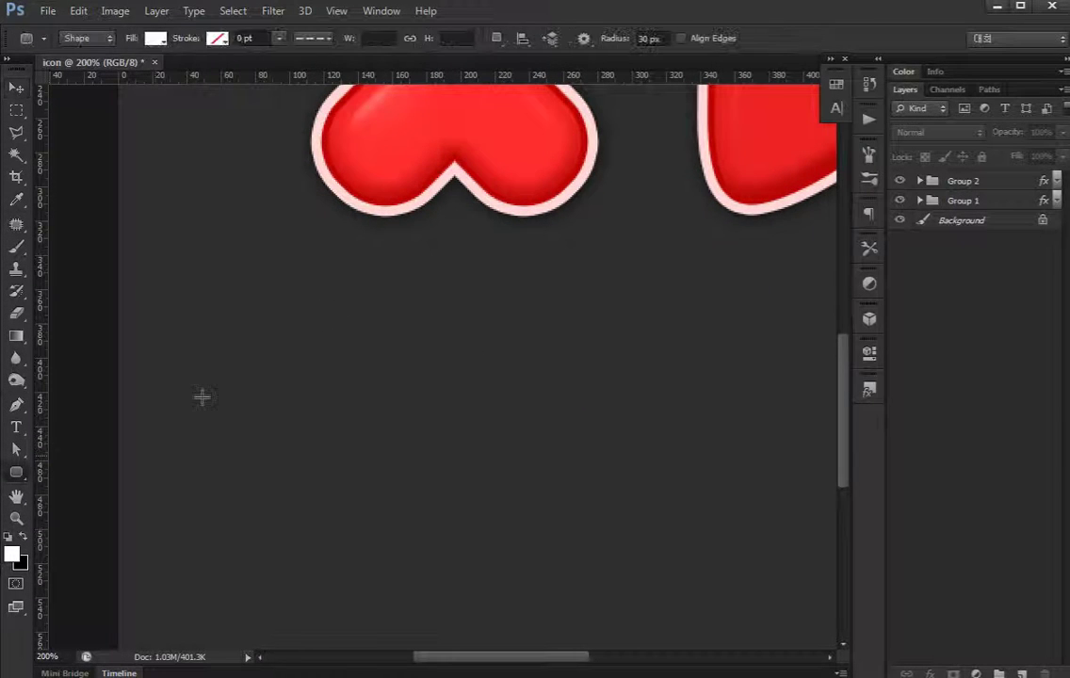
mouse_move(313, 297)
left_mouse_down()
mouse_move(406, 555)
mouse_move(416, 524)
left_mouse_up()
Pull the pill's bottom anchors down so it measures 62 × 145 px.
key("a")
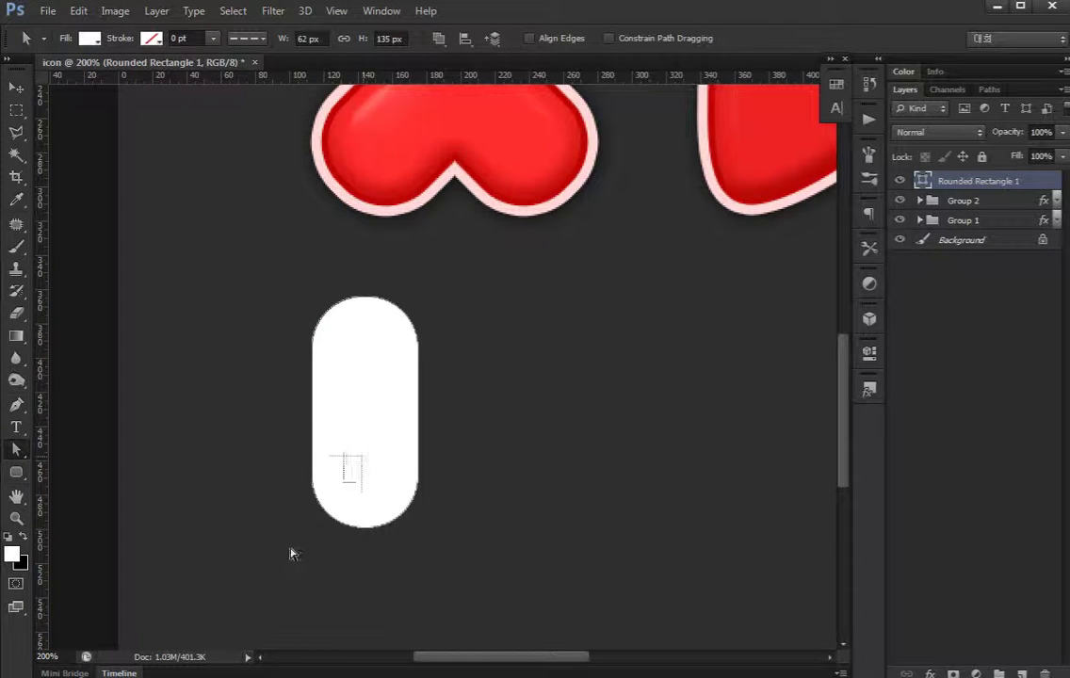
left_click_drag(360, 447, 448, 566)
key("shift+Down")
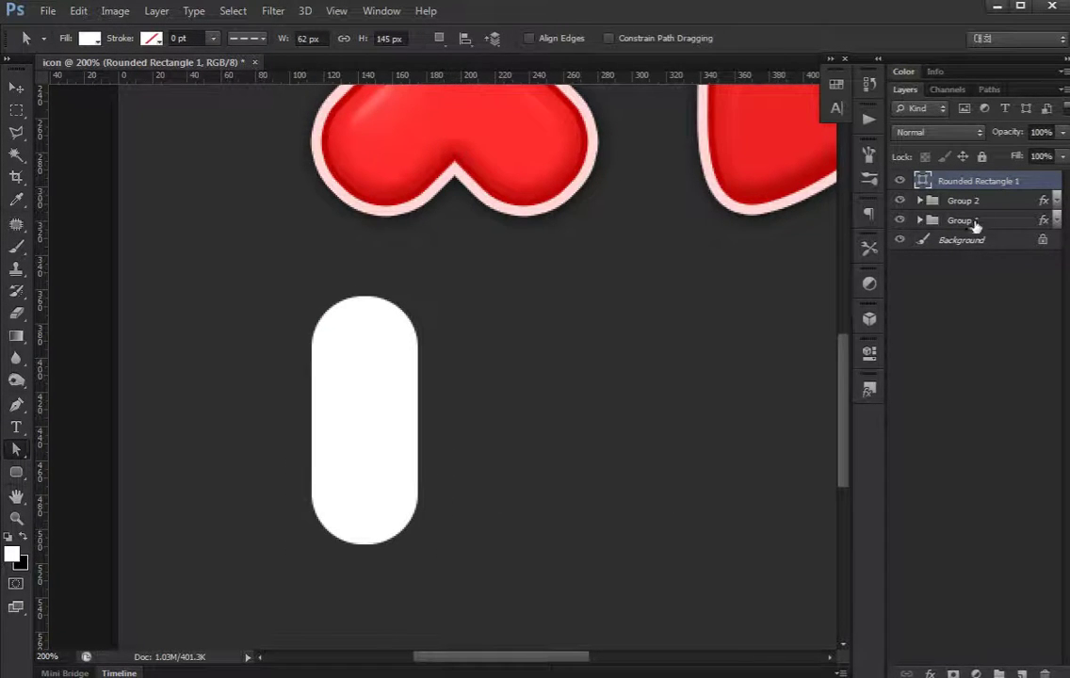
key("v")
left_click(921, 201)
Copy the triangle's bevel and stroke onto the pill and sample a red fill from the X.
left_click_drag(1044, 221, 1034, 181)
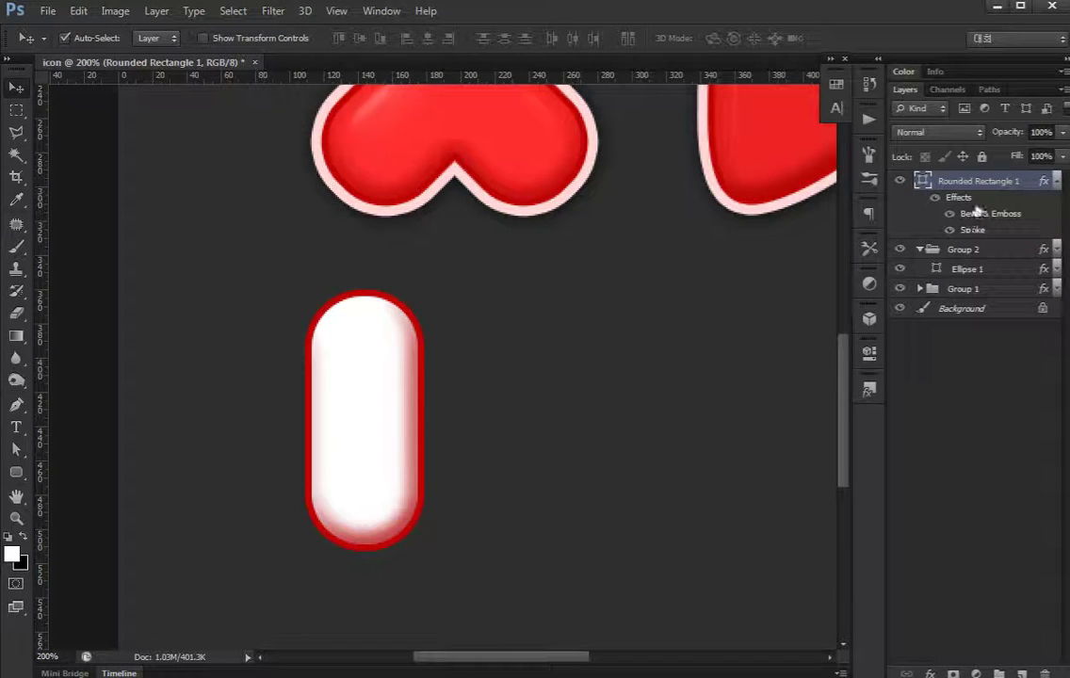
double_click(926, 182)
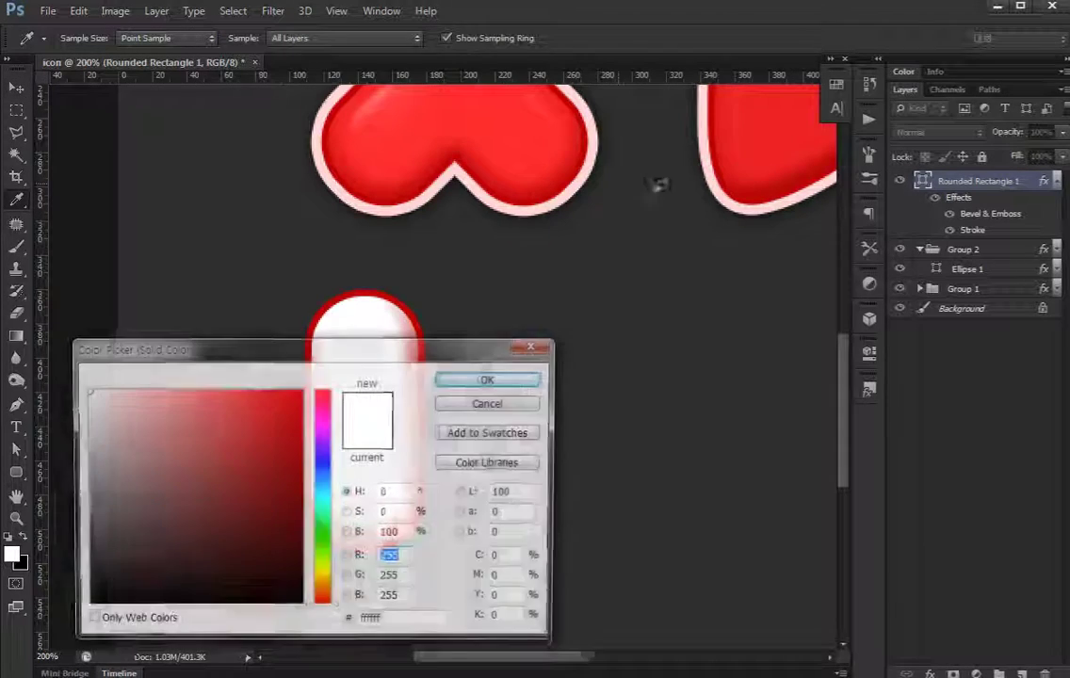
left_click(751, 184)
key("Return")
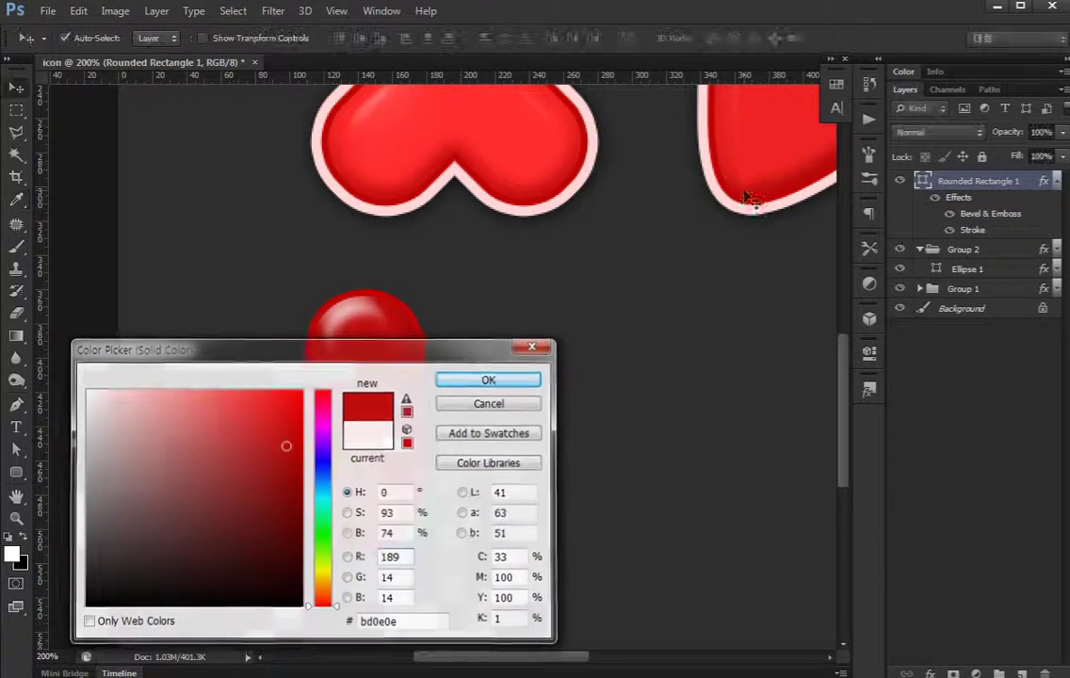
Change the pill's fill to the X's brighter red, #f72929.
double_click(922, 183)
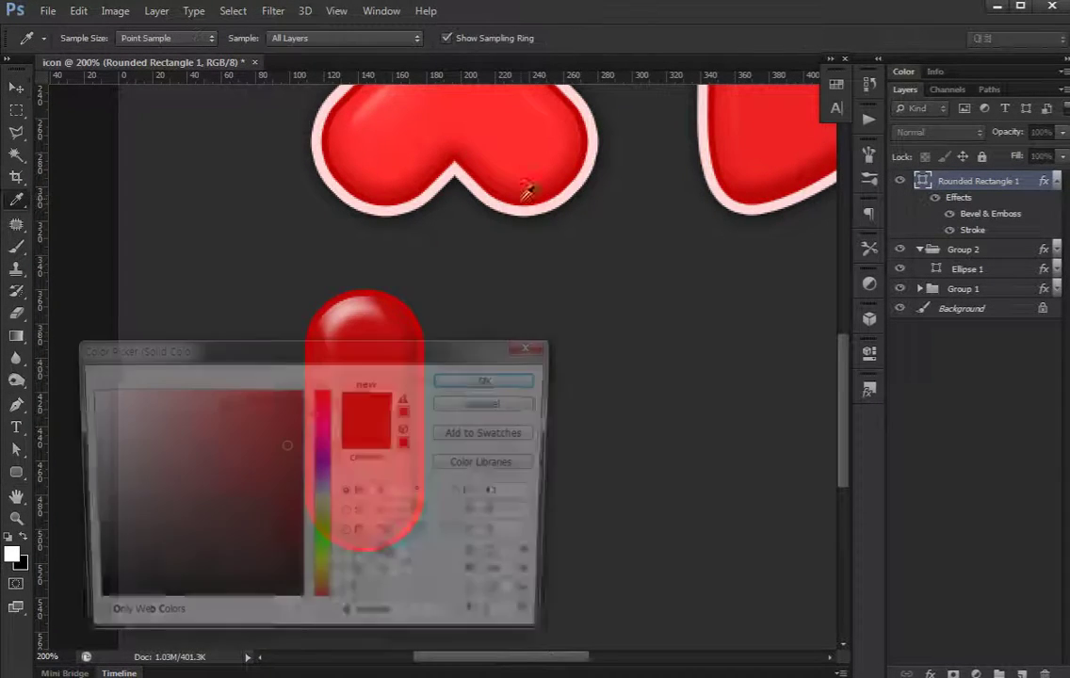
left_click_drag(530, 187, 450, 302)
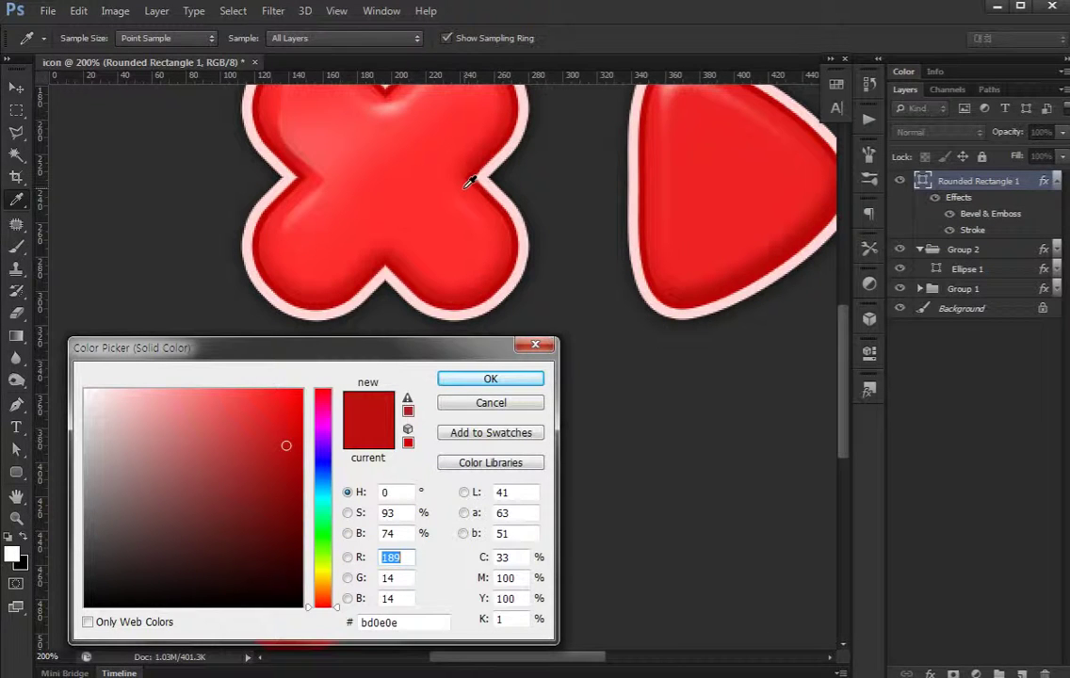
left_click(476, 263)
left_click_drag(521, 267, 540, 139)
key("Return")
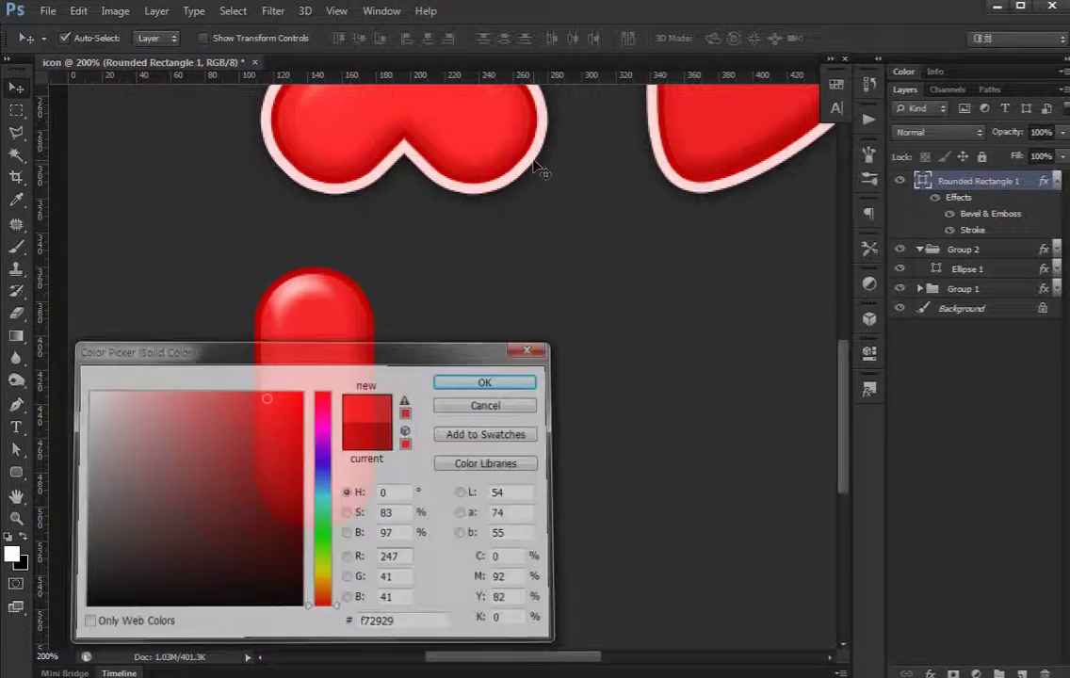
Put the pill into its own new Group 3.
left_click(311, 405)
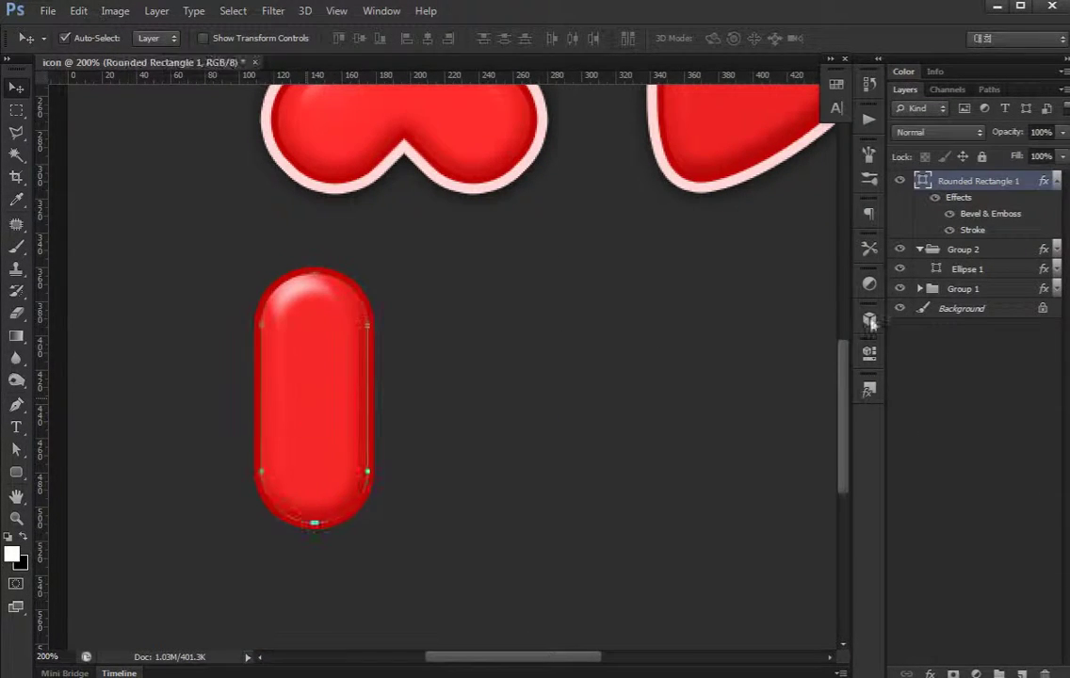
key("a")
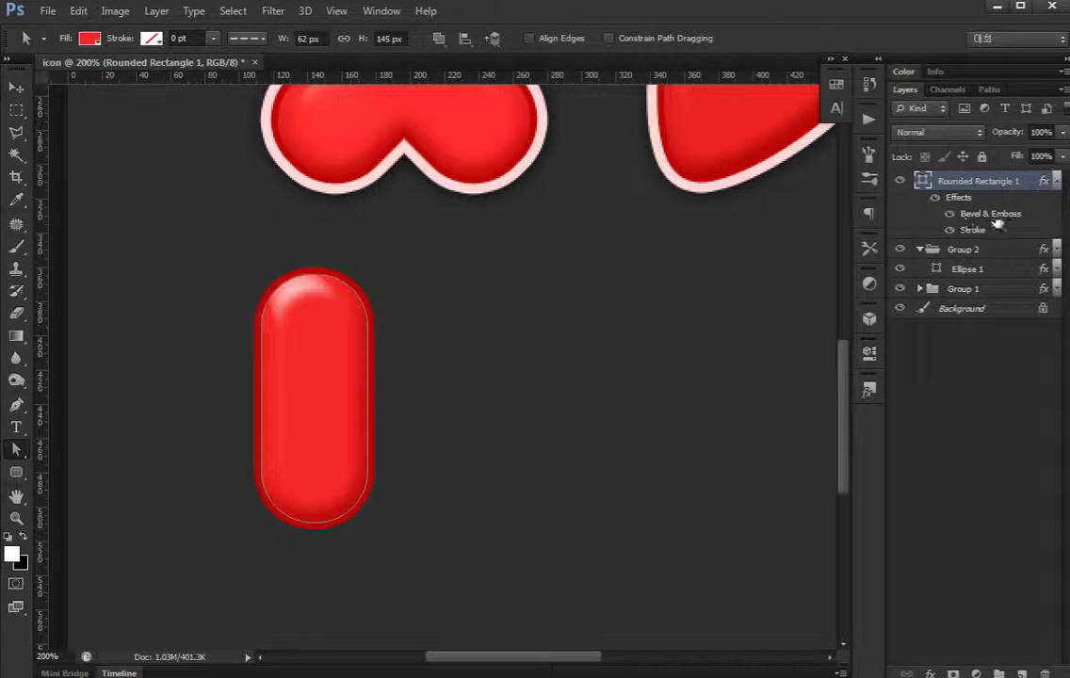
scroll(539, 340, "up", 2)
key("Return")
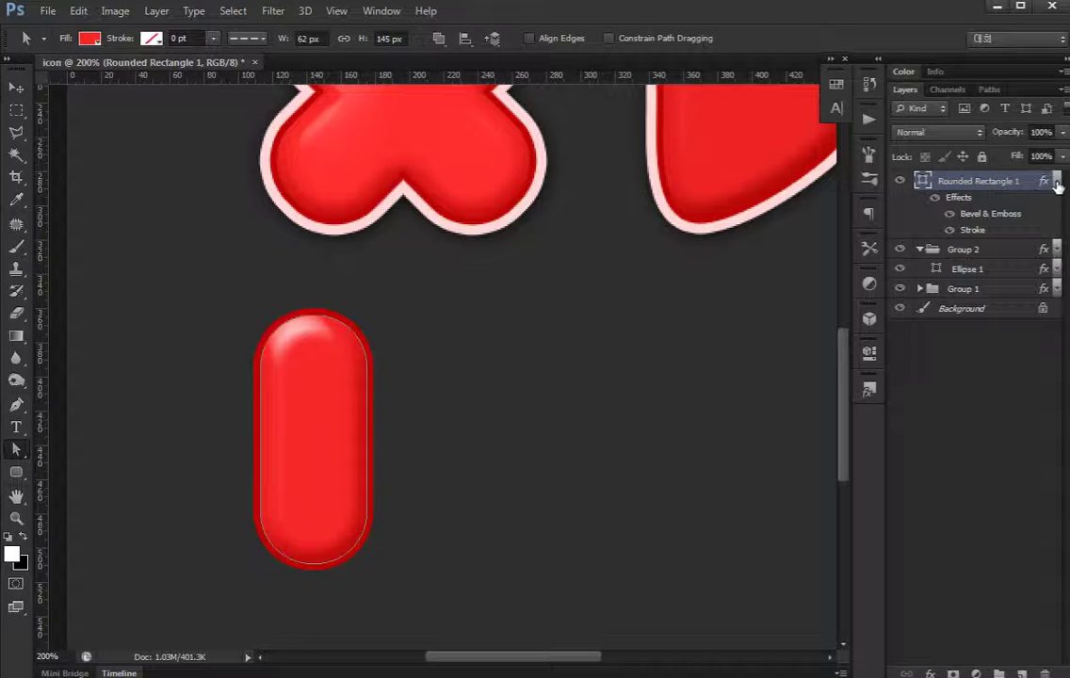
key("ctrl+g")
Copy Group 2's pale pink outline and drop shadow onto Group 3.
left_click(1057, 202)
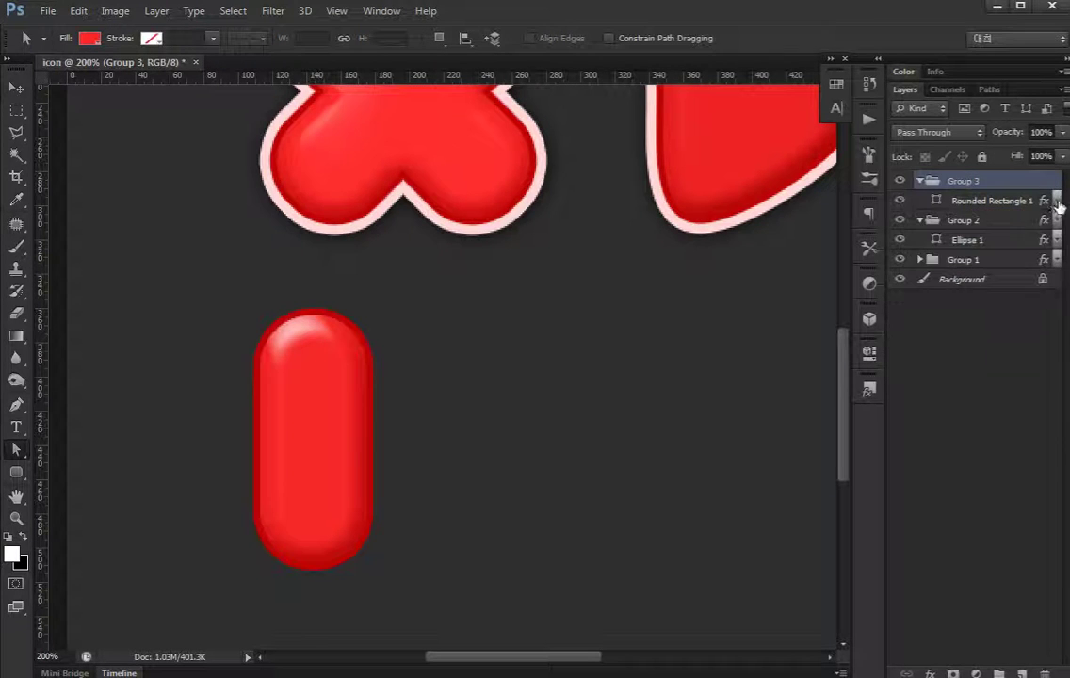
left_click(921, 182)
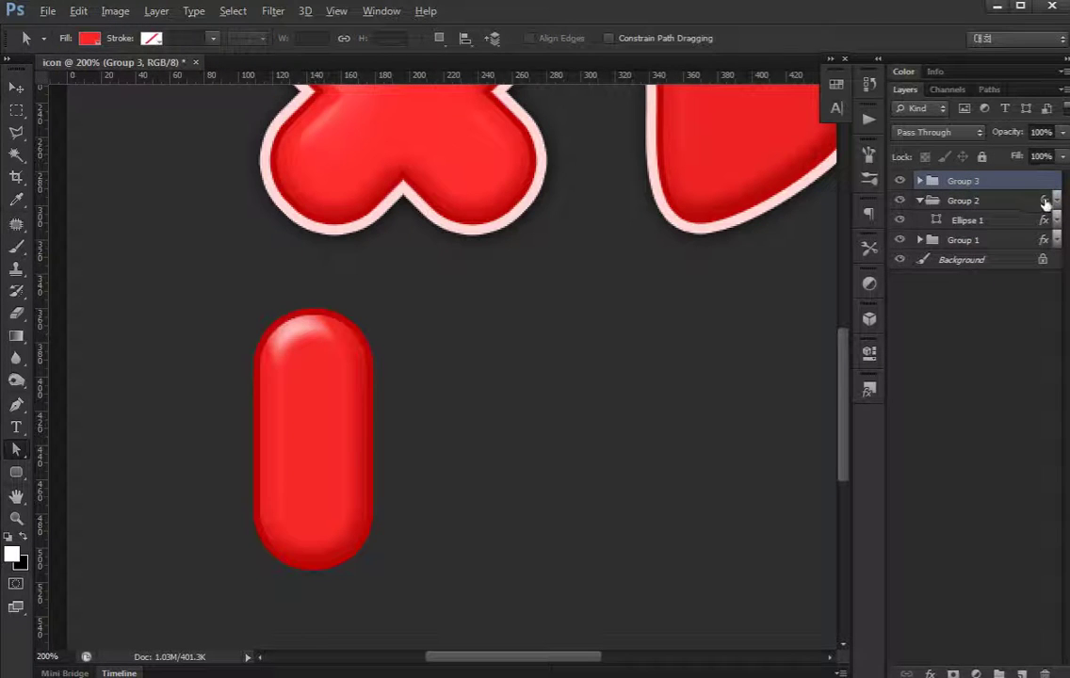
left_click_drag(1043, 202, 1044, 180)
key("v")
left_click(998, 313)
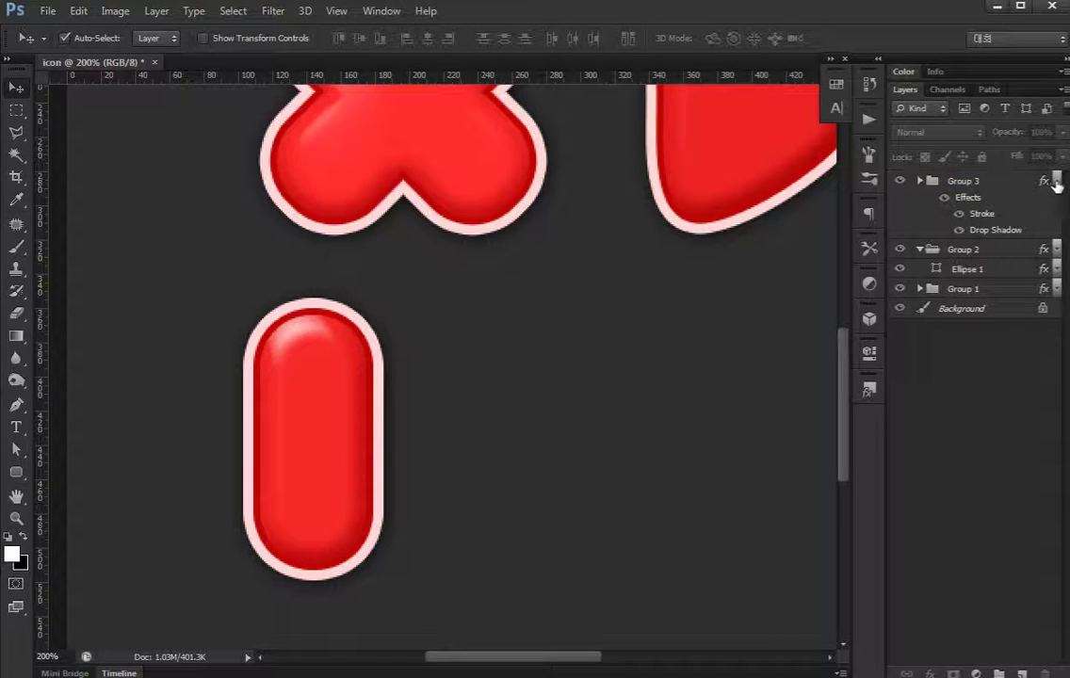
left_click(1057, 181)
Duplicate the pill and slide the copy right beside it to form a pause icon.
left_click(920, 180)
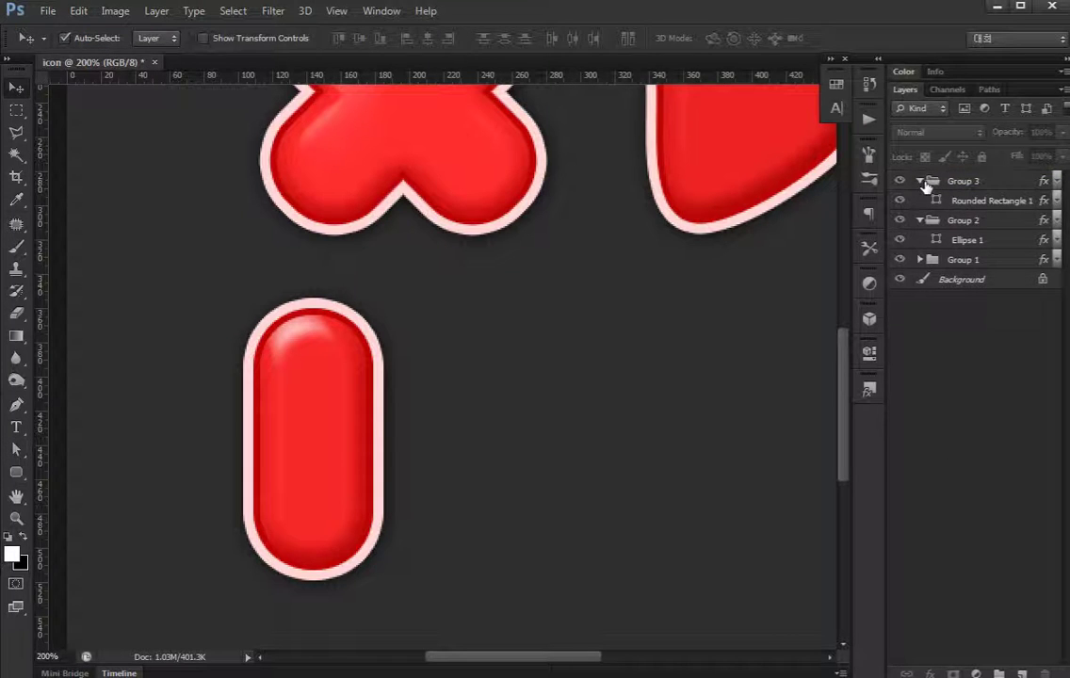
left_click(974, 205)
key("ctrl+j")
key("shift+Right")
key("shift+Right")
key("shift+Right")
key("shift+Right")
key("shift+Right")
key("shift+Right")
key("shift+Right")
key("shift+Right")
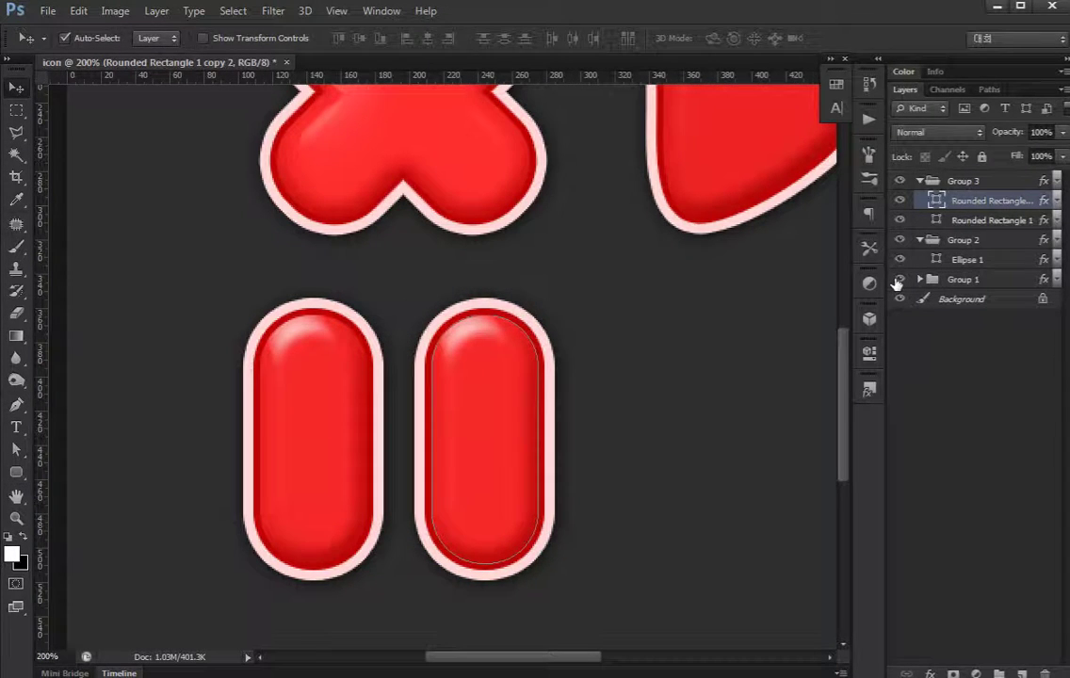
key("a")
mouse_move(586, 350)
left_mouse_down()
mouse_move(522, 487)
mouse_move(420, 490)
mouse_move(638, 441)
mouse_move(493, 364)
left_mouse_up()
key("v")
left_click(898, 440)
left_click_drag(677, 411, 621, 387)
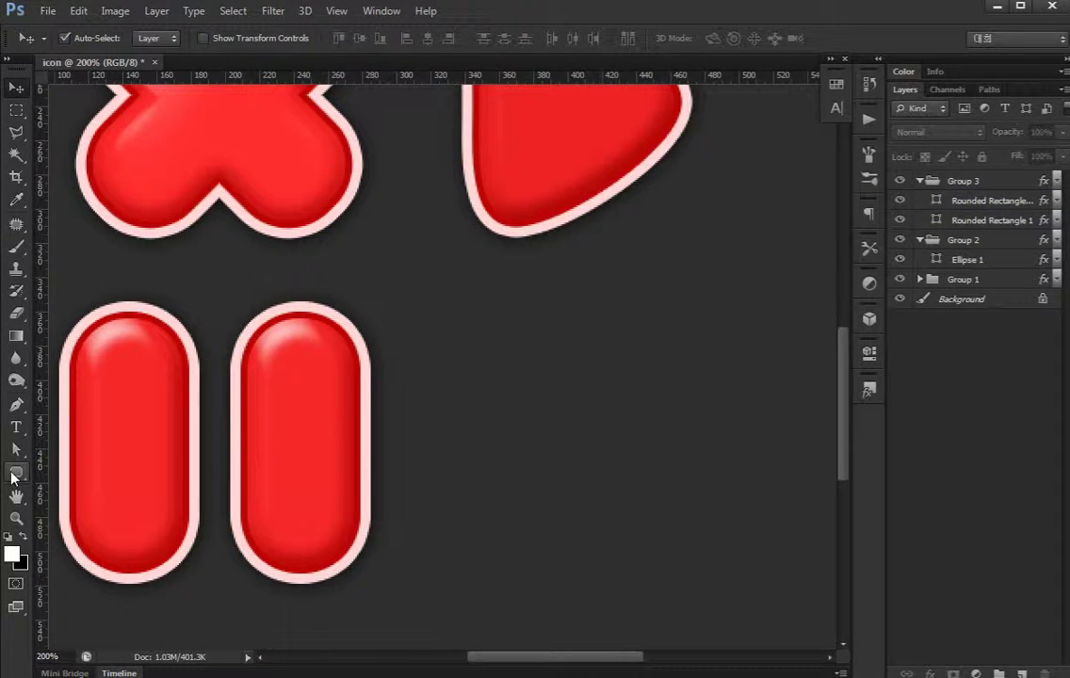
Draw a 128 px rounded square right of the pause pills and select its layer.
left_click(16, 472)
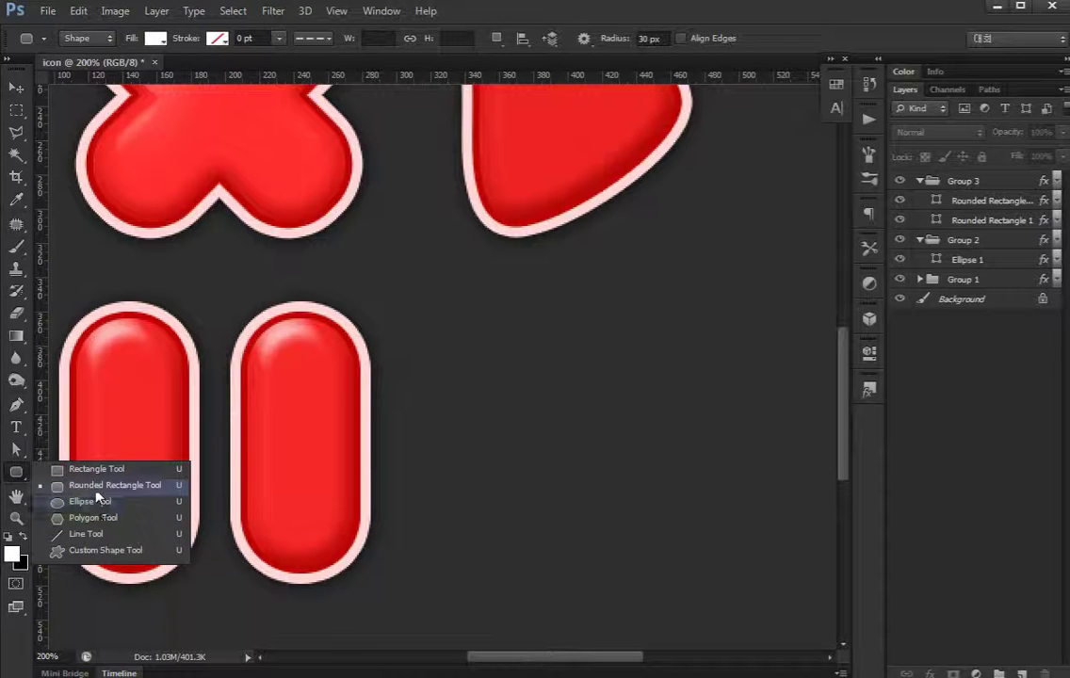
left_click(75, 446)
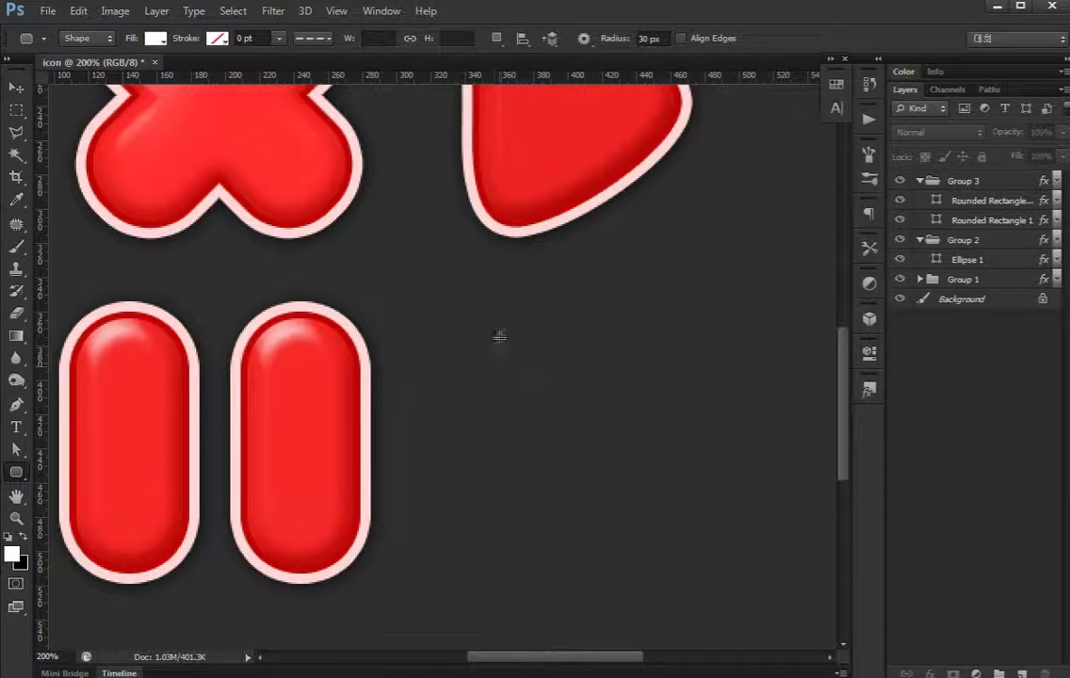
left_click_drag(465, 325, 697, 566)
key("v")
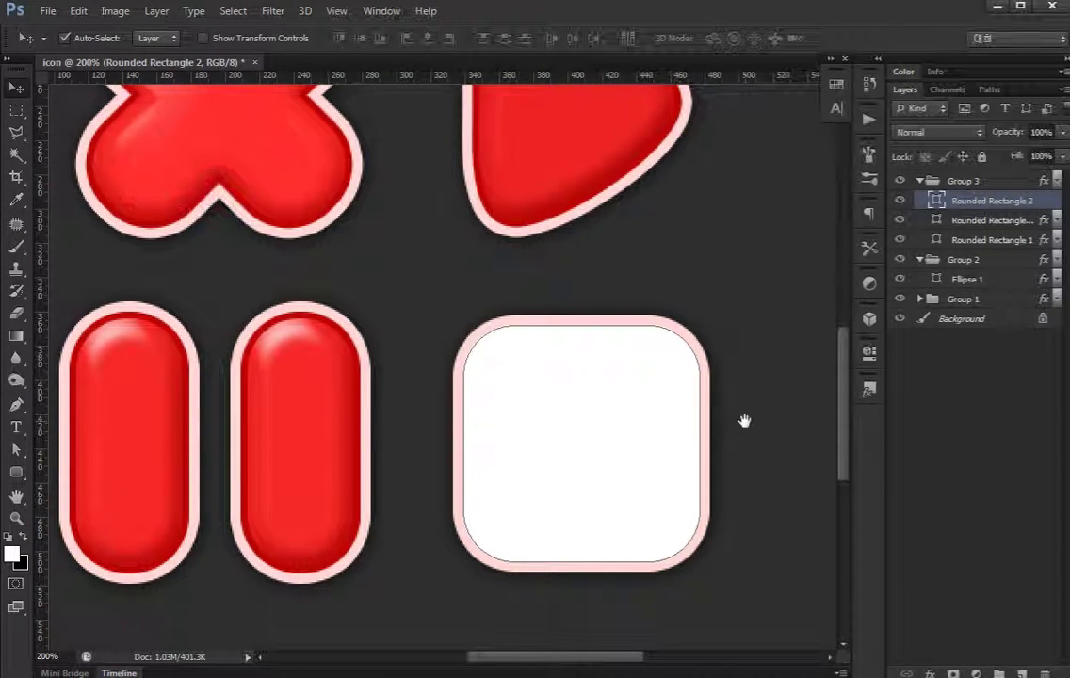
left_click_drag(744, 421, 633, 426)
left_click(954, 473)
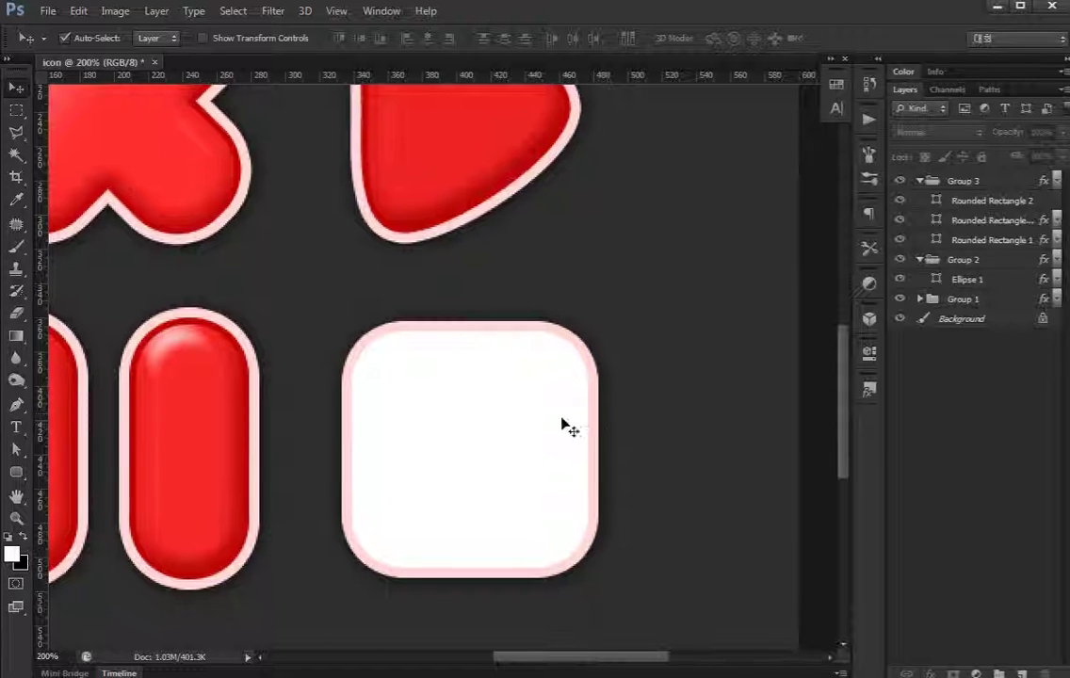
left_click(513, 430)
Fill the rounded square with the #f82929 red sampled from the X icon.
double_click(936, 201)
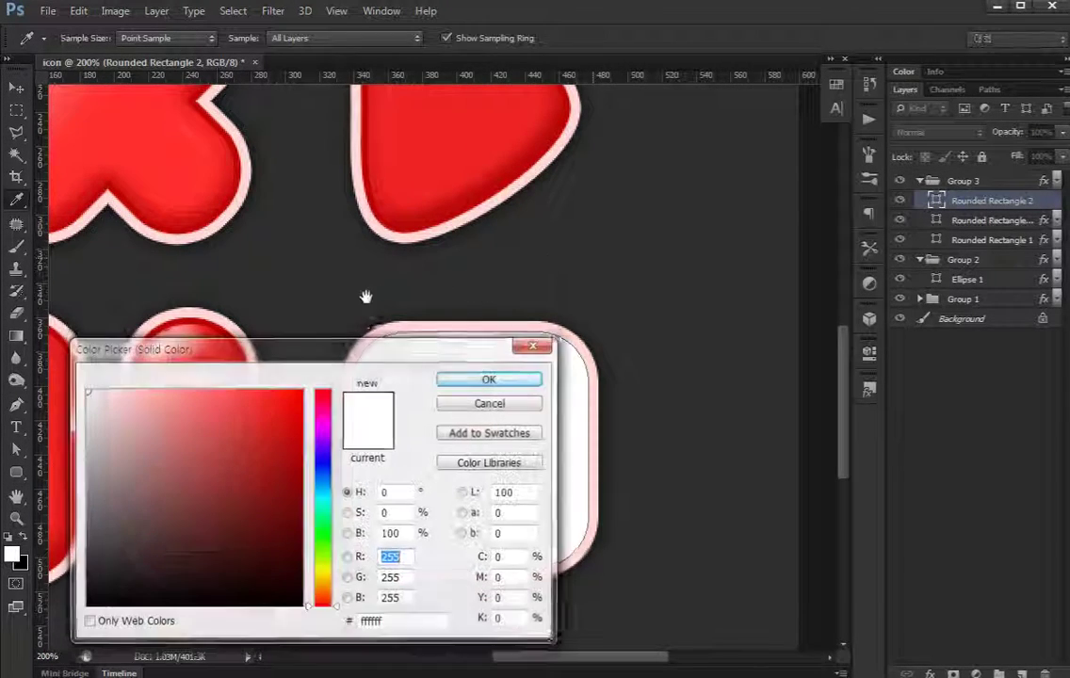
left_click(472, 169)
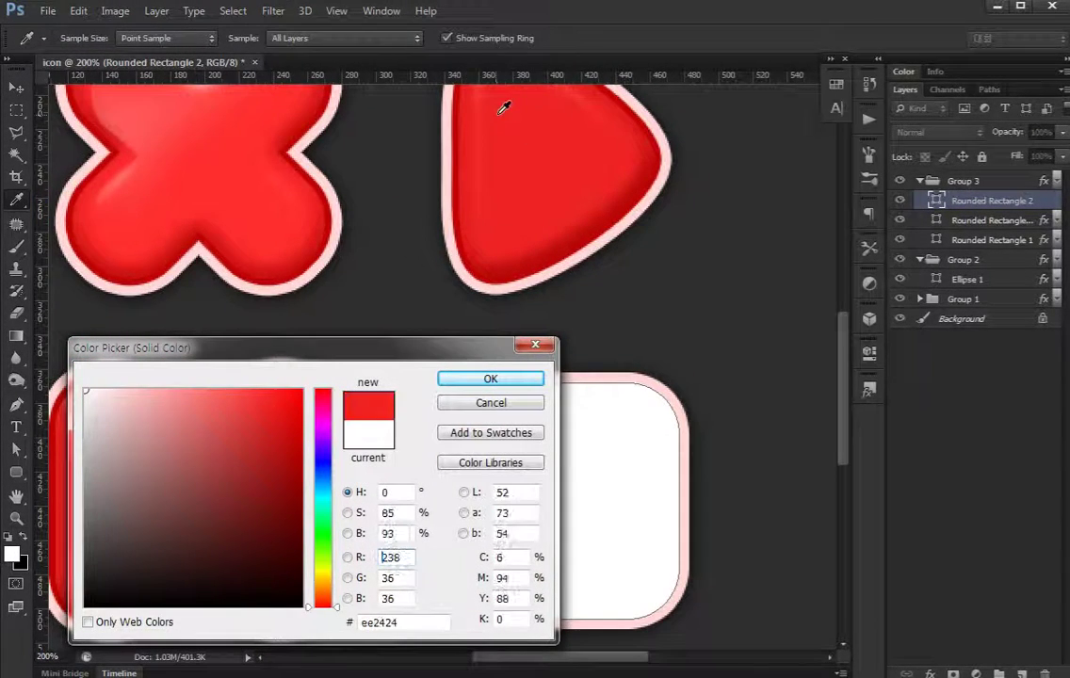
scroll(317, 281, "up", 2)
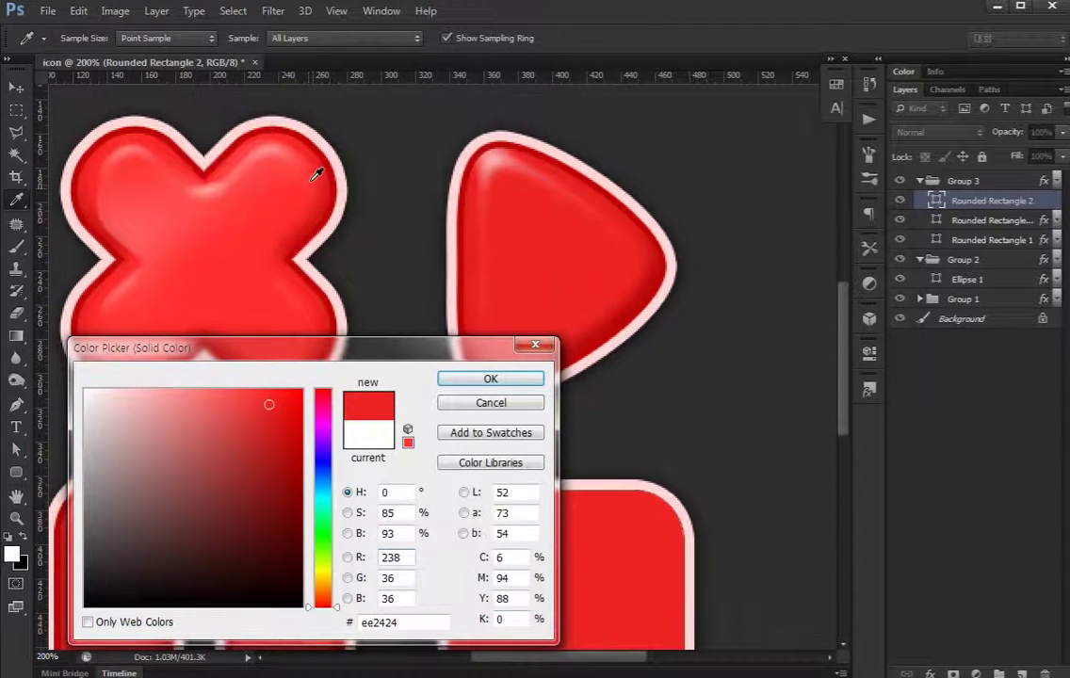
left_click(293, 271)
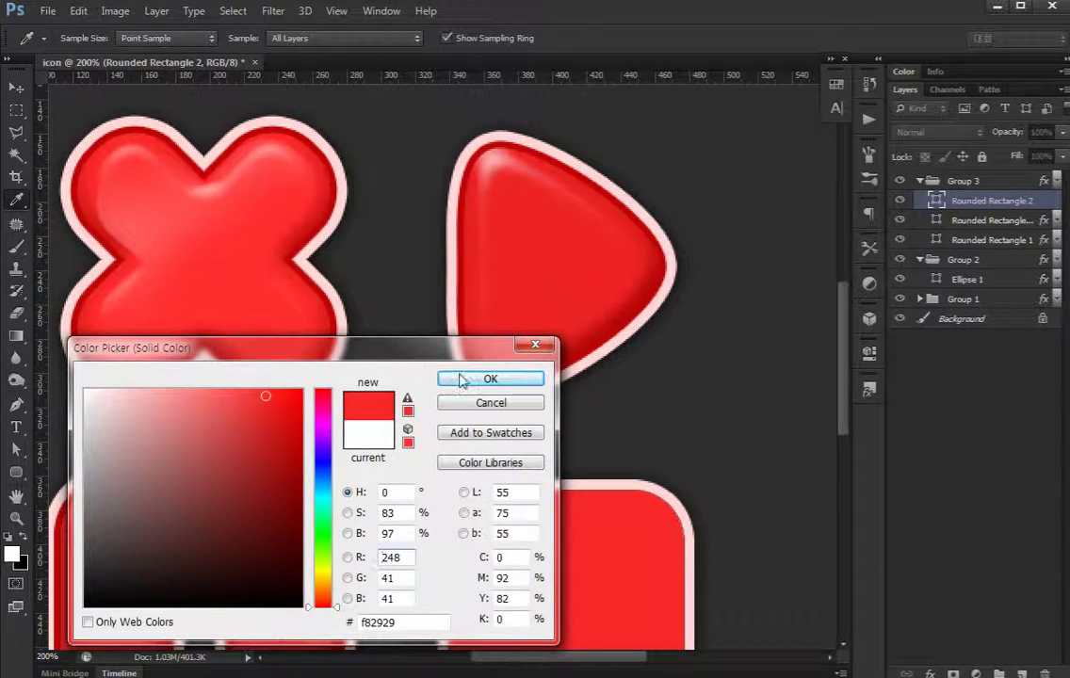
left_click(489, 378)
Copy the pill's Bevel & Emboss and Stroke effects onto the rounded square.
left_click_drag(625, 478, 629, 308)
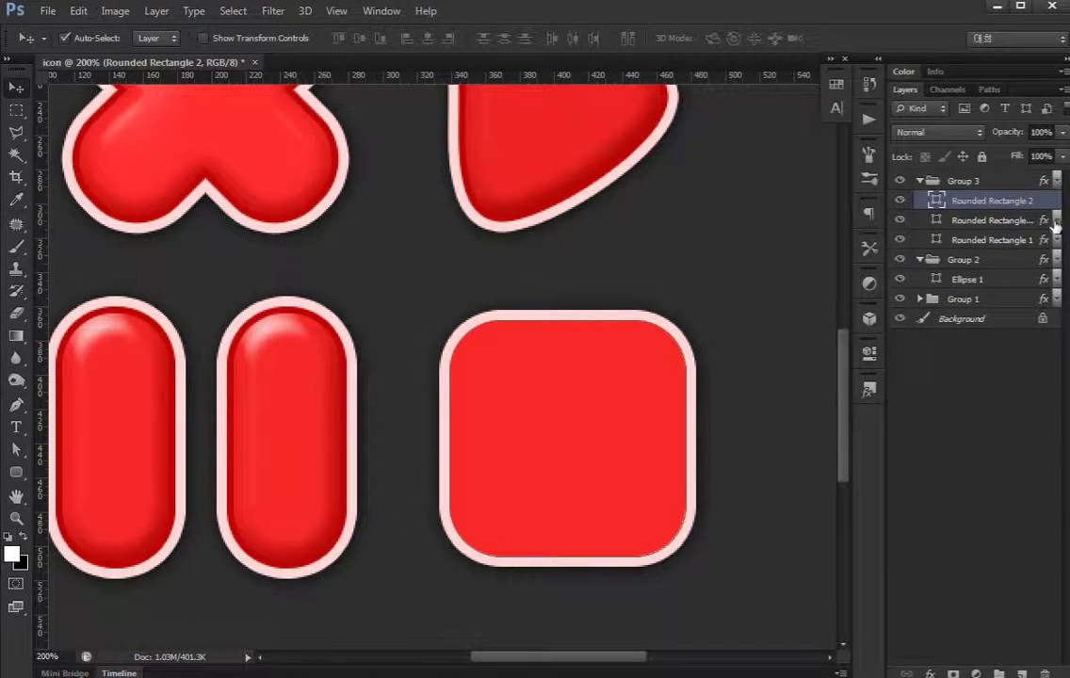
left_click_drag(1044, 221, 1046, 203)
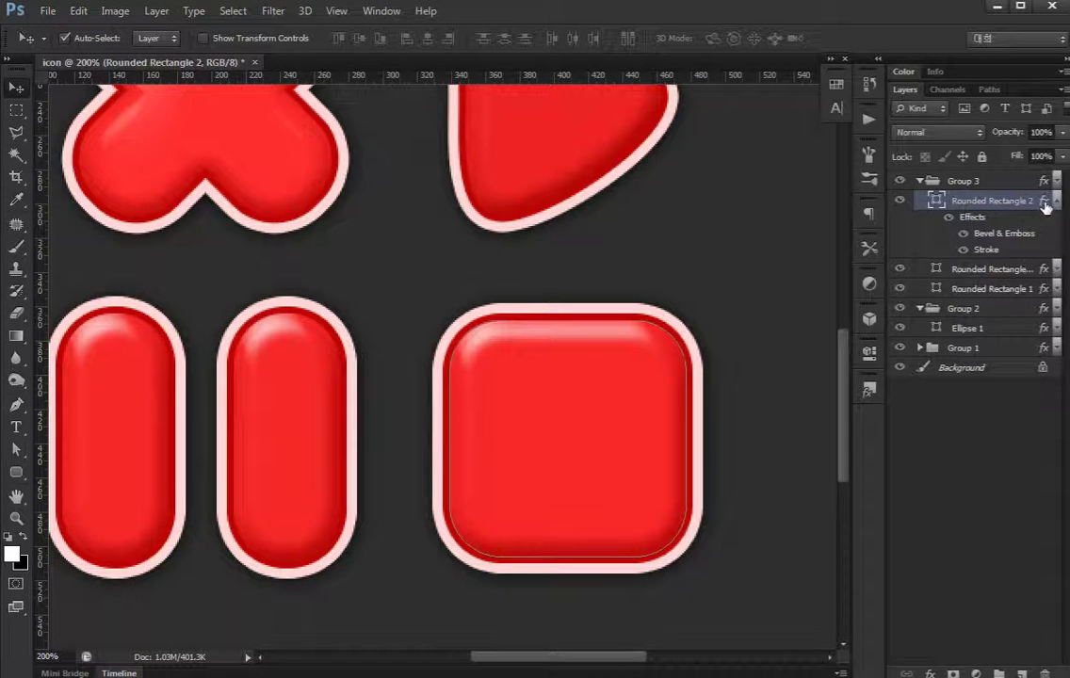
left_click(950, 476)
left_click_drag(669, 382, 640, 455)
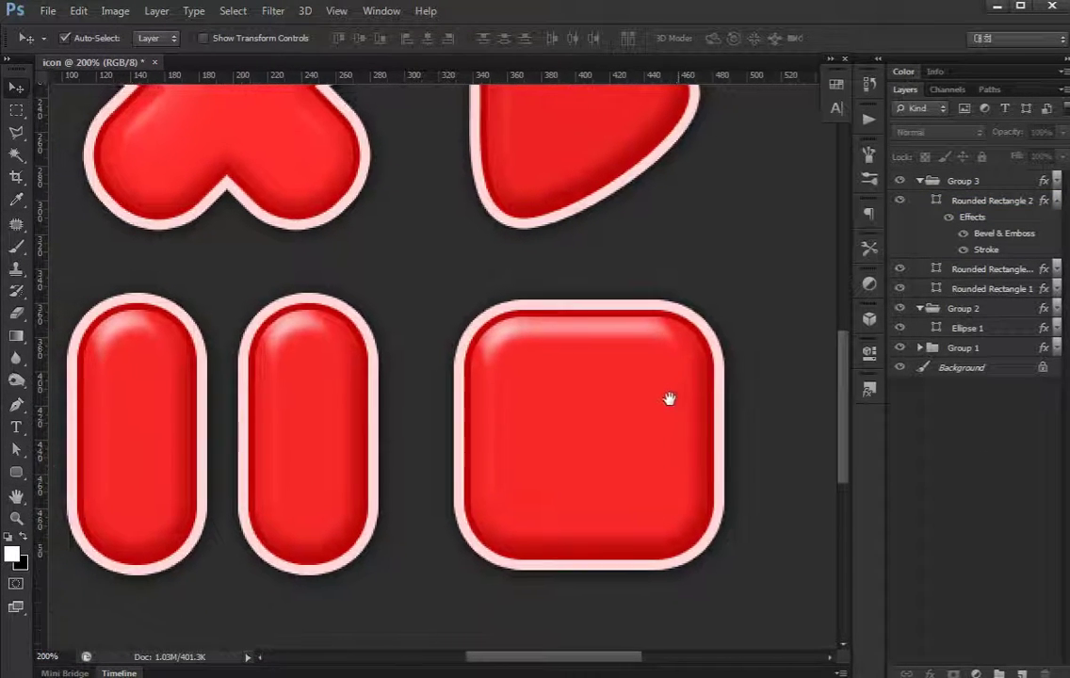
Ungroup Group 3 and Group 2 so their shape layers stand free.
left_click(921, 180)
left_click(971, 182)
key("ctrl+shift+g")
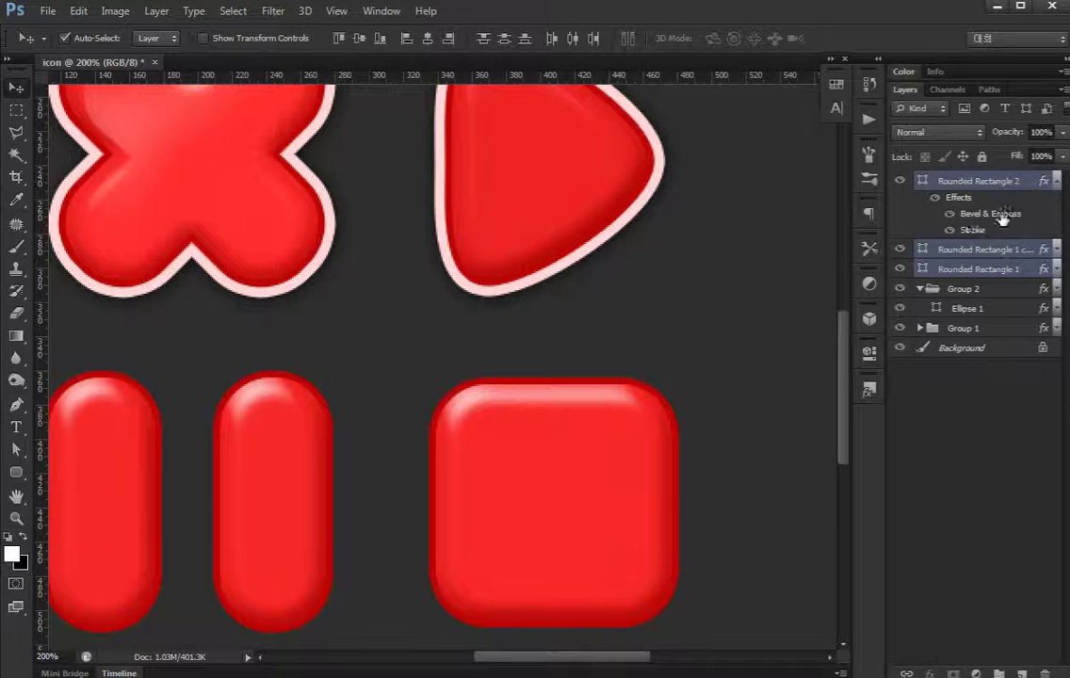
left_click(1059, 182)
left_click(958, 247)
key("ctrl+shift+g")
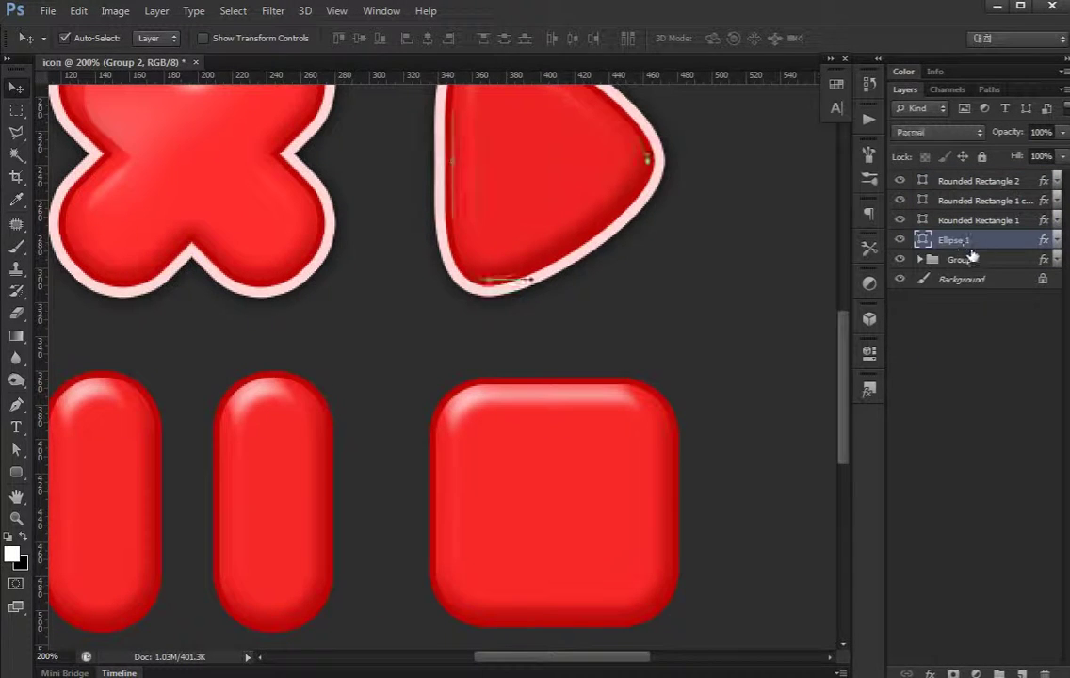
Move the four shape layers, Ellipse 1 through Rounded Rectangle 2, into Group 1.
left_click(983, 266)
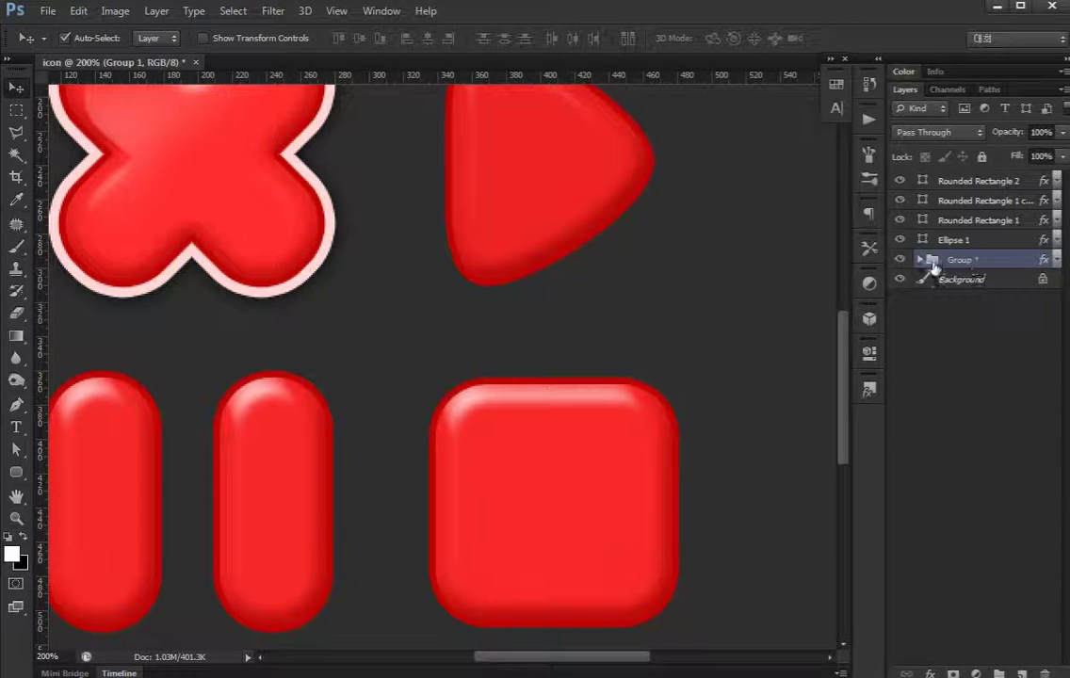
left_click(970, 239)
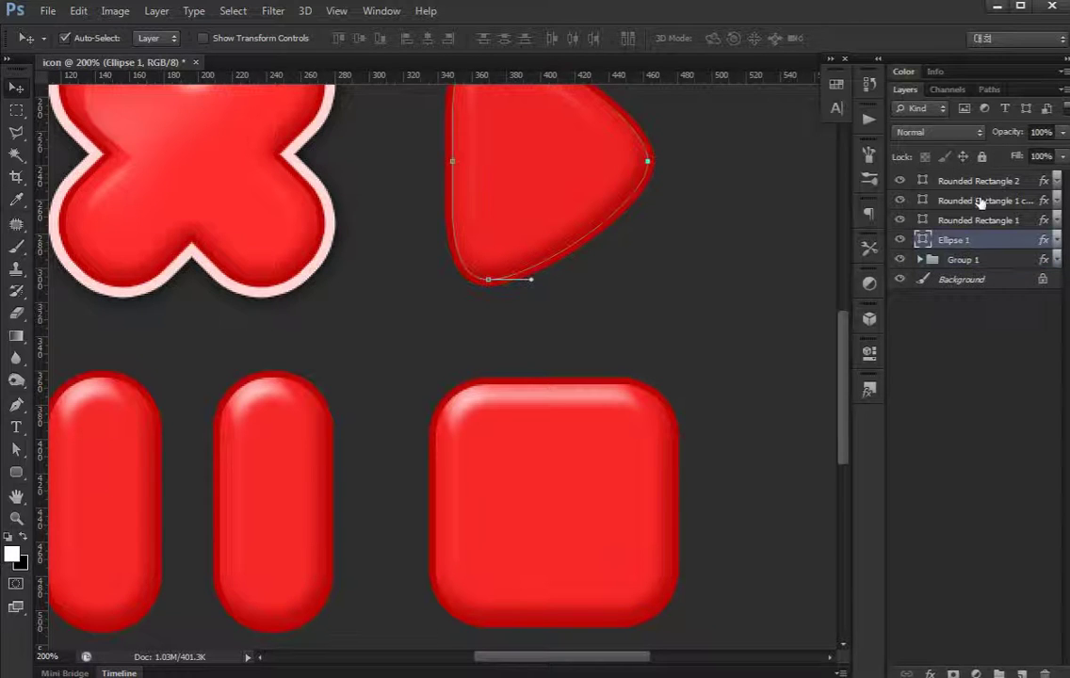
left_click(978, 180, "shift")
left_click_drag(972, 243, 980, 261)
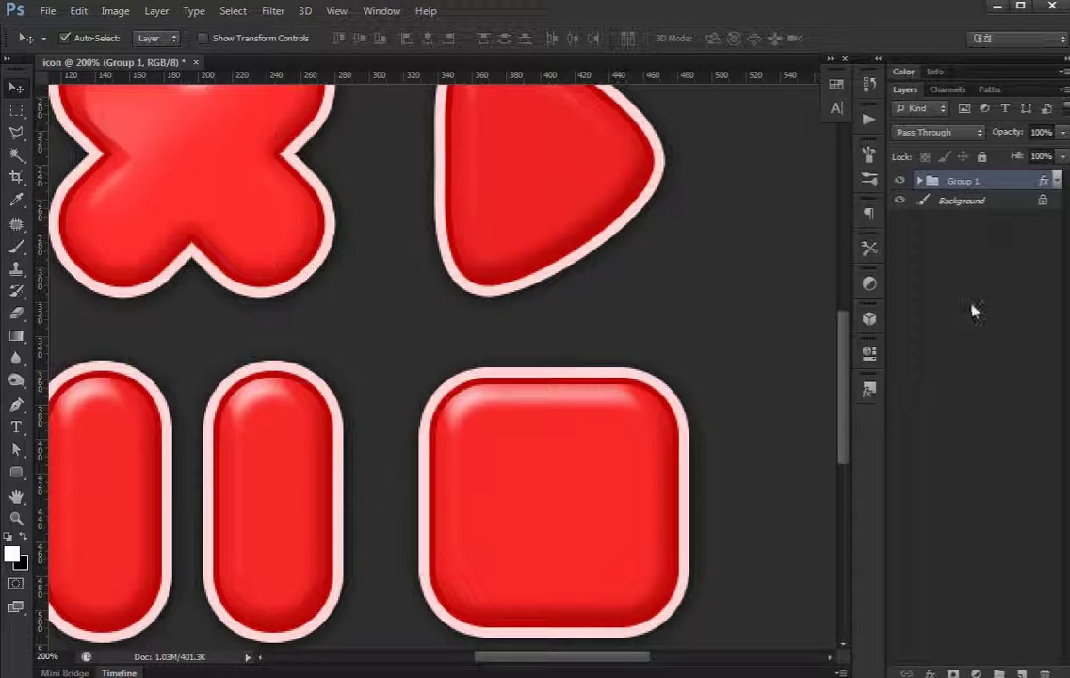
key("ctrl+minus")
key("ctrl+minus")
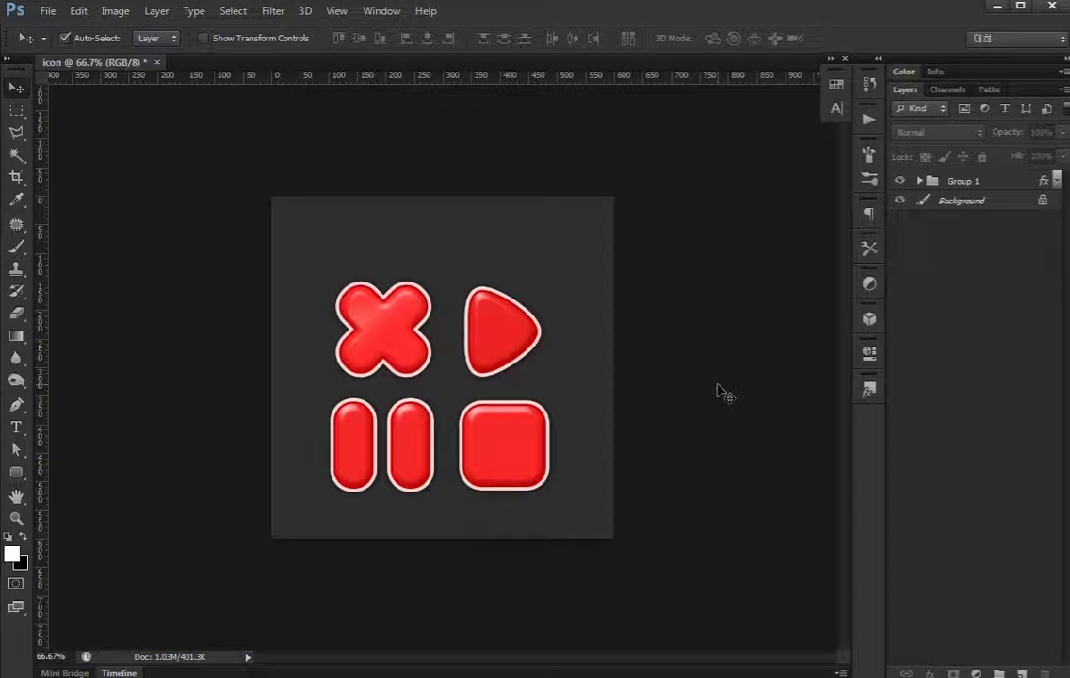
Nudge Group 1 upward with Shift+Up to raise the whole icon set.
key("ctrl+plus")
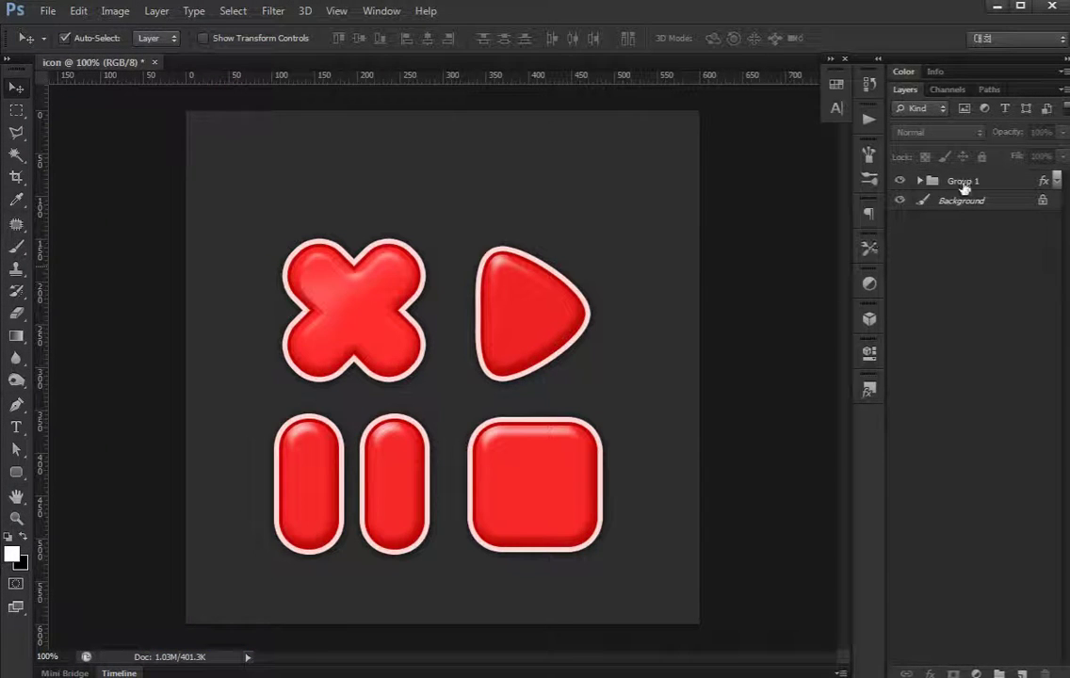
left_click(963, 180)
key("shift+Up")
key("shift+Up")
key("shift+Up")
key("shift+Up")
key("ctrl+plus")
key("ctrl+plus")
scroll(485, 303, "down", 2)
scroll(494, 308, "left", 1)
key("ctrl+minus")
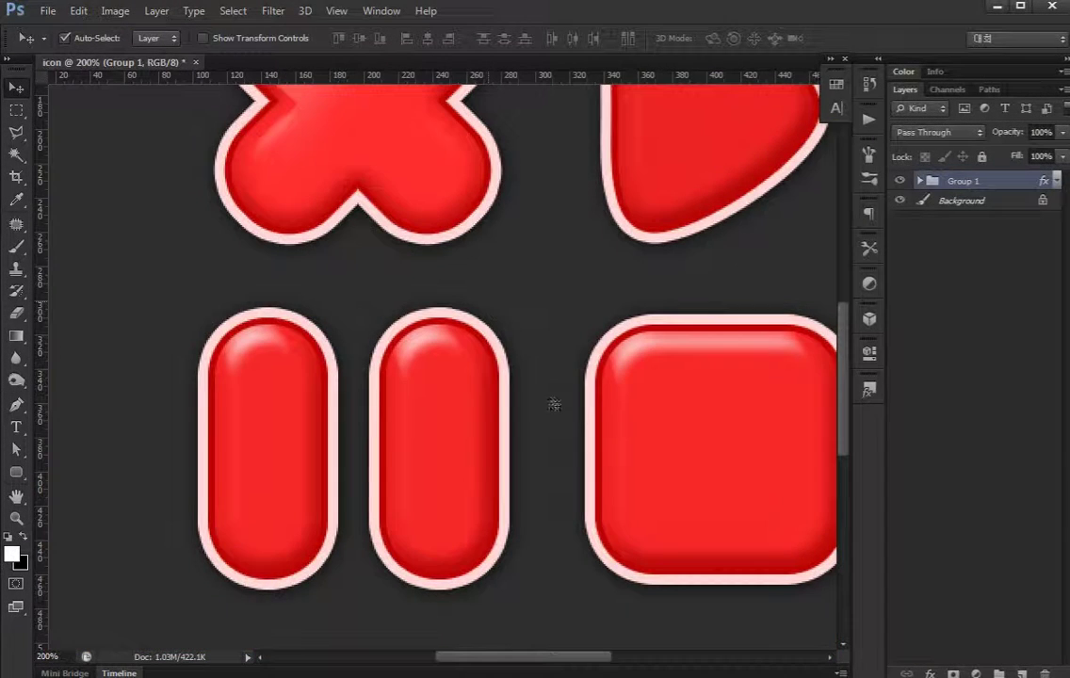
Scale both pause pill layers together to 90% with Free Transform.
left_click(1001, 429)
left_click(433, 427)
left_click(311, 425, "shift")
key("ctrl+t")
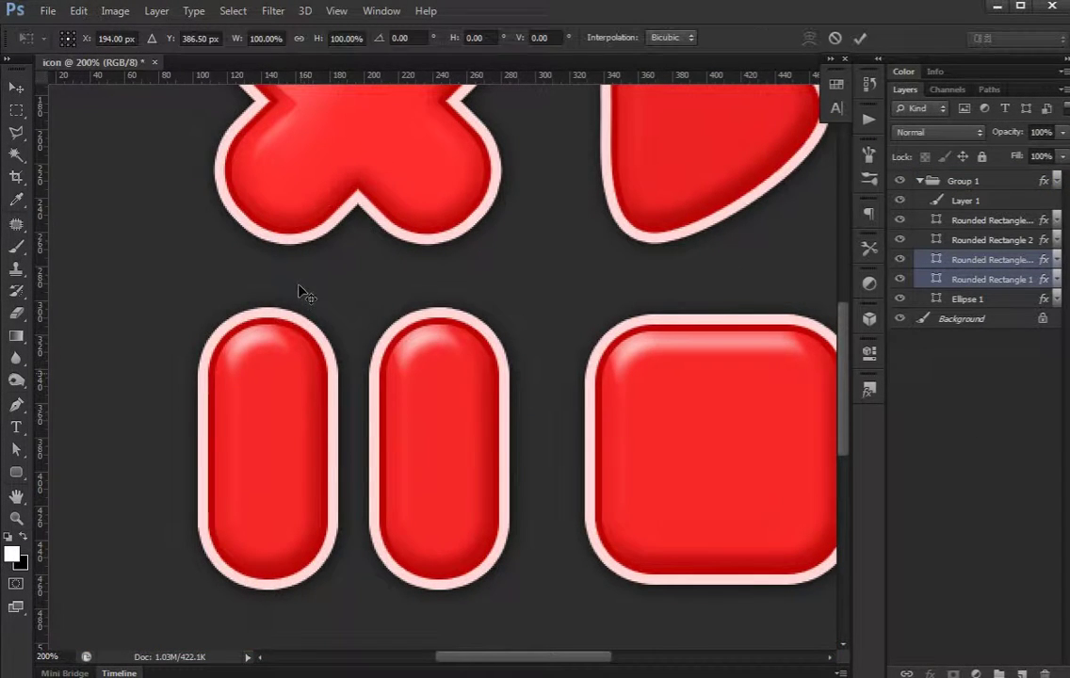
left_click(265, 38)
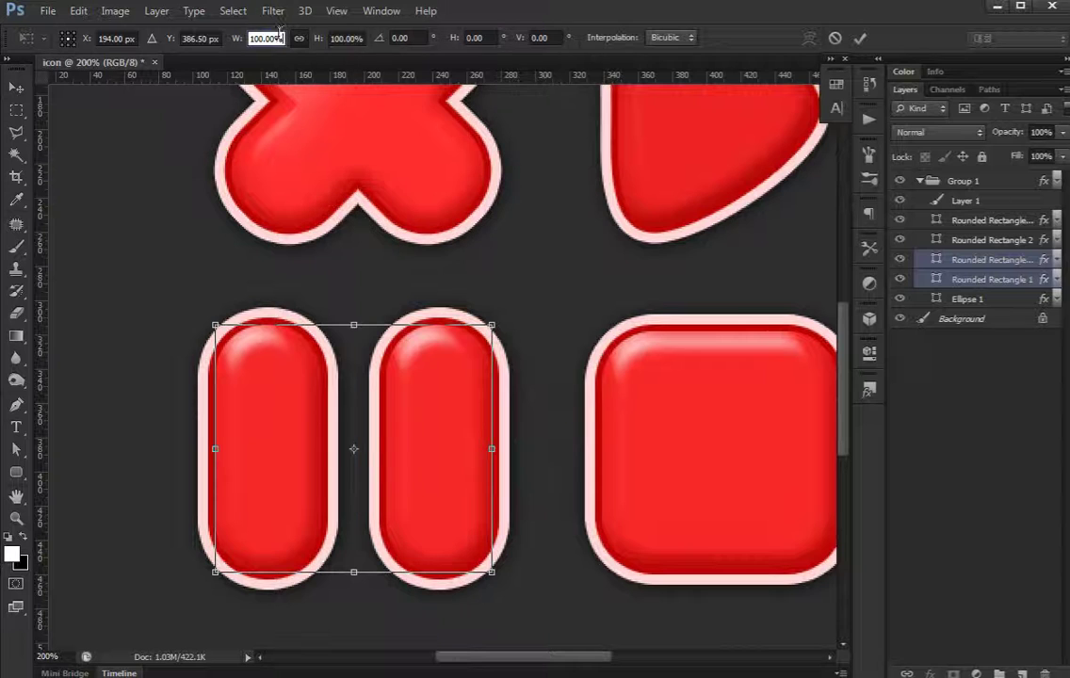
type("90")
key("Return")
key("Return")
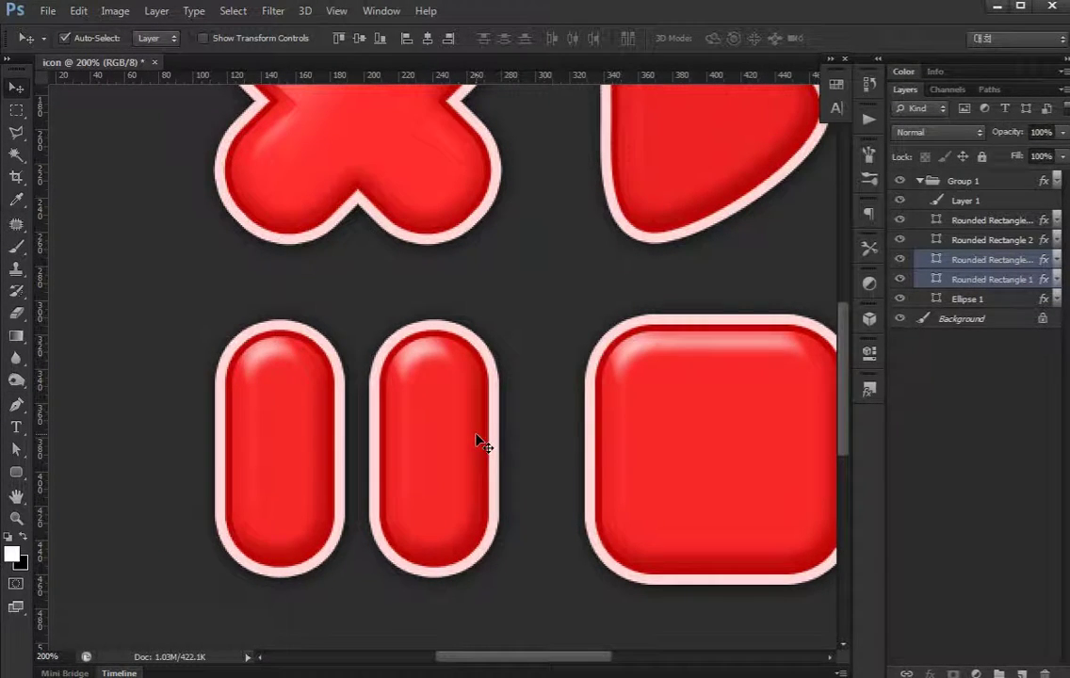
left_click(920, 180)
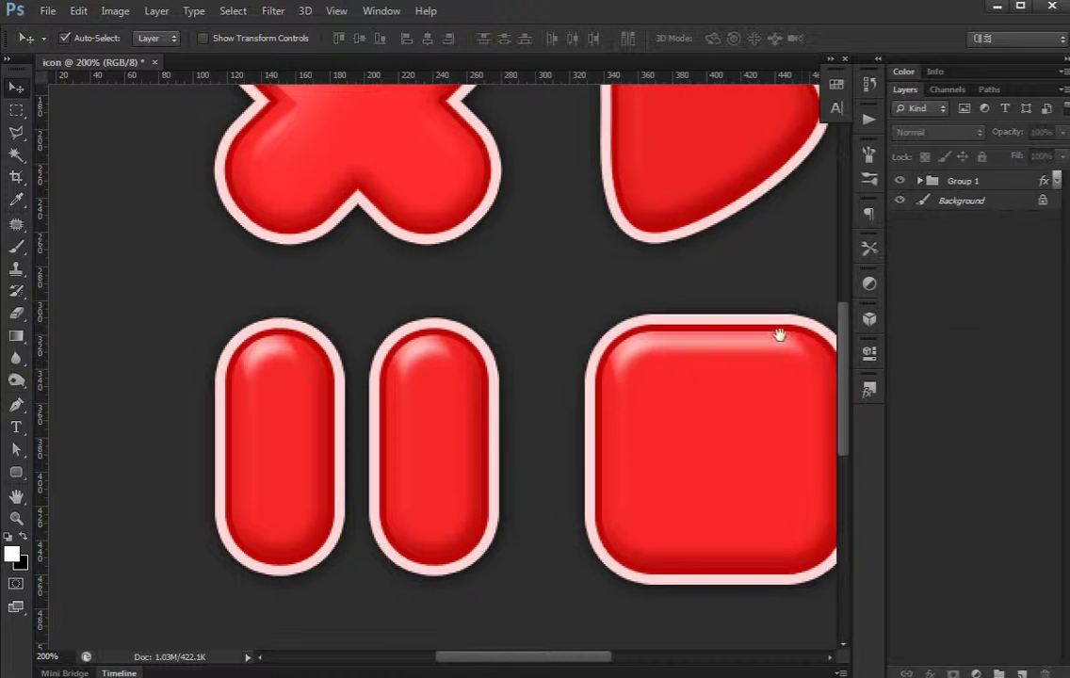
Add a new empty Layer 2 above Group 1.
left_click_drag(780, 334, 585, 433)
left_click(578, 244)
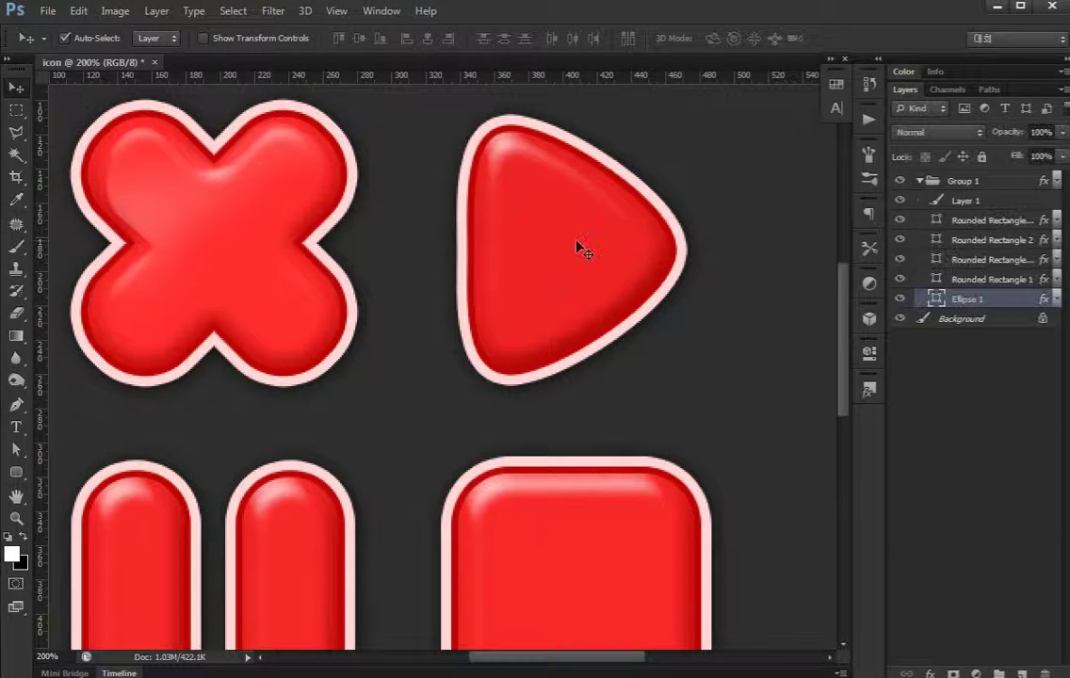
left_click_drag(511, 405, 512, 374)
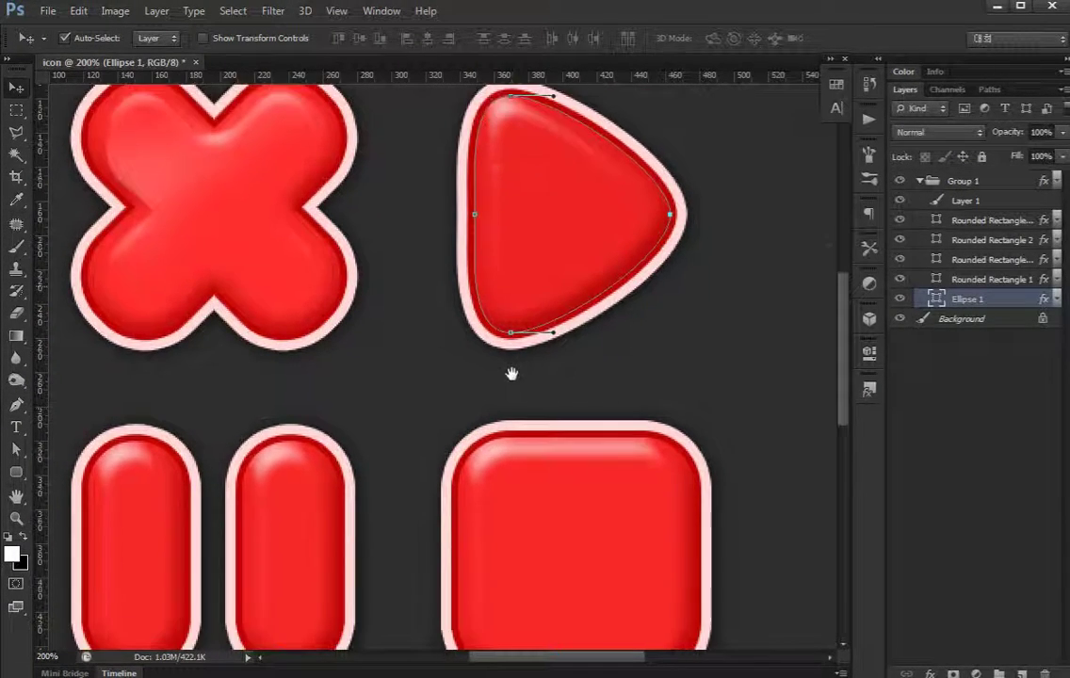
left_click(920, 180)
left_click(973, 181)
key("ctrl+shift+alt+n")
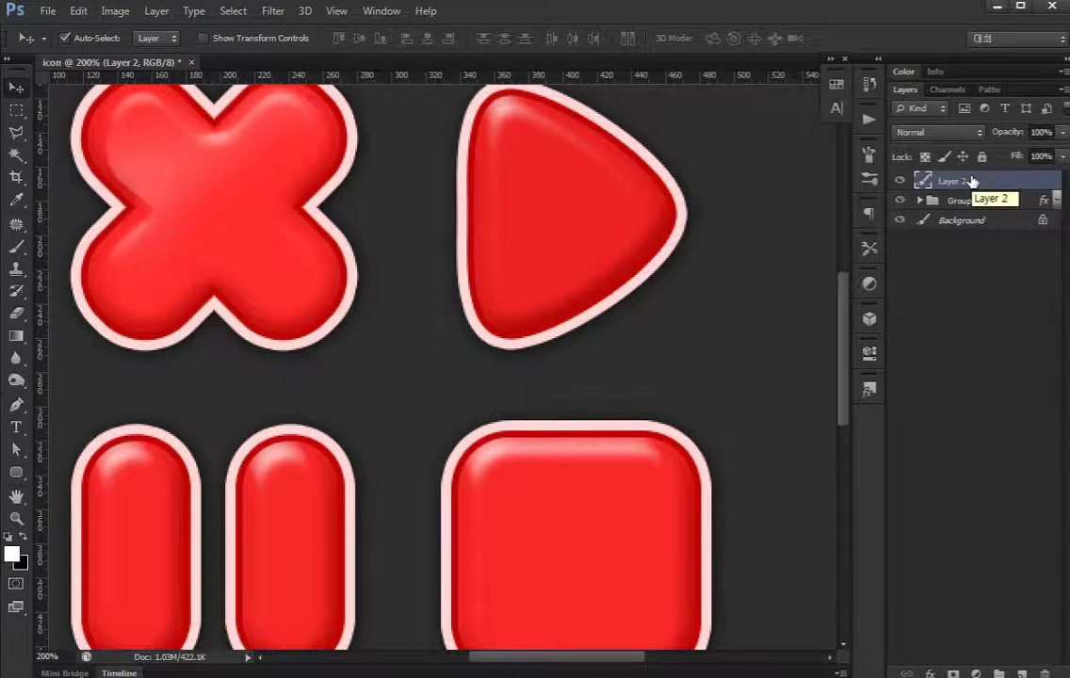
left_click_drag(599, 416, 613, 387)
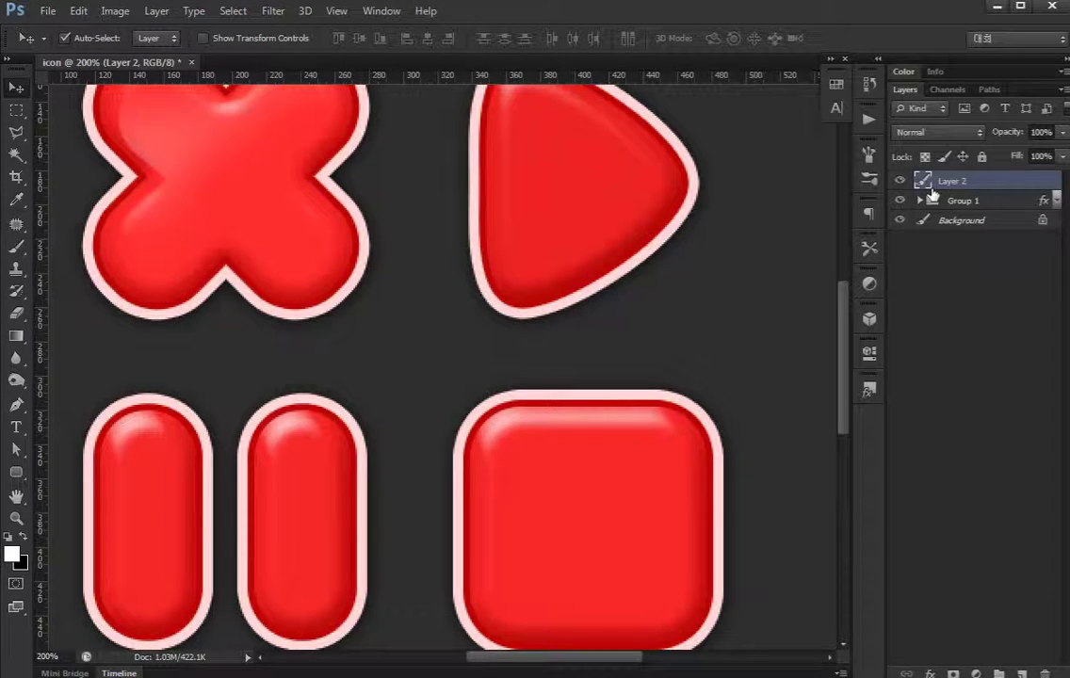
key("ctrl+minus")
Choose the yellow-orange preset for the Gradient tool.
key("g")
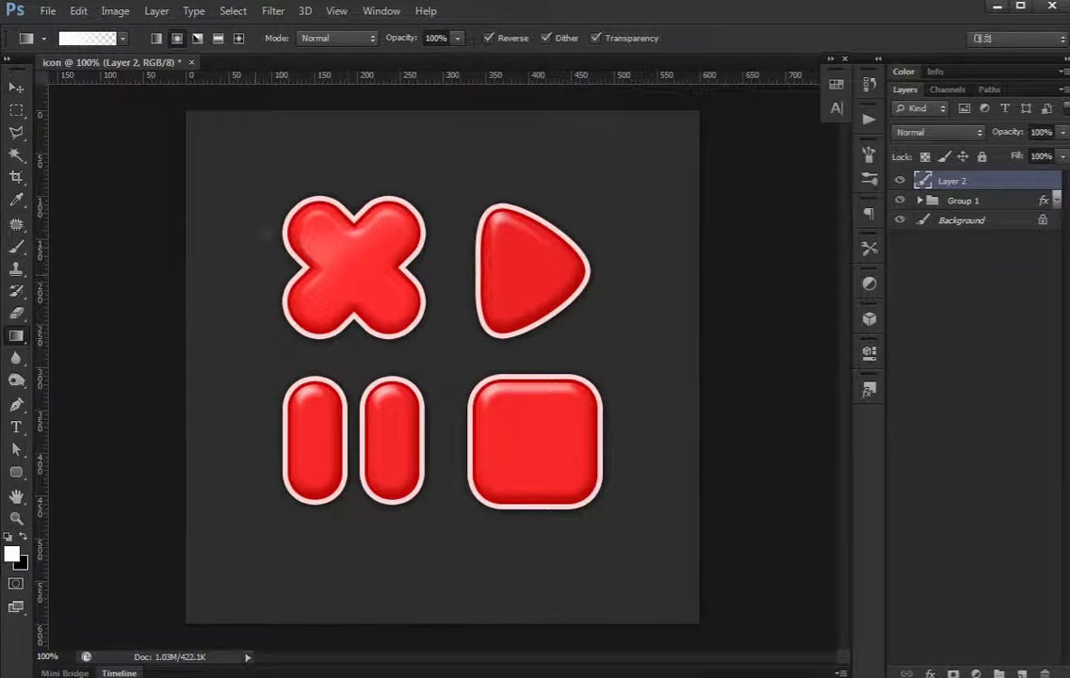
left_click(16, 405)
left_click(87, 37)
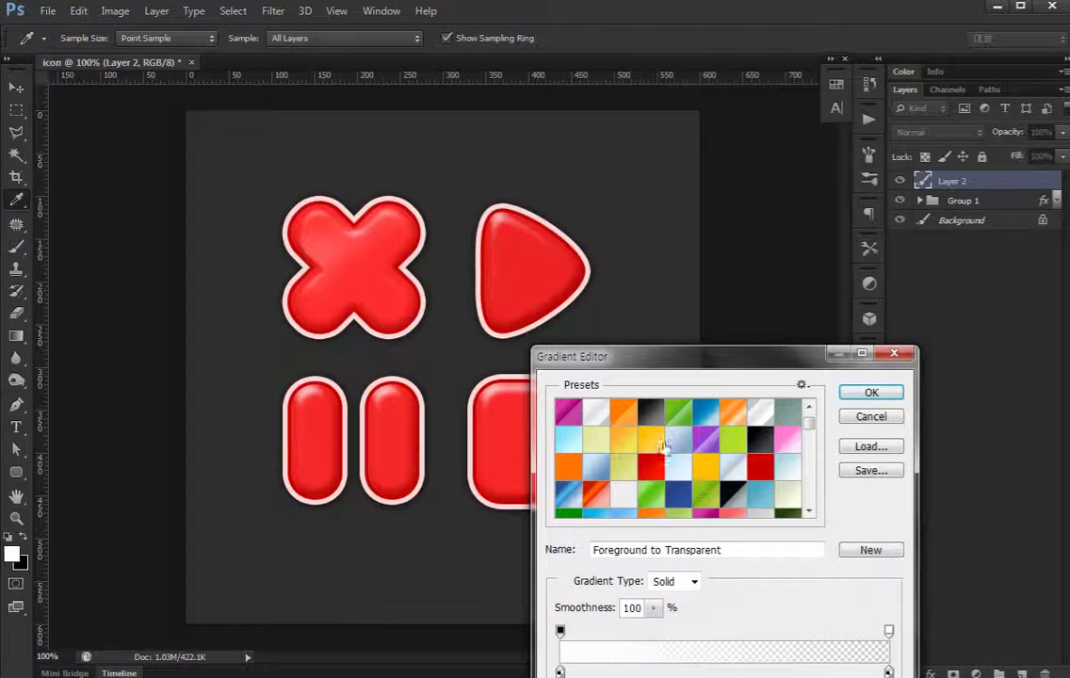
left_click(642, 441)
left_click(872, 392)
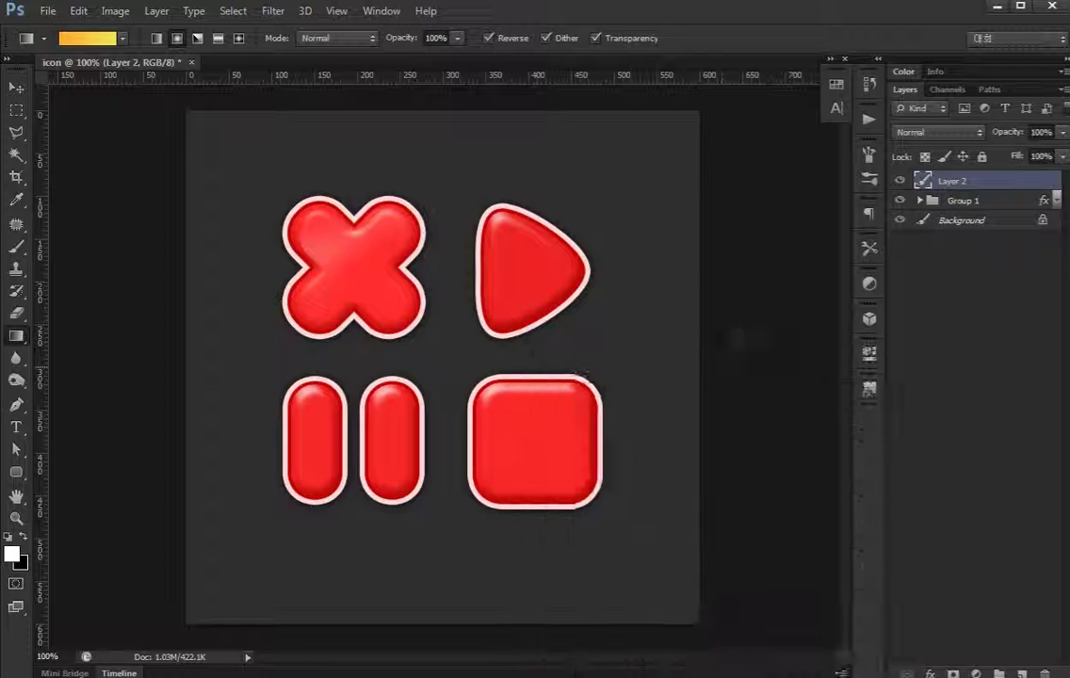
key("ctrl+plus")
left_click_drag(738, 330, 624, 425)
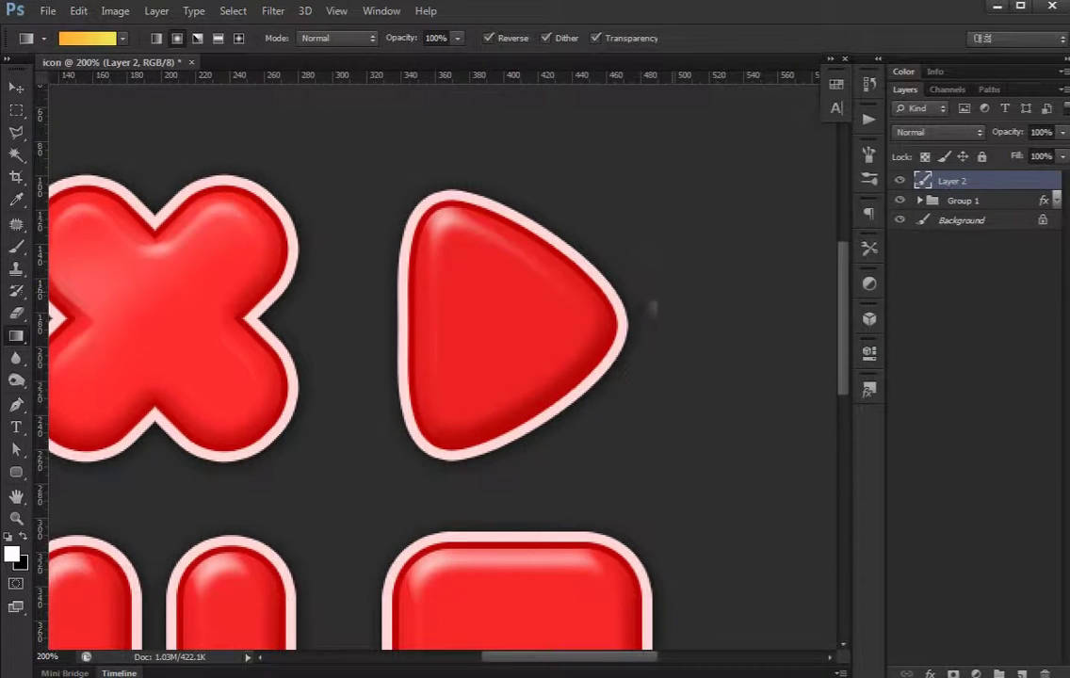
Load the play triangle's outline as a selection with Layer 2 active.
left_click(576, 309, "ctrl")
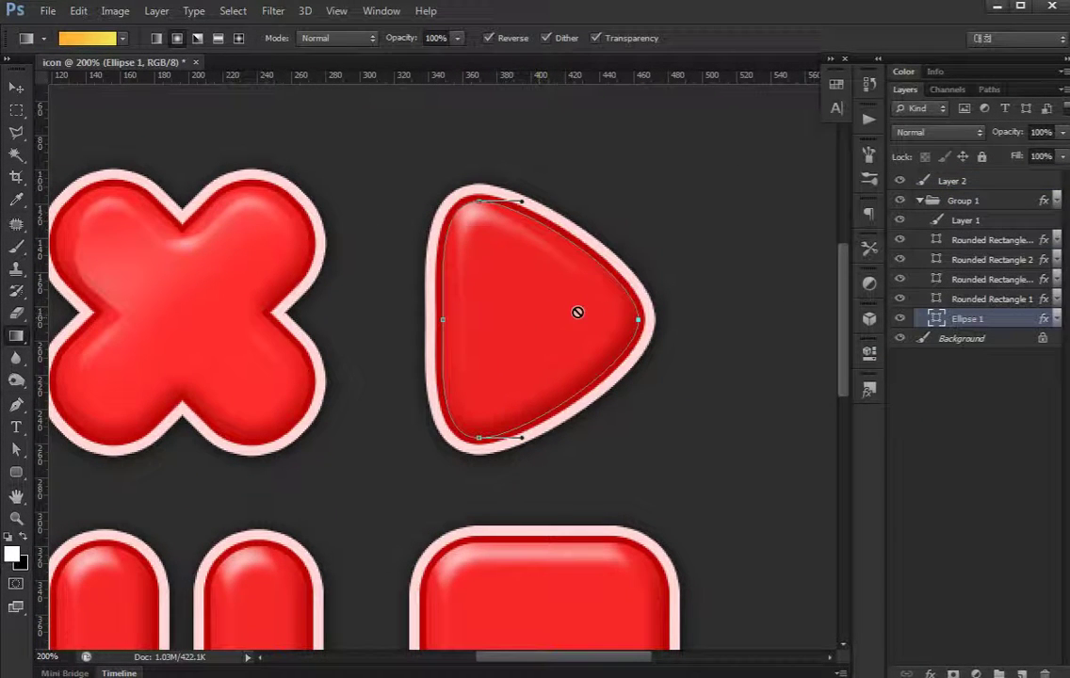
key("u")
left_click(936, 320, "ctrl")
key("g")
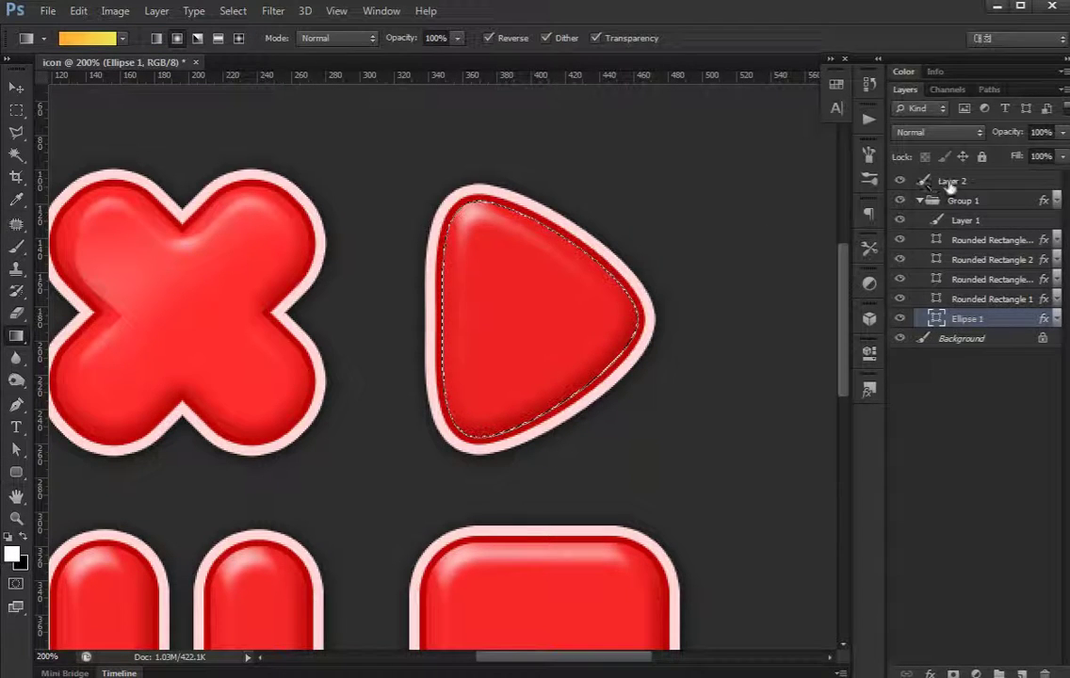
left_click(949, 182)
Trial a gradient in the triangle, then fill it white instead and set Layer 2's fill to 0%.
left_click_drag(418, 211, 601, 424)
key("ctrl+z")
key("ctrl+z")
key("ctrl+z")
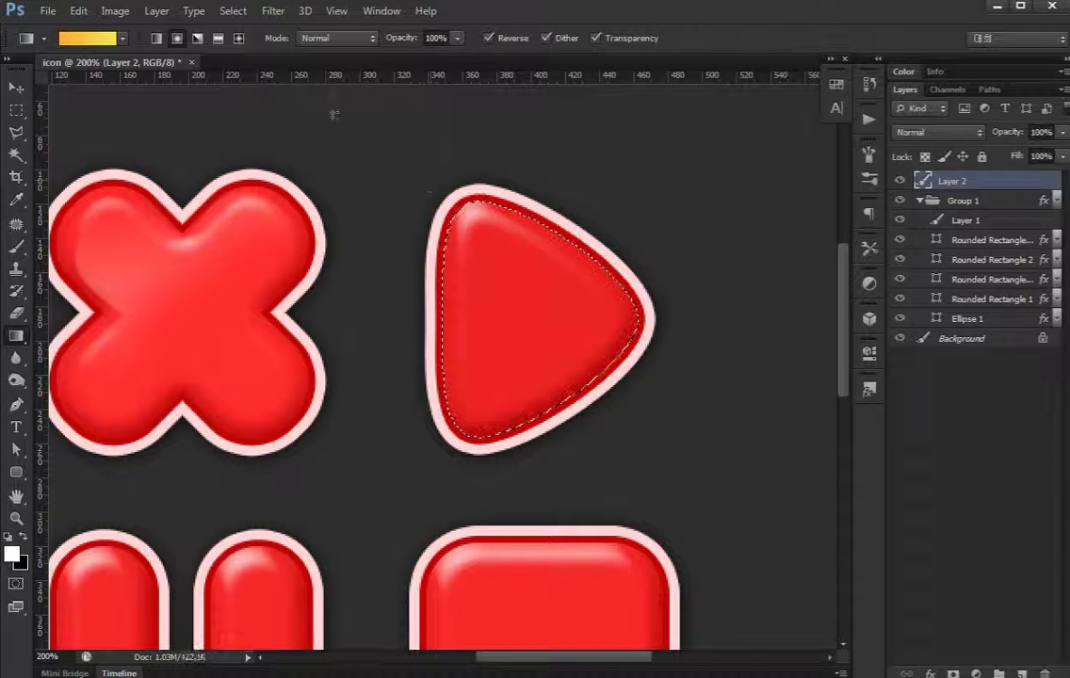
left_click_drag(335, 110, 674, 500)
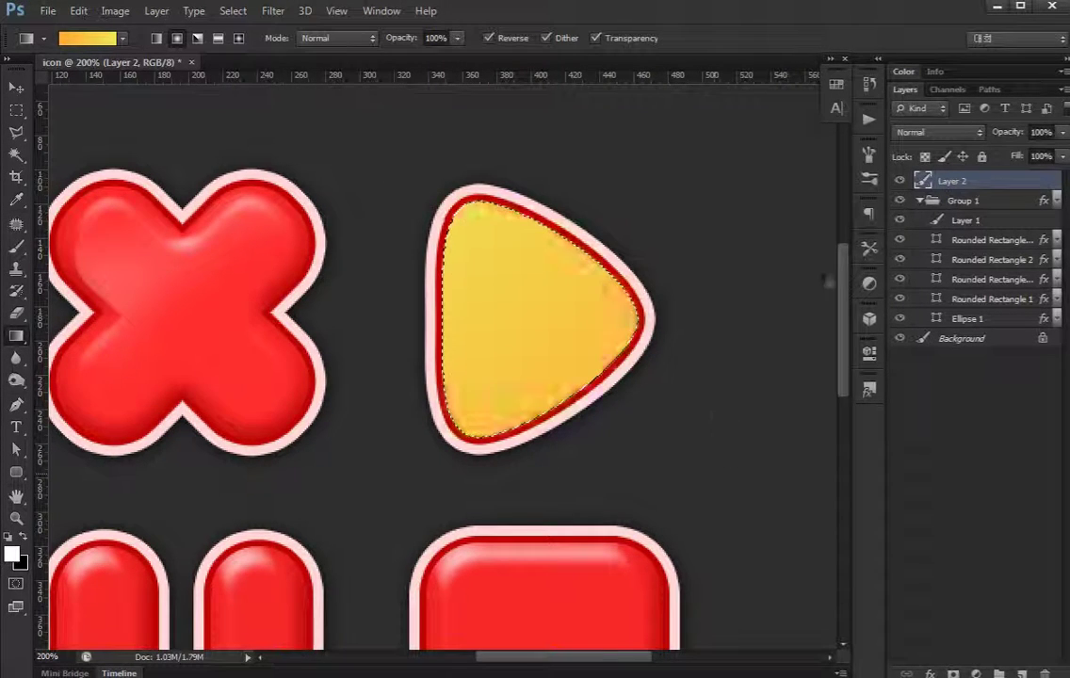
key("ctrl+z")
key("alt+BackSpace")
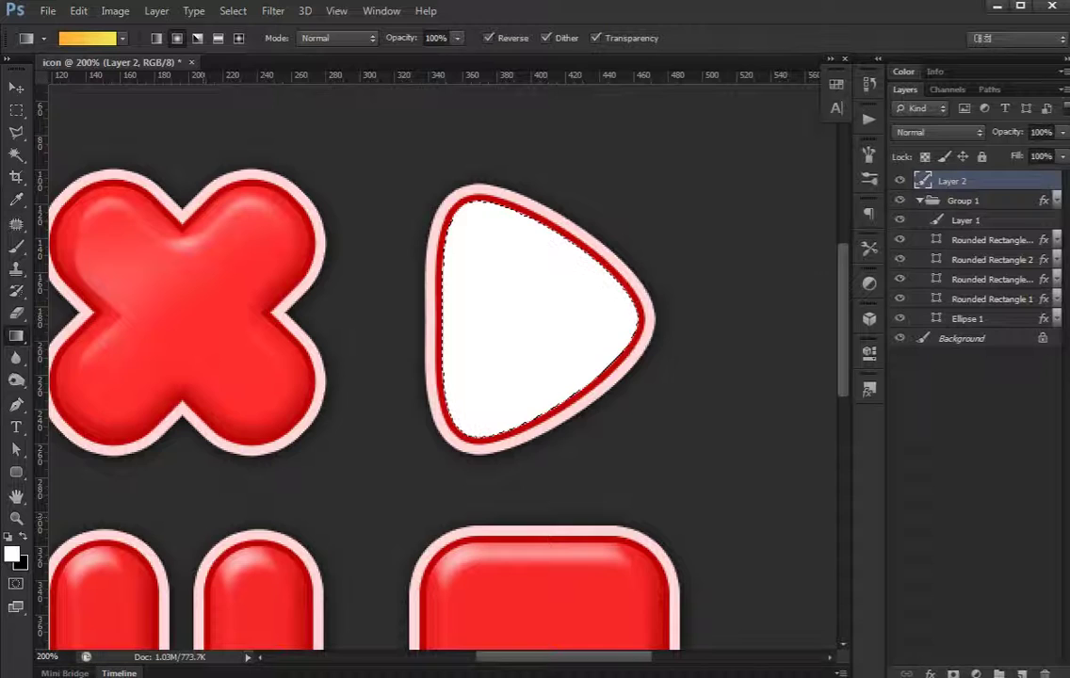
key("ctrl+d")
key("v")
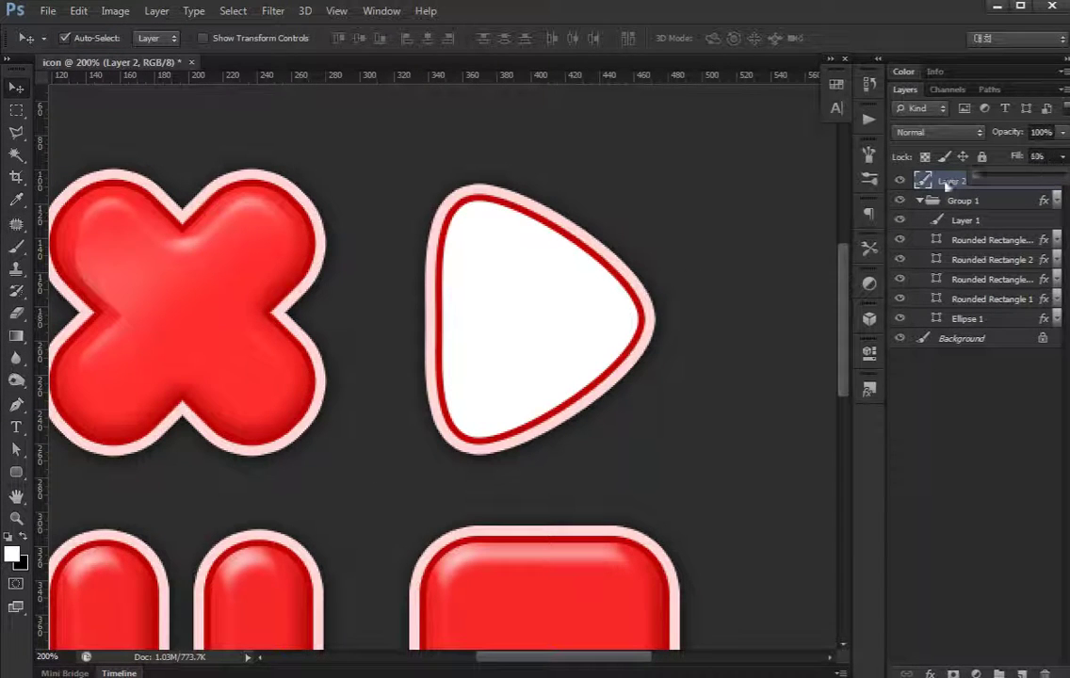
key("shift+0")
key("shift+0")
Enable a Gradient Overlay on Layer 2 using an orange-red gradient preset.
double_click(992, 184)
left_click(584, 492)
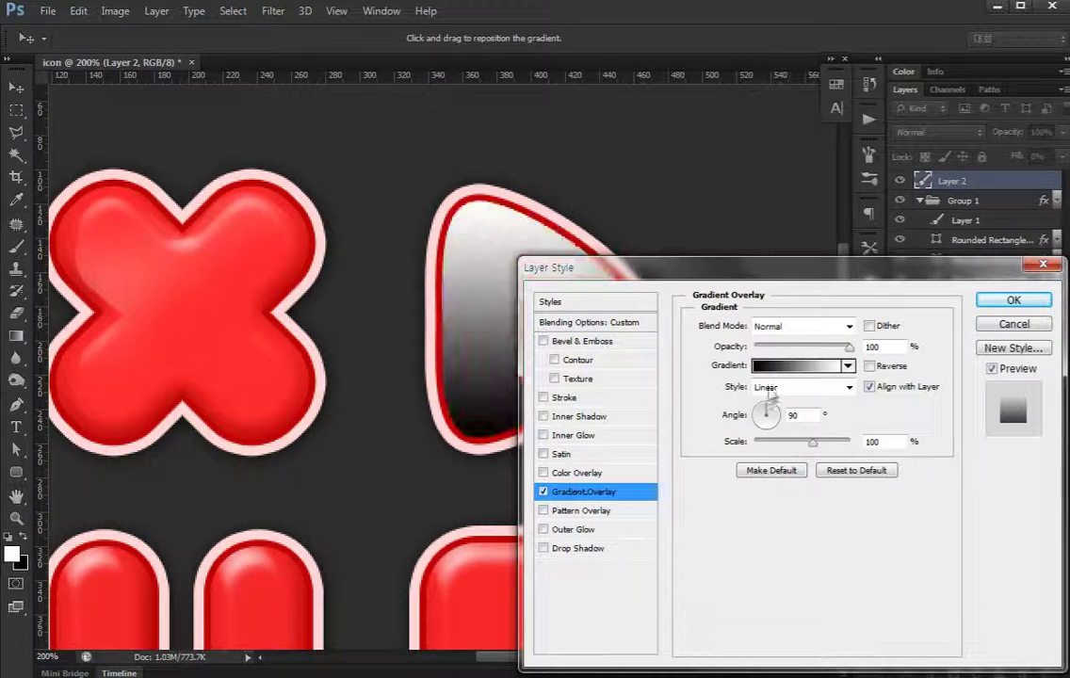
left_click(796, 365)
scroll(747, 487, "down", 2)
scroll(747, 487, "down", 2)
scroll(747, 487, "down", 2)
scroll(747, 488, "down", 2)
scroll(746, 486, "down", 2)
scroll(746, 483, "down", 2)
scroll(739, 477, "down", 2)
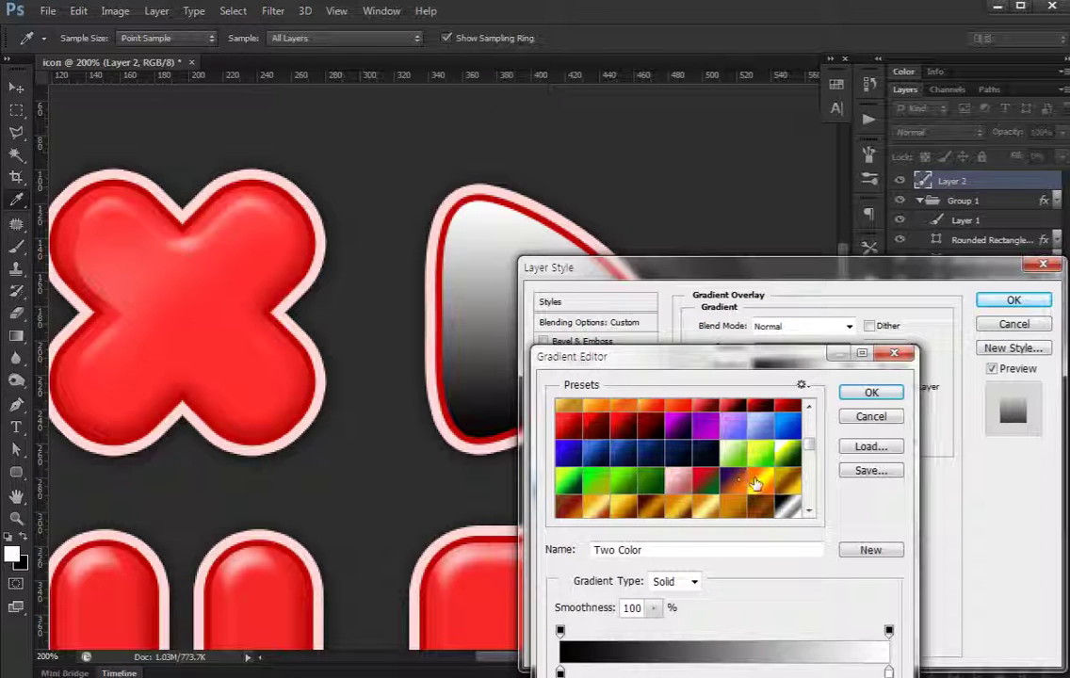
scroll(676, 480, "down", 2)
scroll(676, 480, "up", 2)
scroll(676, 480, "up", 3)
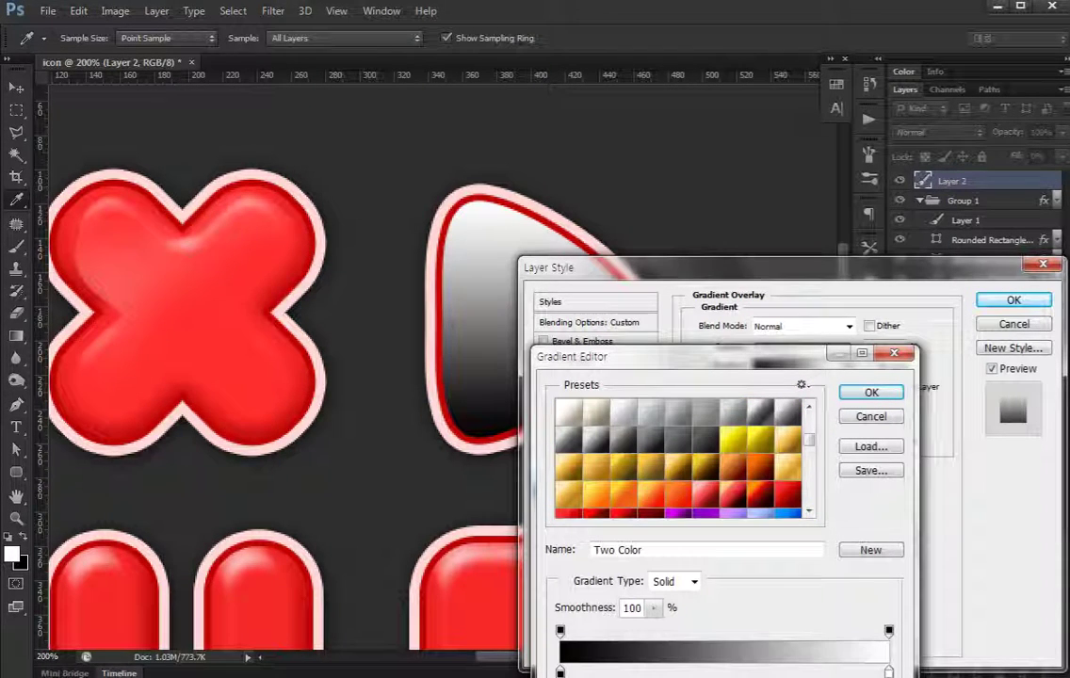
left_click(669, 499)
left_click(872, 393)
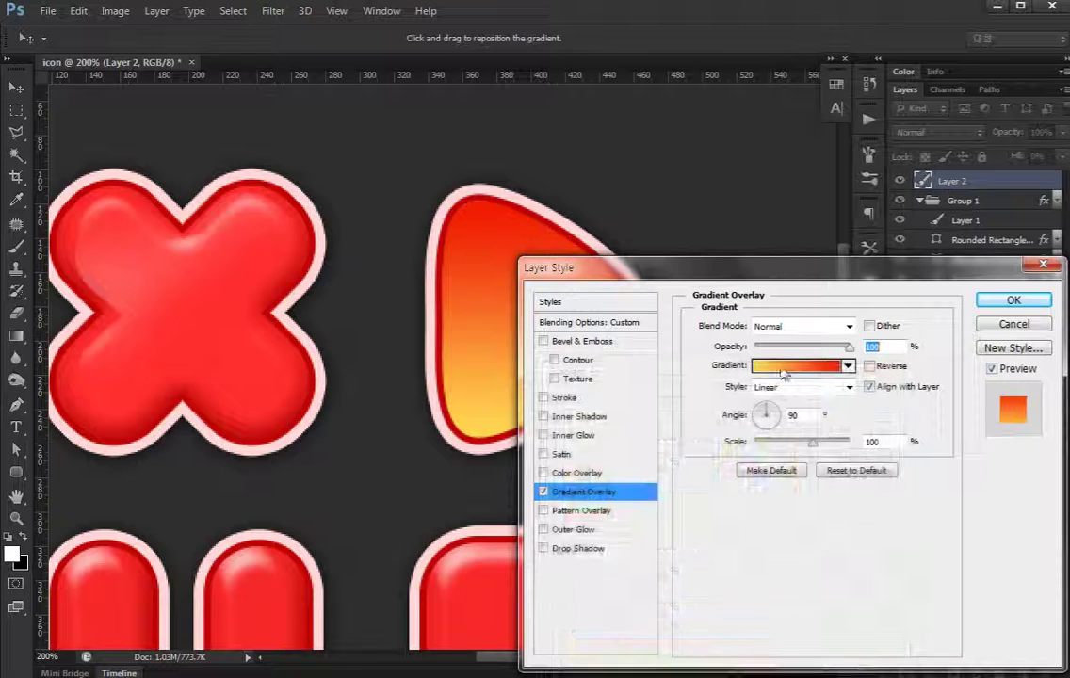
Try the overlay in Multiply blend mode with an angle of 120.
left_click(779, 330)
left_click(778, 404)
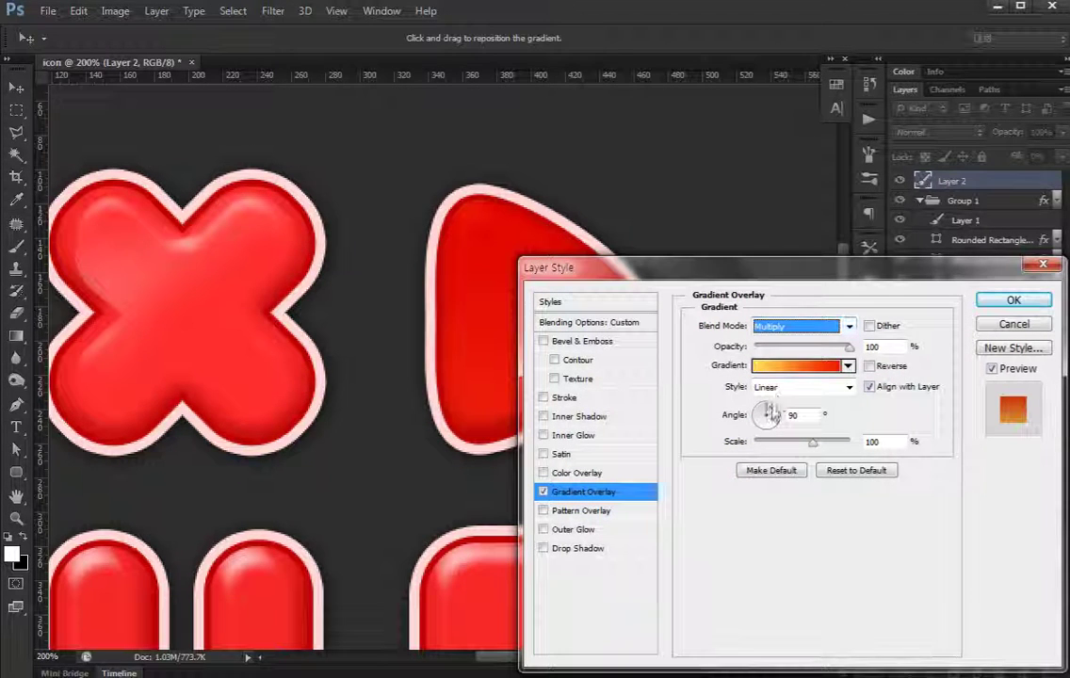
left_click(762, 415)
type("120")
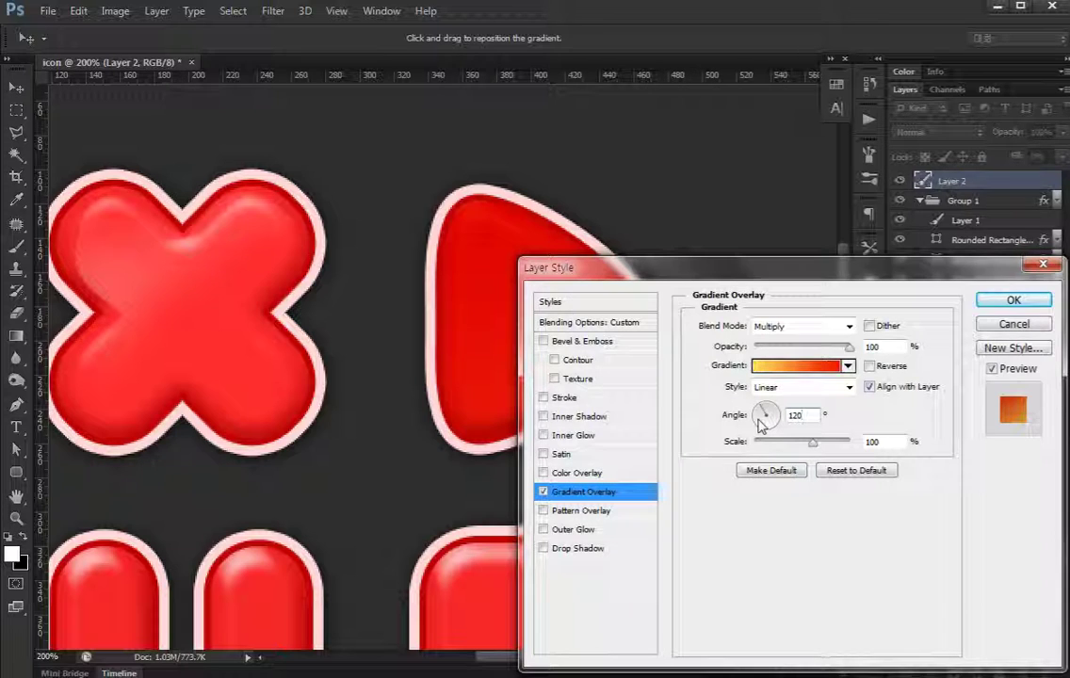
left_click_drag(418, 358, 227, 375)
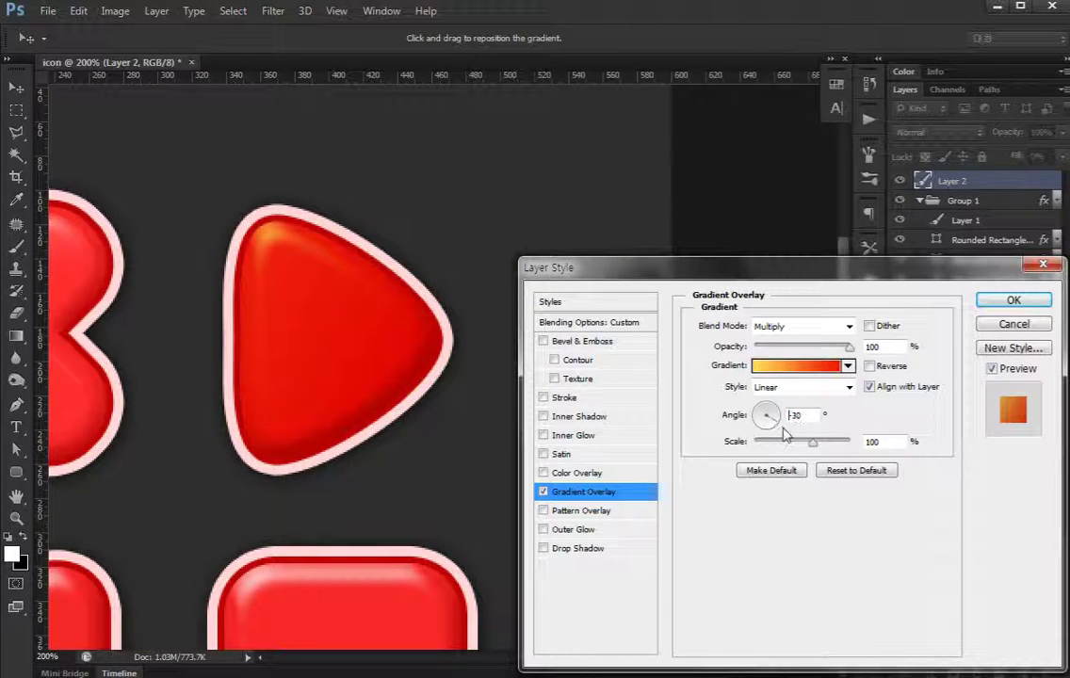
Change the overlay gradient's left stop to yellow for a yellow-to-red gradient.
left_click(796, 372)
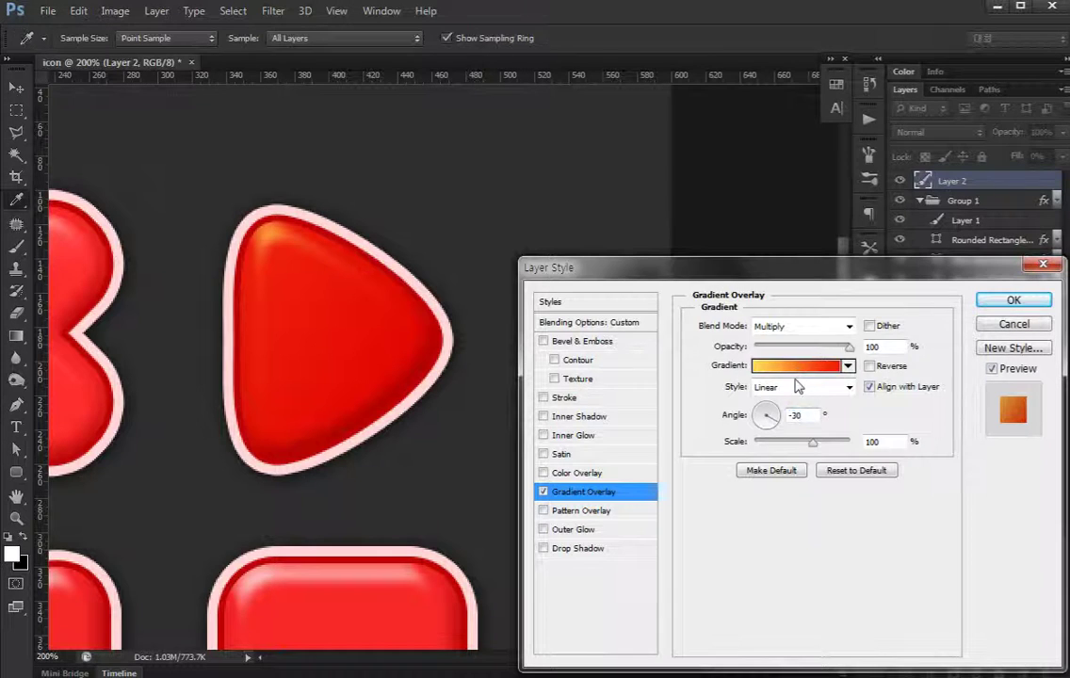
left_click(560, 671)
double_click(561, 671)
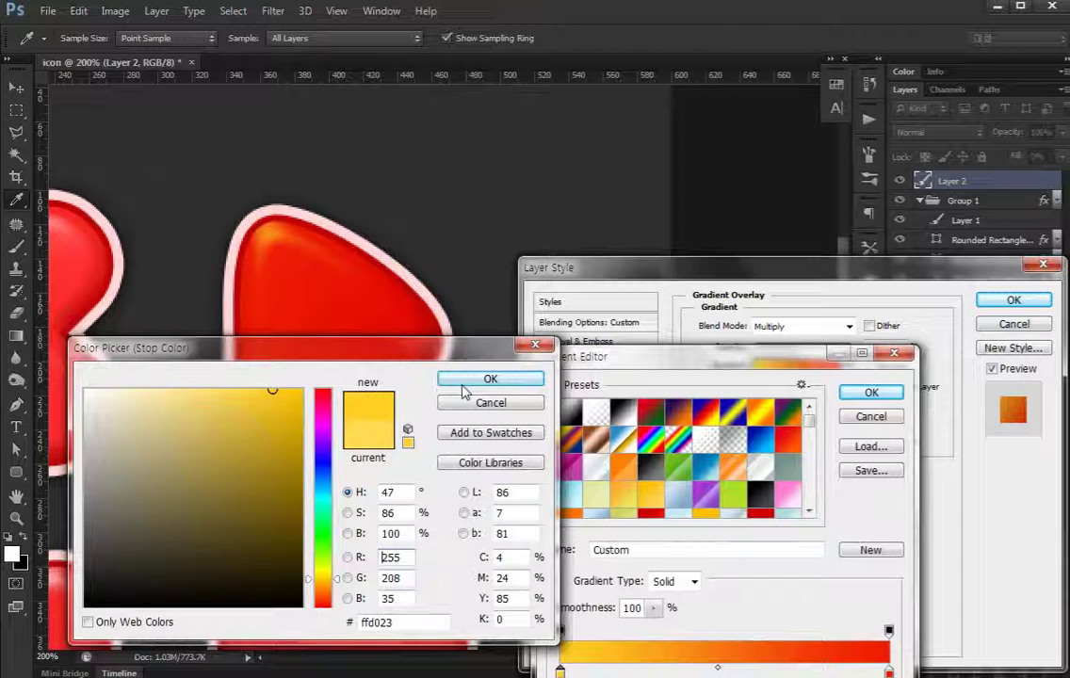
left_click(475, 380)
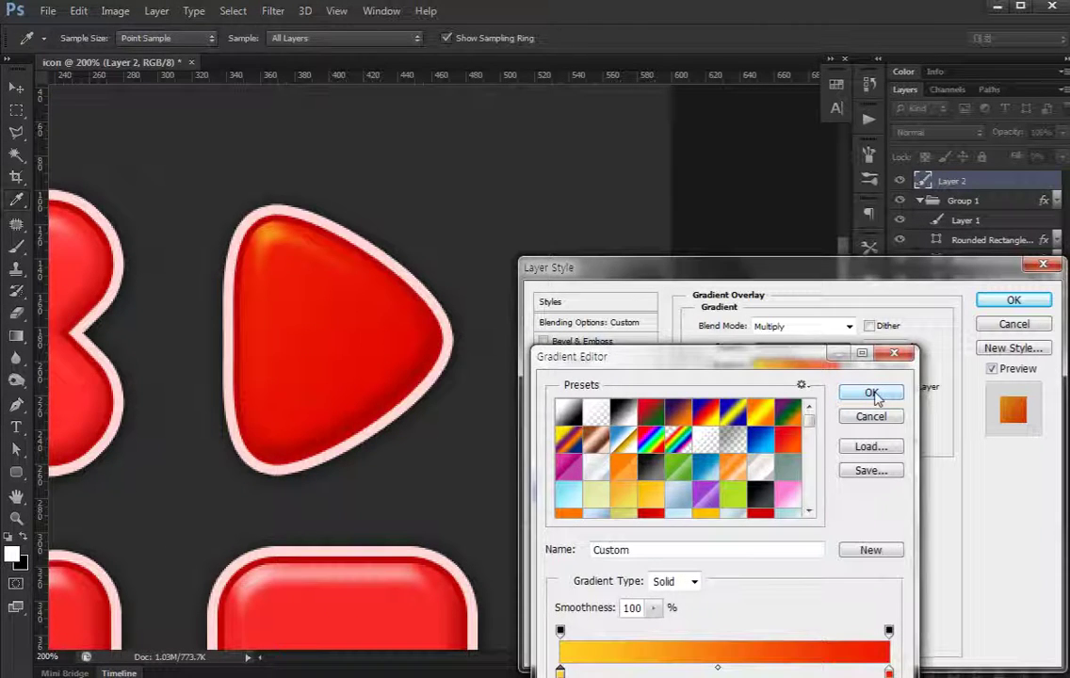
left_click(872, 393)
Set the overlay to Screen mode, 50% opacity, about 49% scale, and apply it.
left_click(801, 327)
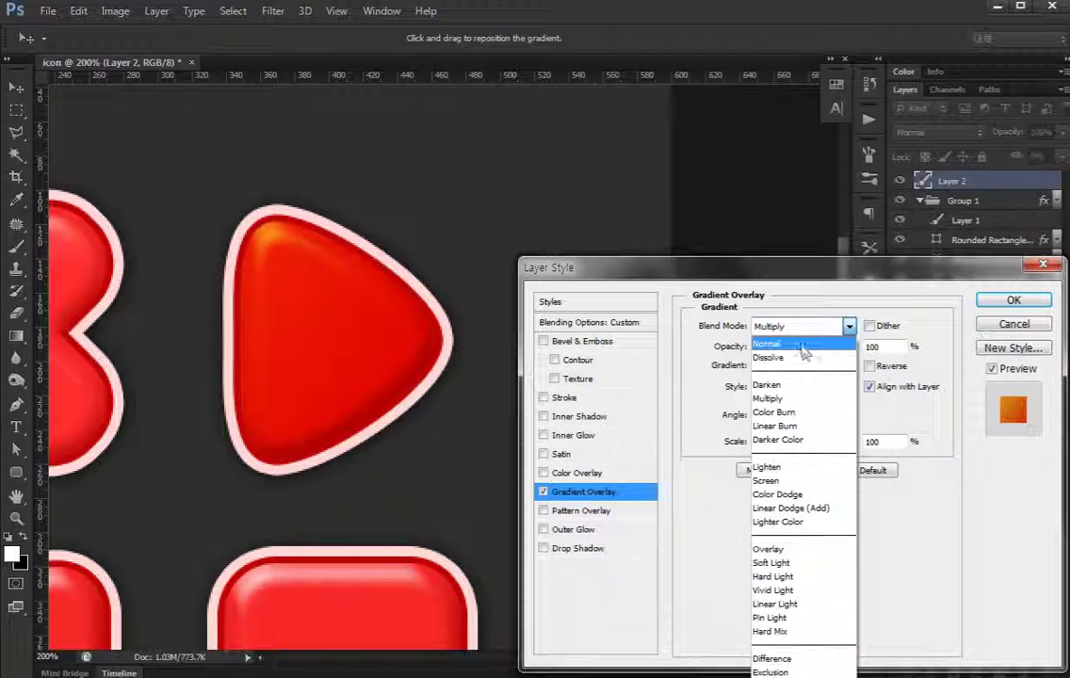
left_click(802, 483)
left_click_drag(845, 346, 797, 351)
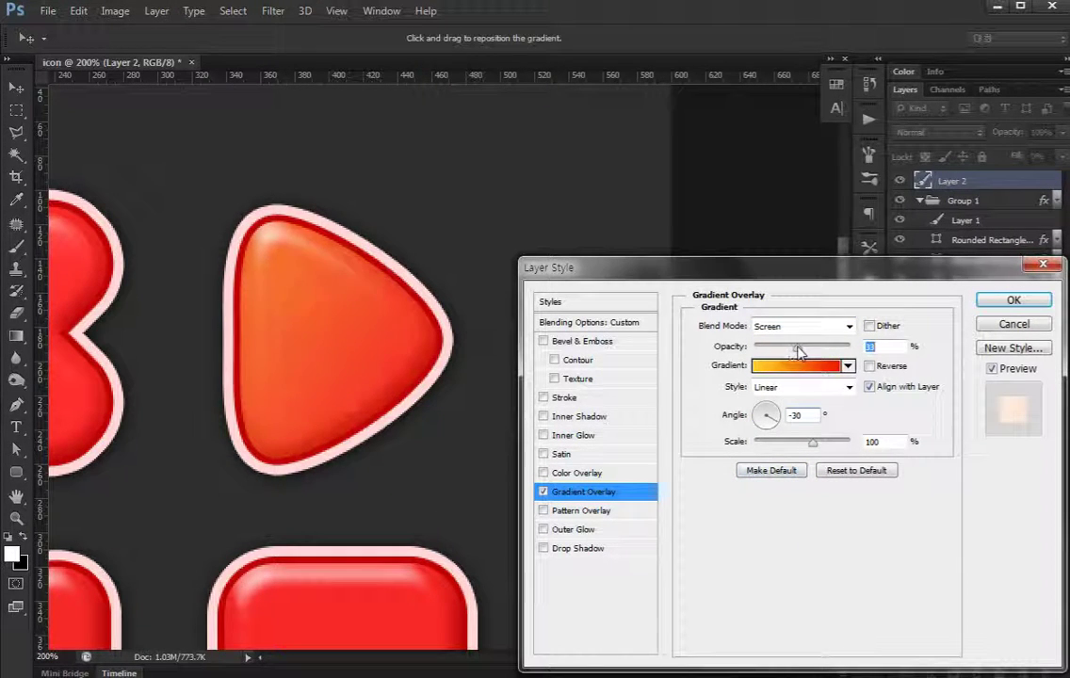
left_click_drag(796, 351, 801, 349)
left_click_drag(813, 442, 768, 447)
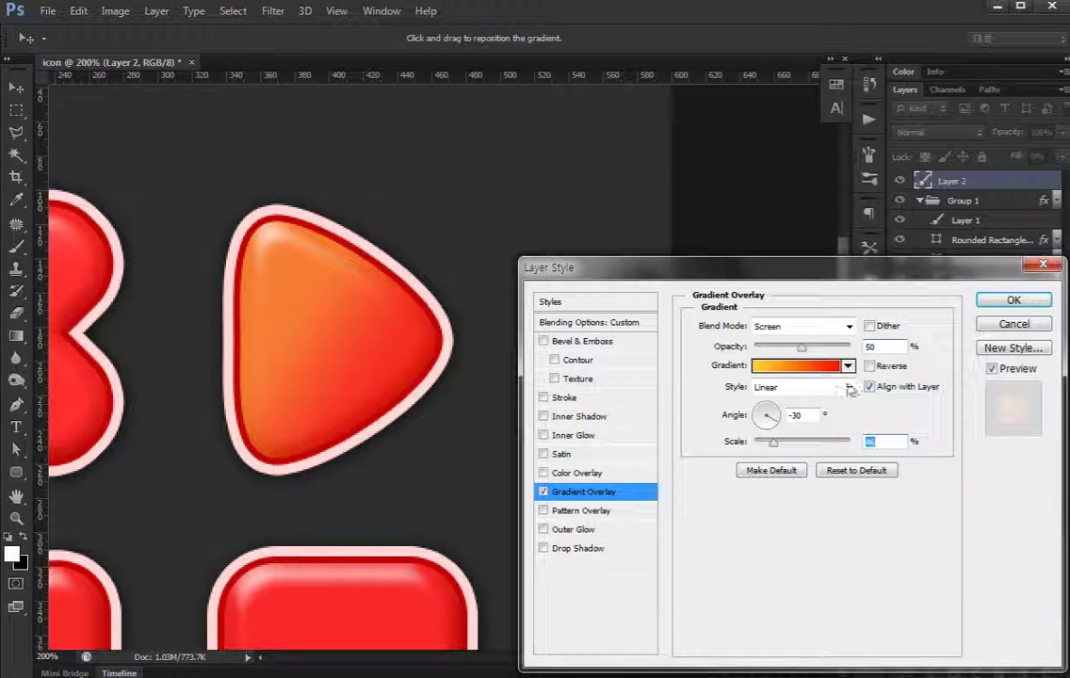
left_click(1008, 301)
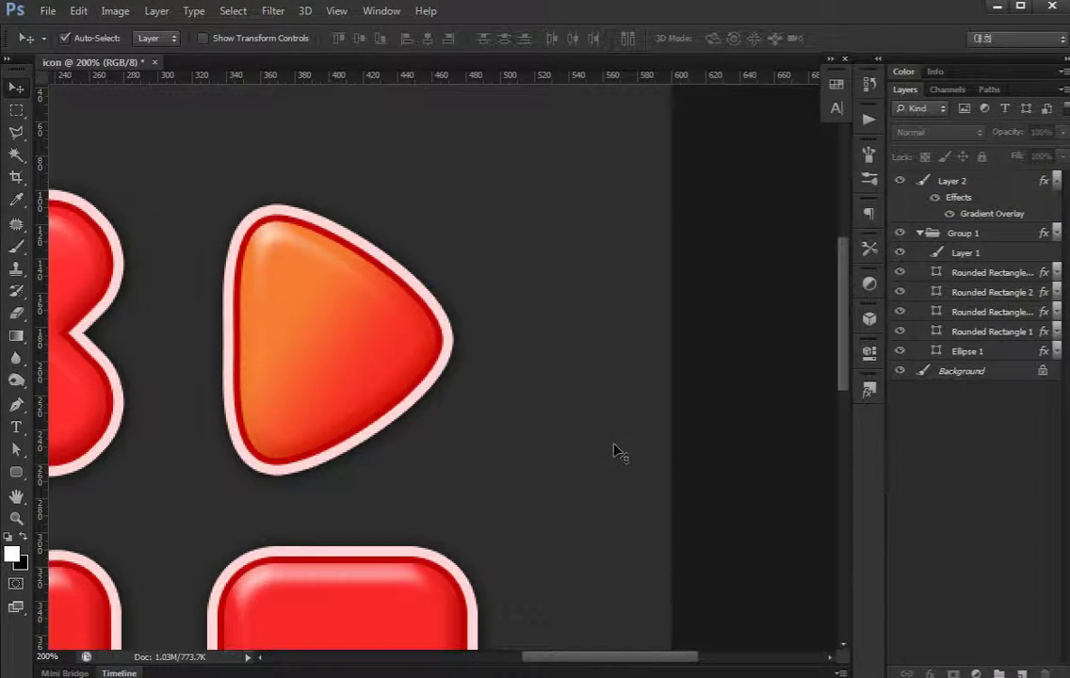
Zoom in and out to check all four icons, then collapse Layer 2's effects list.
key("ctrl+minus")
key("ctrl+minus")
key("ctrl+plus")
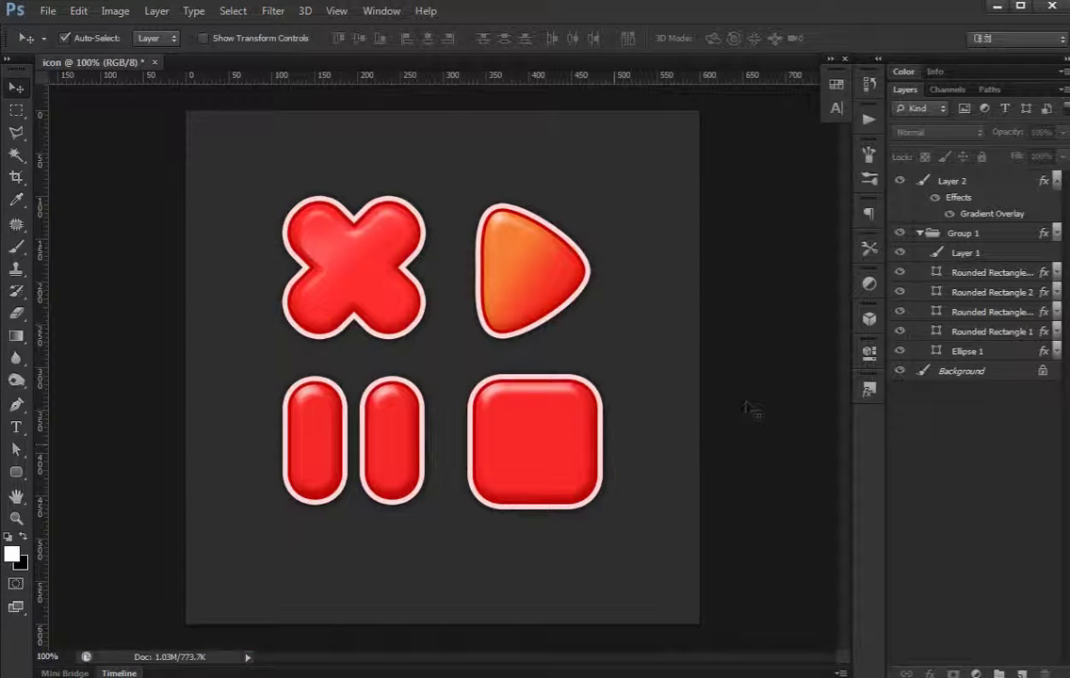
key("ctrl+plus")
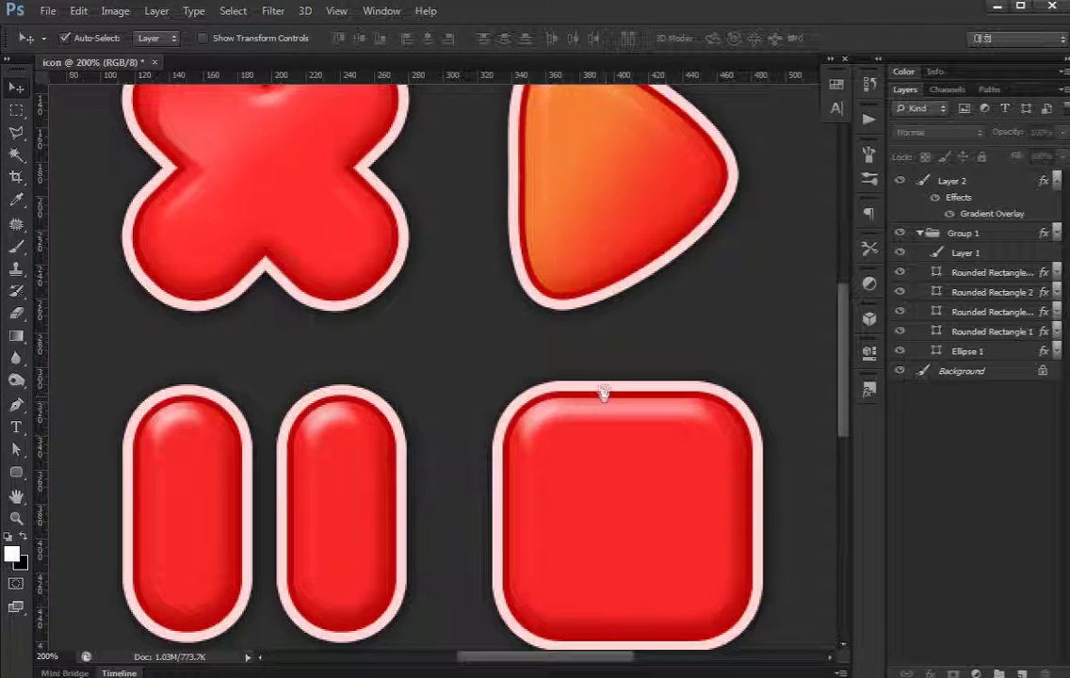
left_click_drag(606, 394, 554, 431)
key("ctrl+minus")
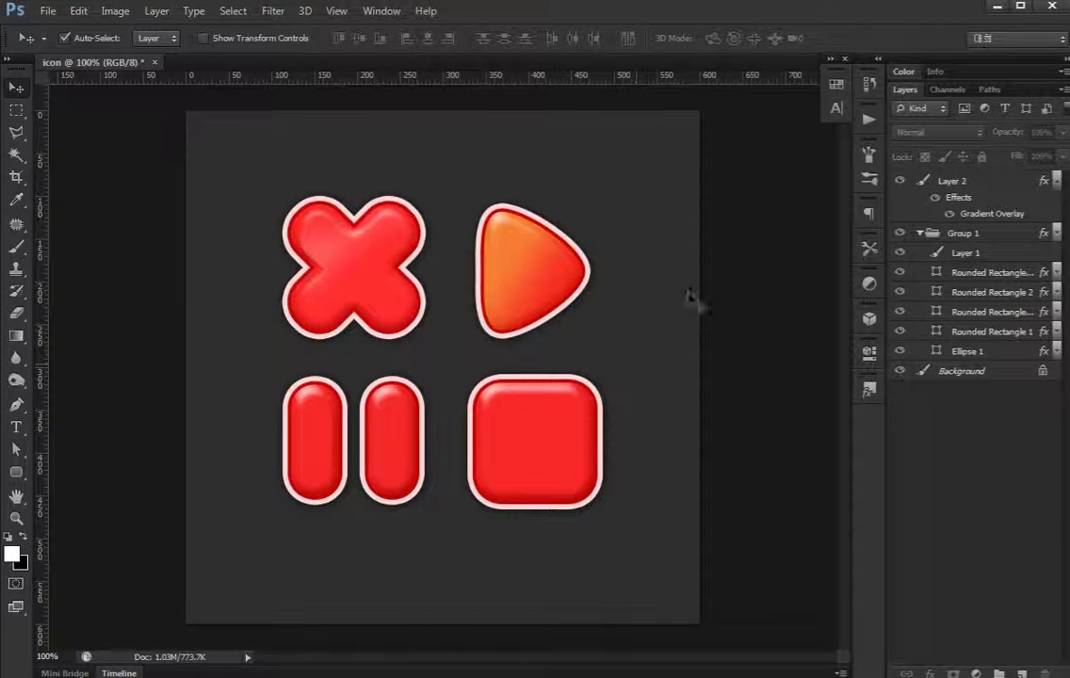
left_click(1053, 178)
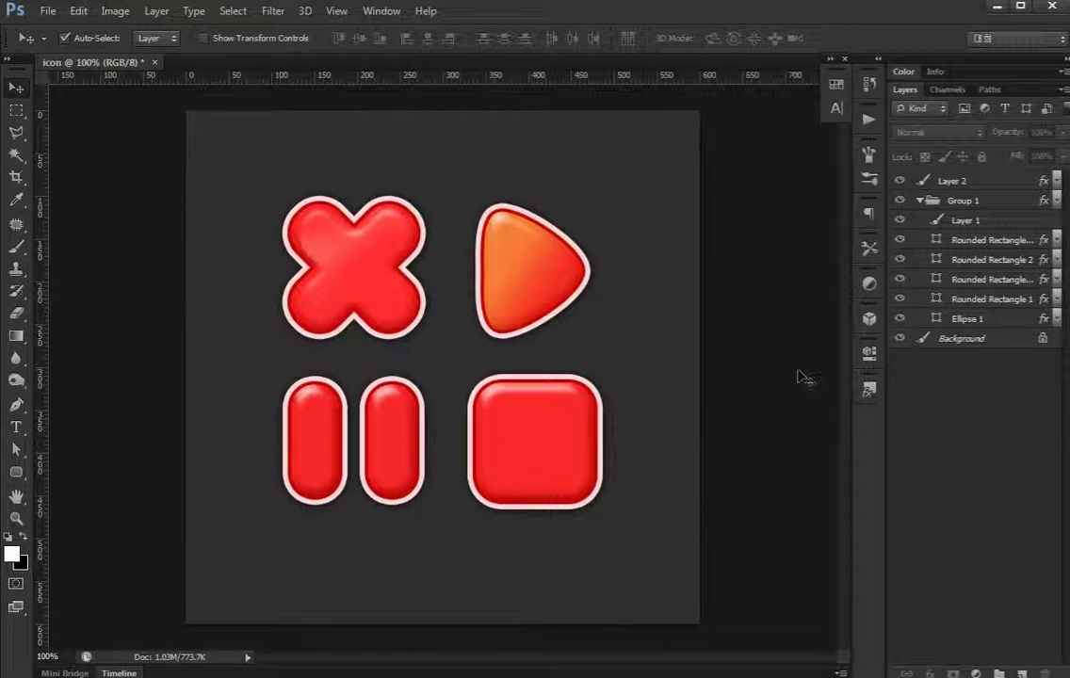